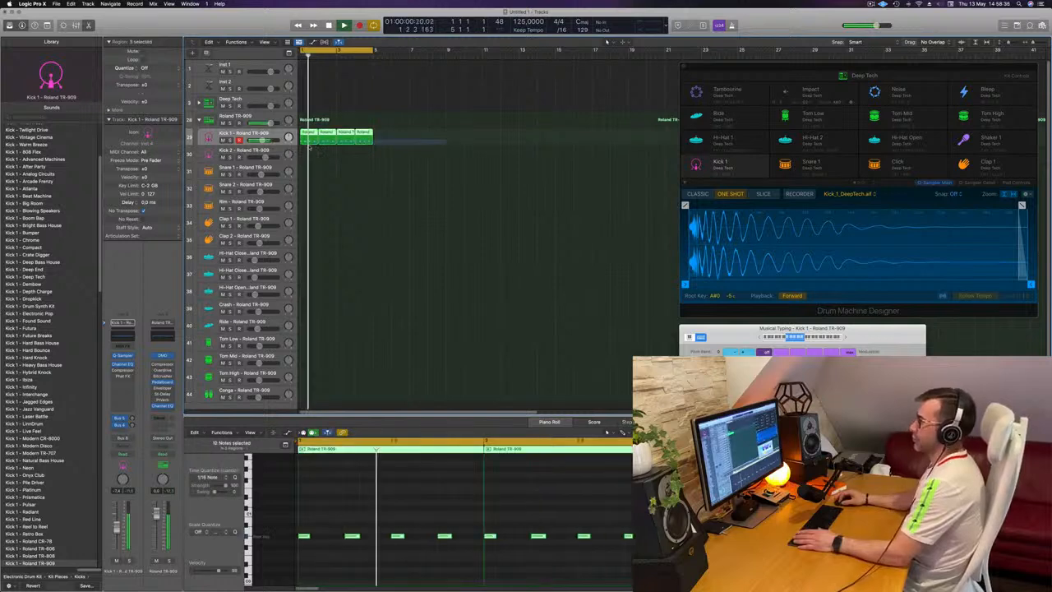
Transpose all the selected Kick 1 notes down in the piano roll while auditioning the four-bar loop
left_click(368, 503)
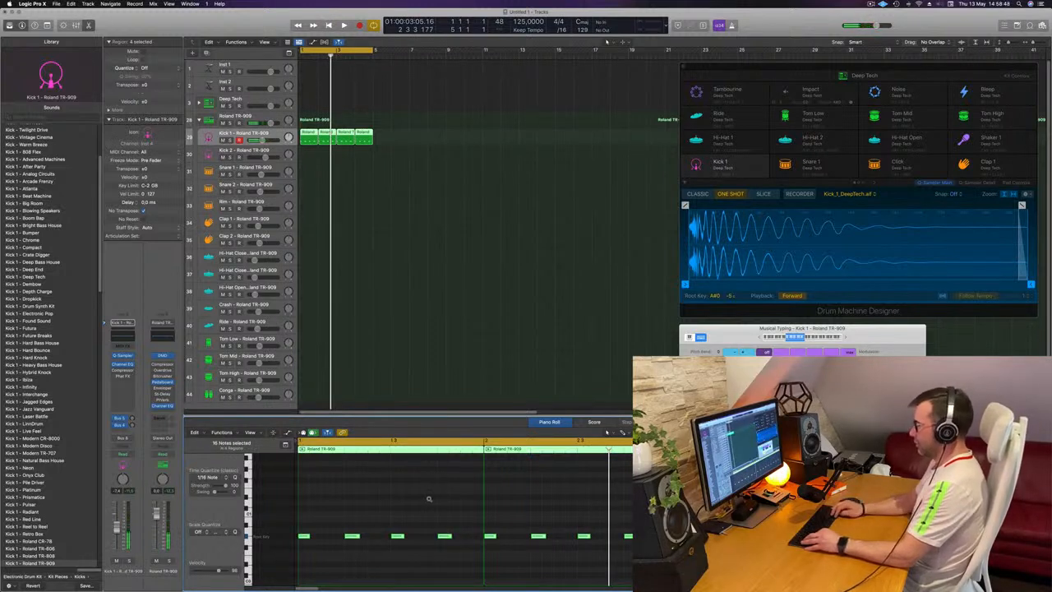
key("space")
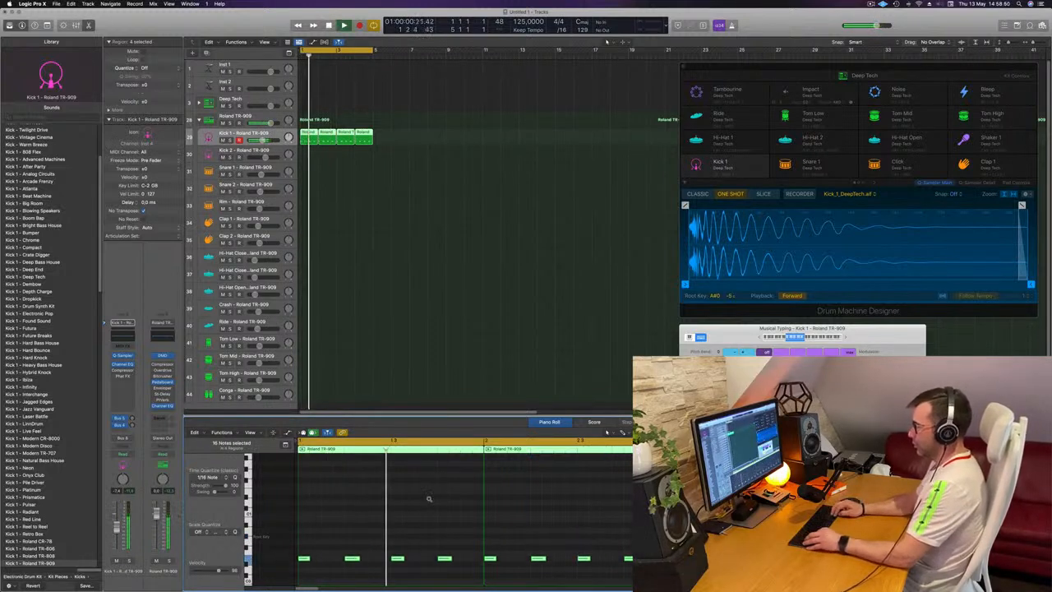
key("alt+Down")
key("alt+Down")
key("alt+Up")
key("alt+Up")
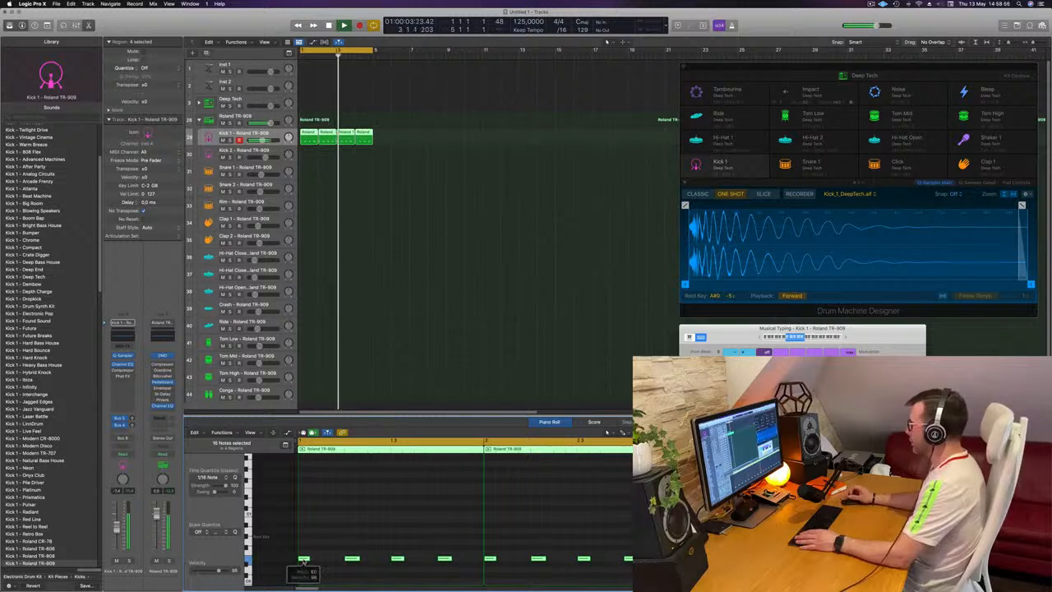
Open the Kick 1 sampler and try out its coarse pitch and LFO 1 while the loop plays
left_click_drag(729, 328, 872, 248)
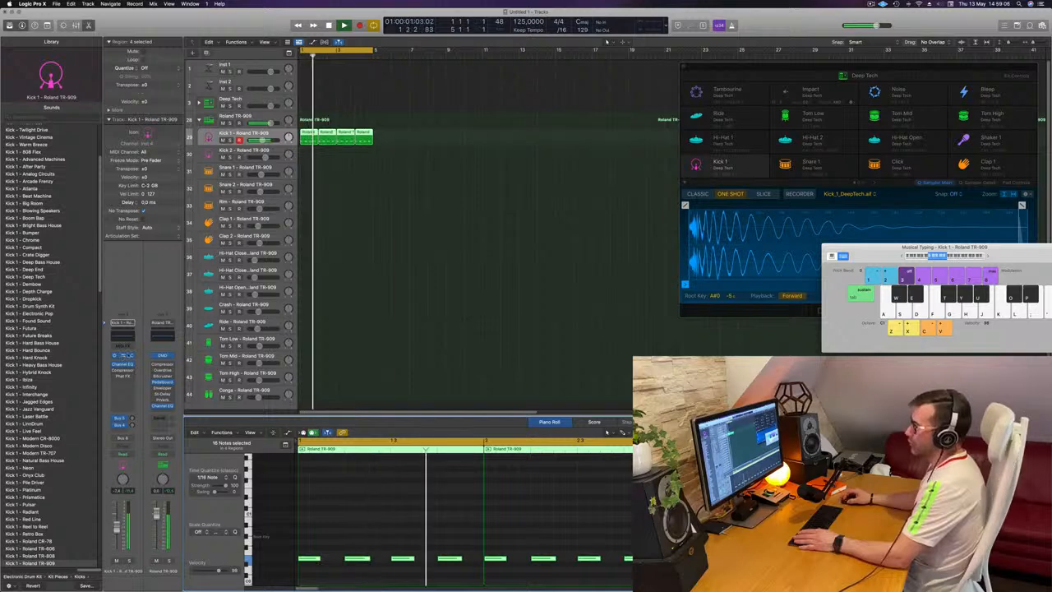
left_click(124, 355)
left_click_drag(617, 113, 738, 124)
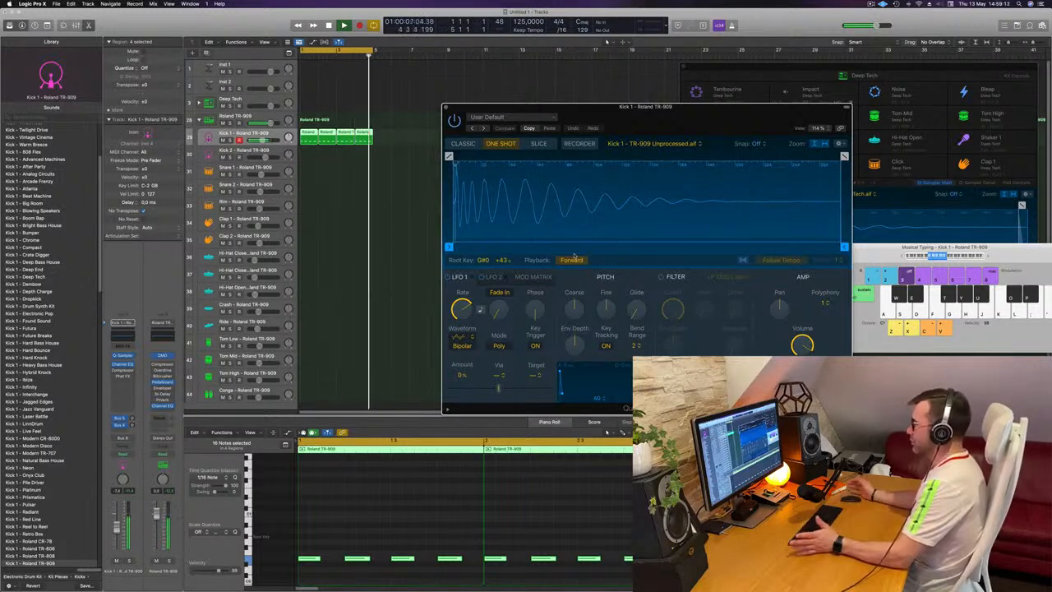
left_click_drag(575, 311, 579, 309)
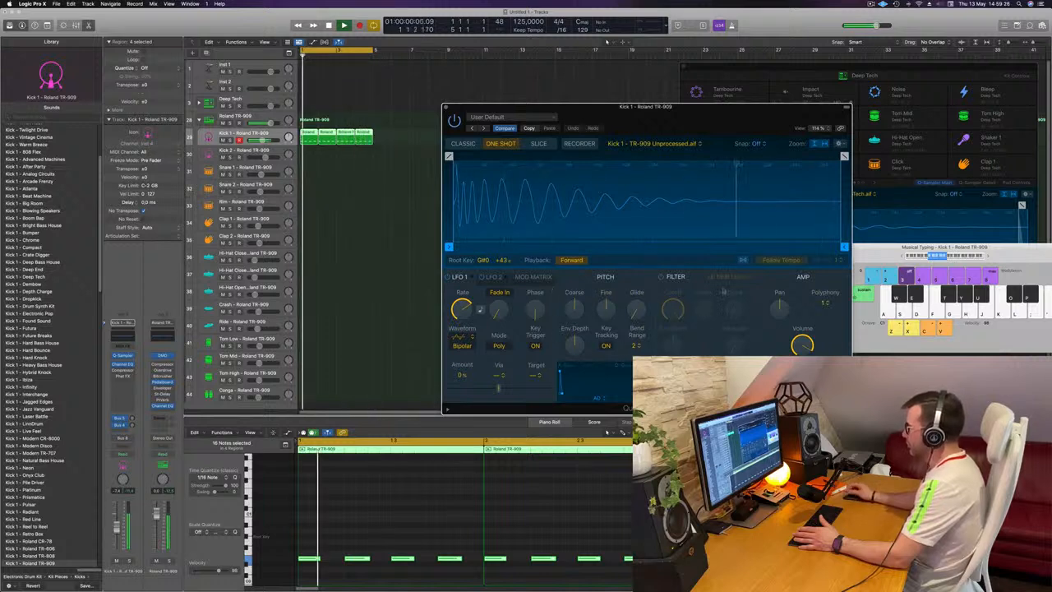
left_click(446, 277)
left_click(458, 277)
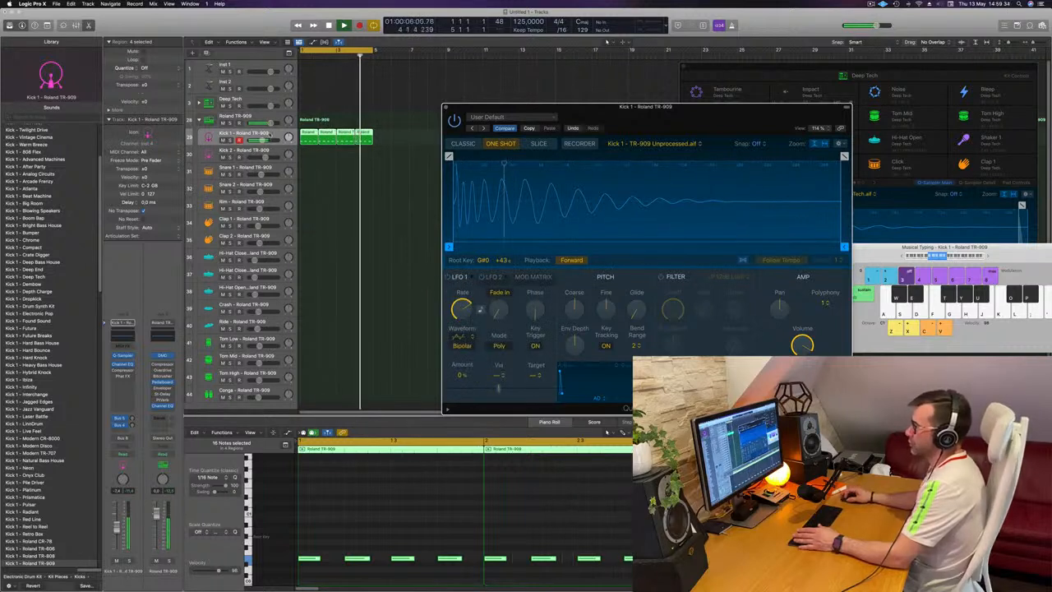
left_click(270, 135)
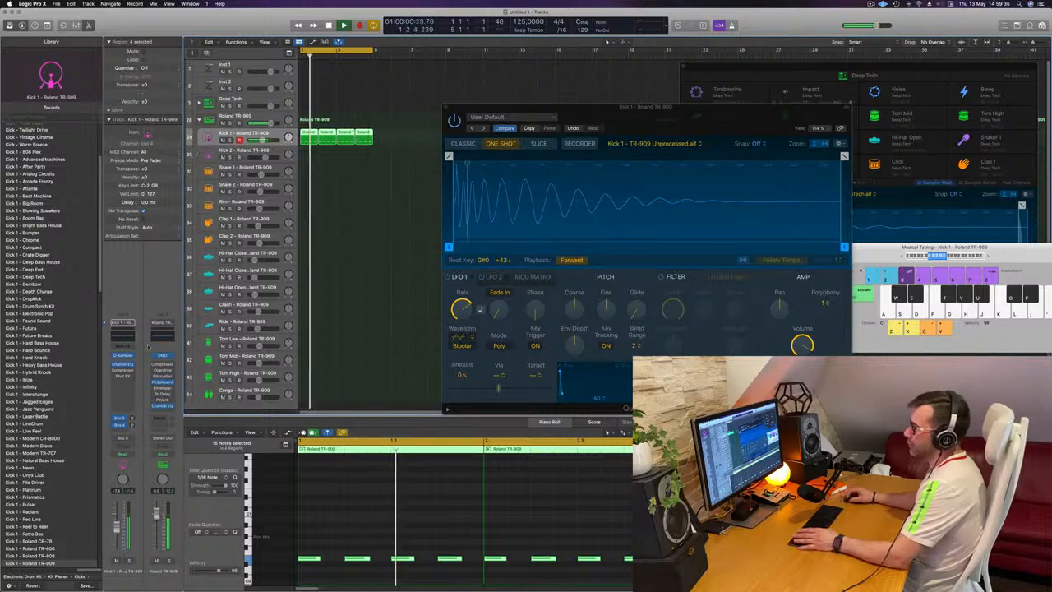
Turn on the Compressor on Kick 1 and switch it to the Classic VCA model
left_click(114, 370)
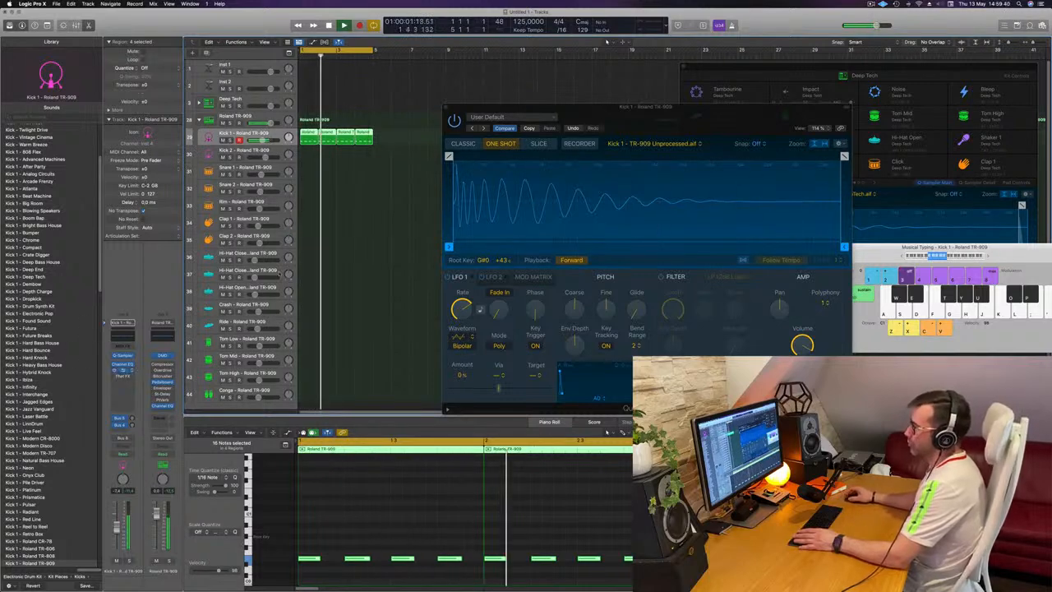
left_click(123, 369)
left_click_drag(511, 96, 560, 107)
left_click(589, 154)
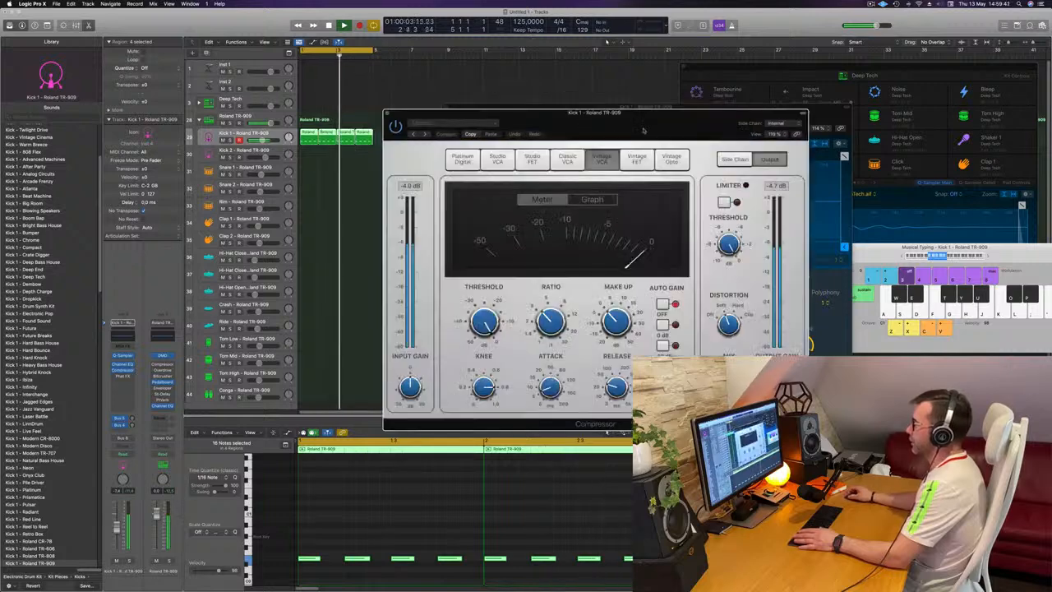
left_click(559, 155)
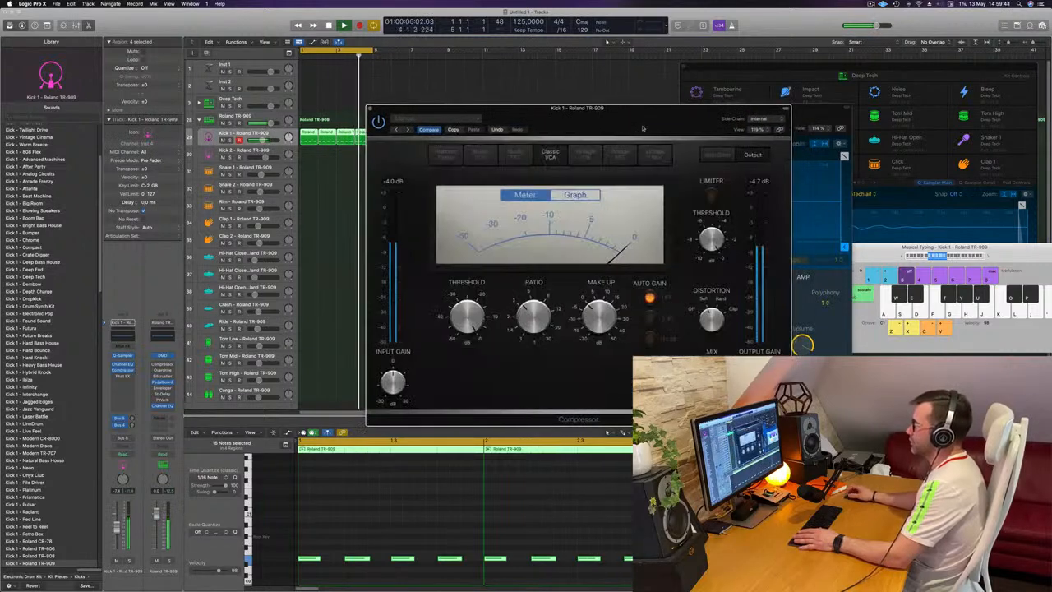
Lower the Kick 1 compressor's threshold by ear and close the compressor
key("space")
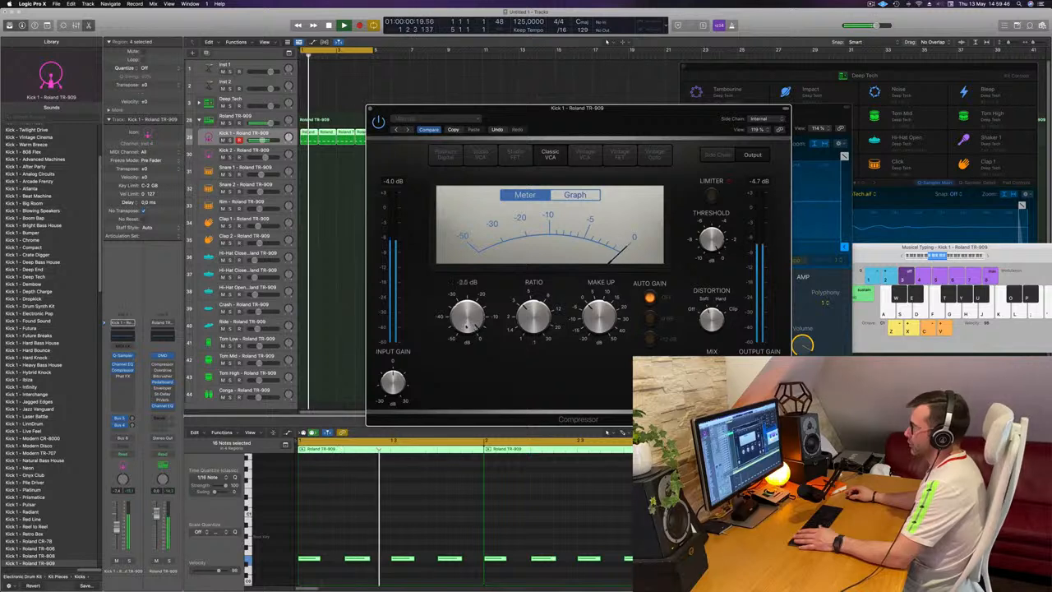
left_click_drag(465, 317, 466, 339)
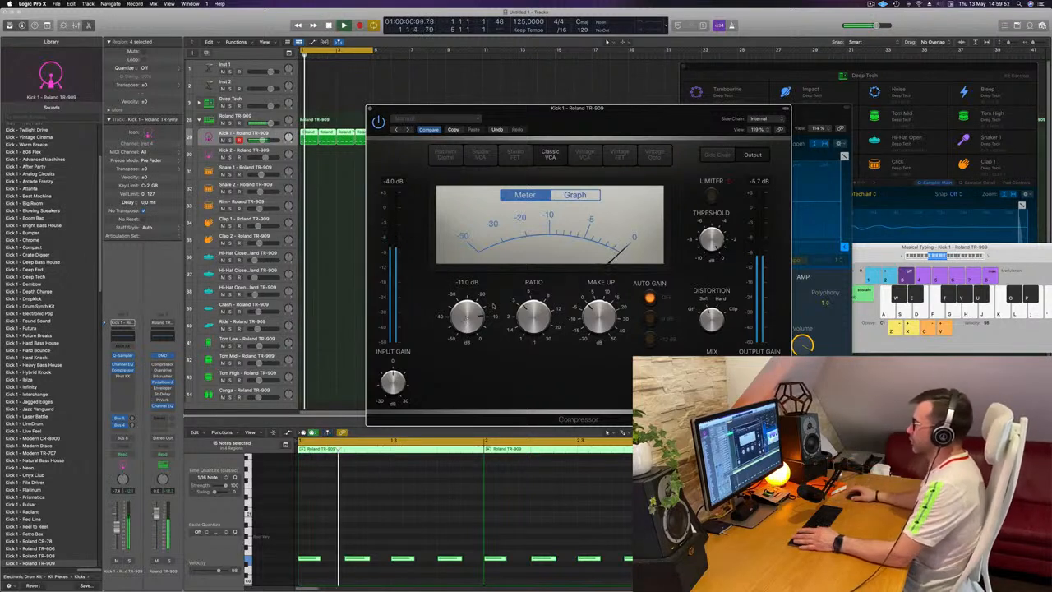
left_click_drag(467, 316, 464, 322)
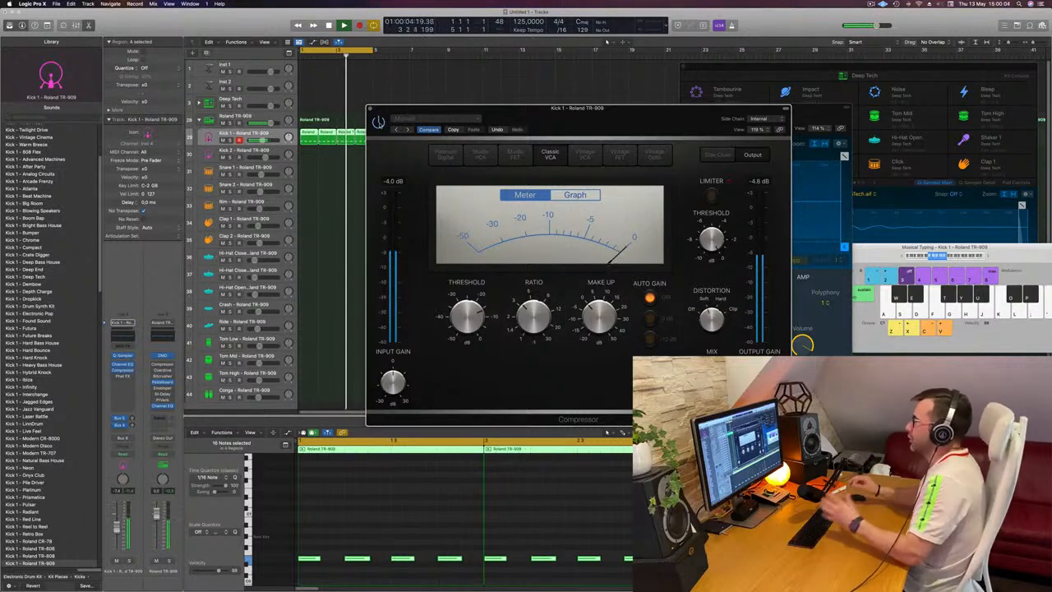
left_click_drag(440, 108, 401, 110)
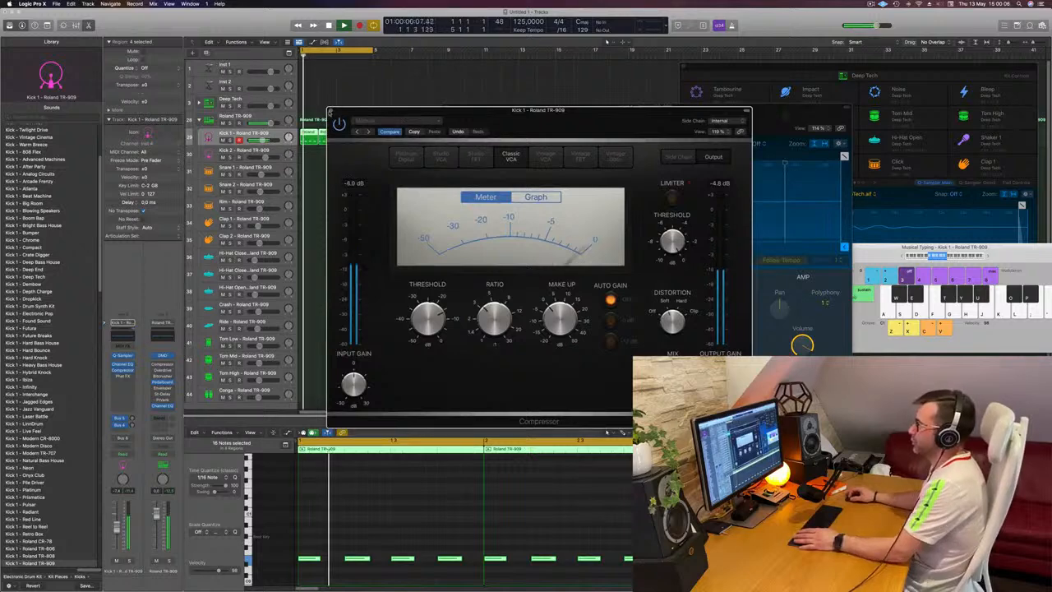
left_click(331, 110)
Copy the first Kick 1 region onto the Snare 1 track at bar 1
left_click_drag(663, 125, 780, 106)
left_click(430, 232)
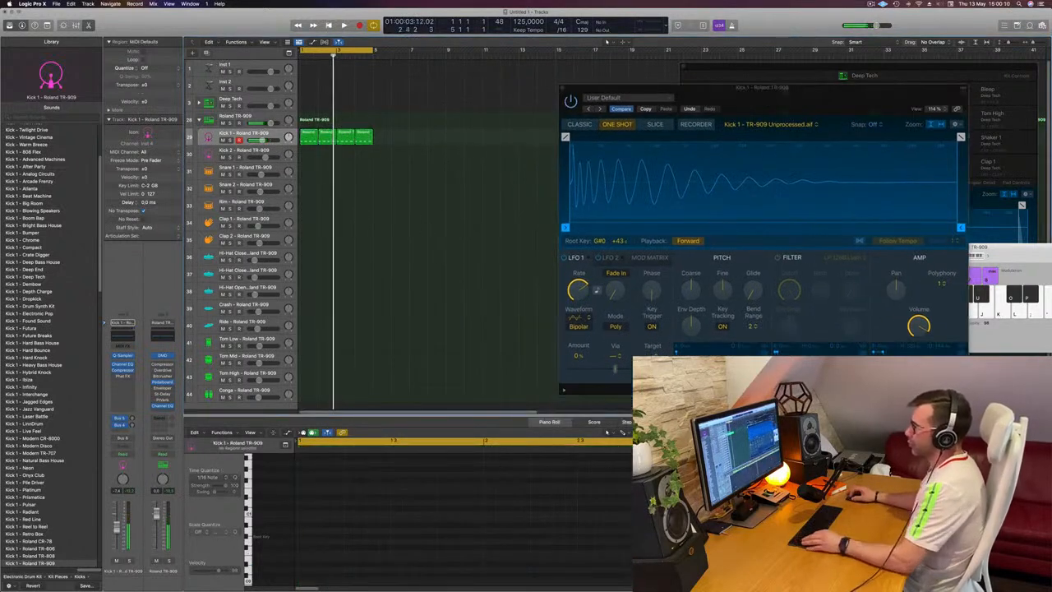
left_click_drag(309, 134, 309, 170)
scroll(379, 507, "down", 3)
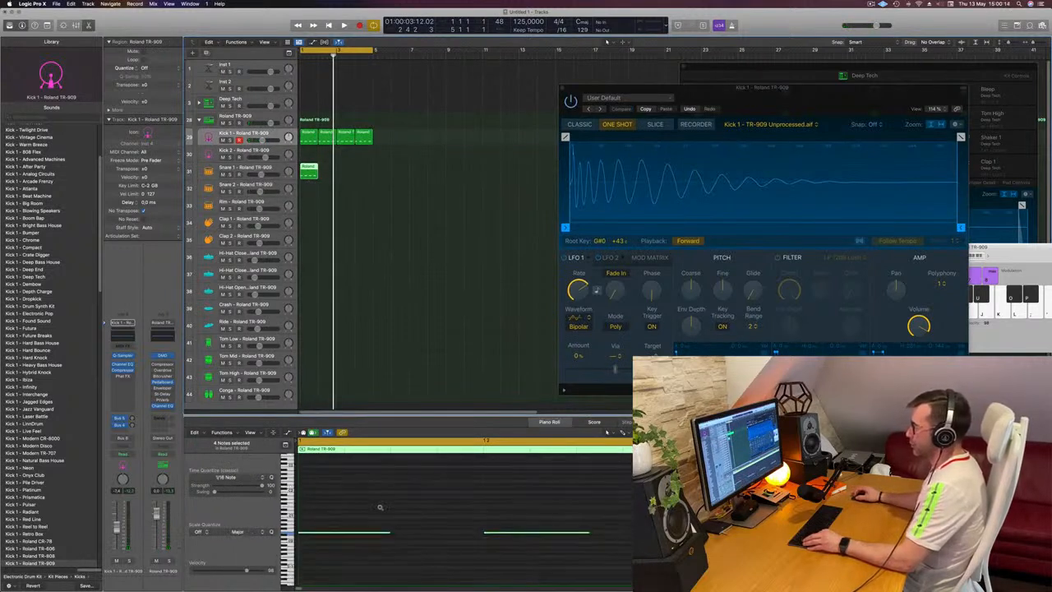
Delete the notes on beats 1 and 3 in the snare region and transpose the remaining two notes up
left_click_drag(321, 516, 312, 558)
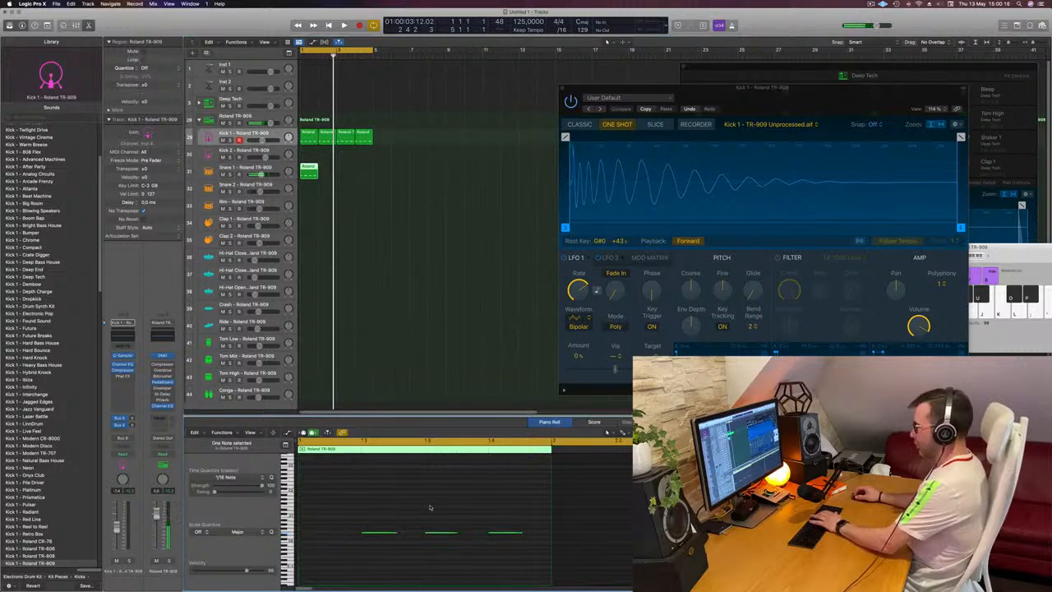
left_click_drag(357, 509, 564, 586)
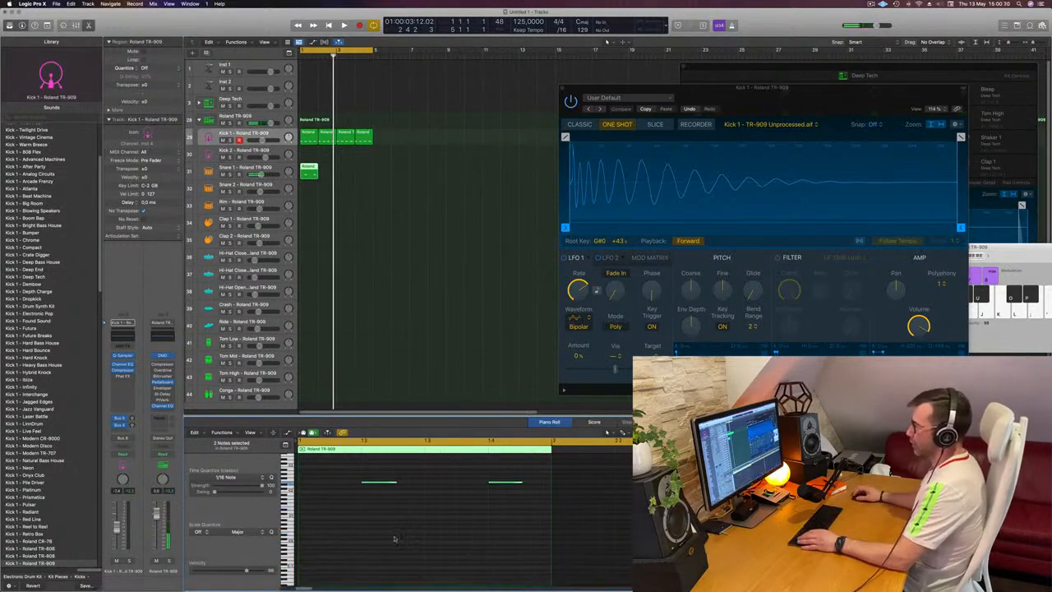
scroll(364, 540, "up", 2)
scroll(348, 539, "down", 1)
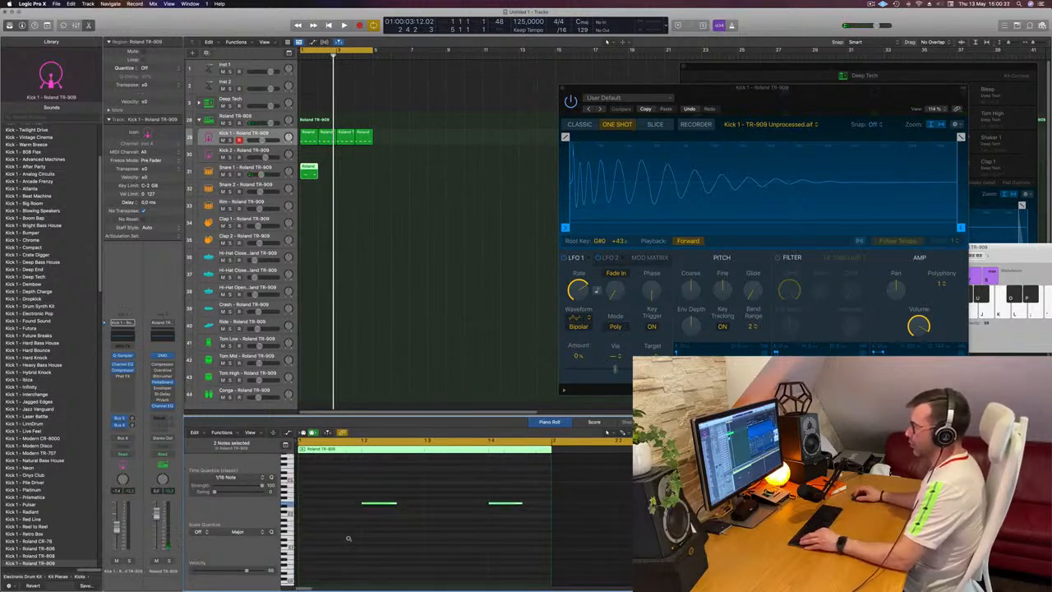
scroll(348, 538, "up", 2)
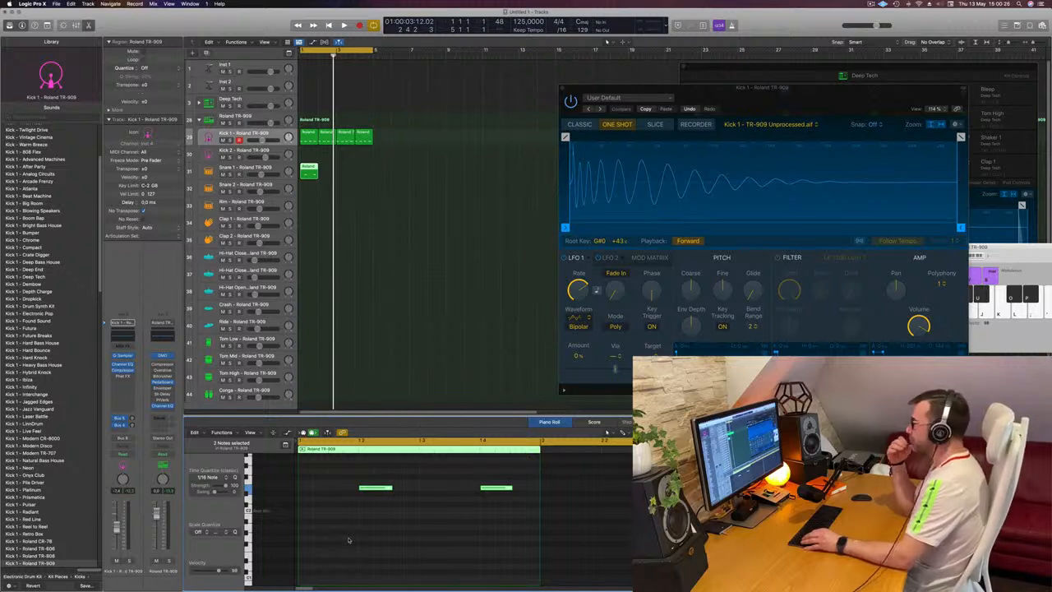
Duplicate the one-bar Snare 1 region to fill all four bars of the loop and play it
key("space")
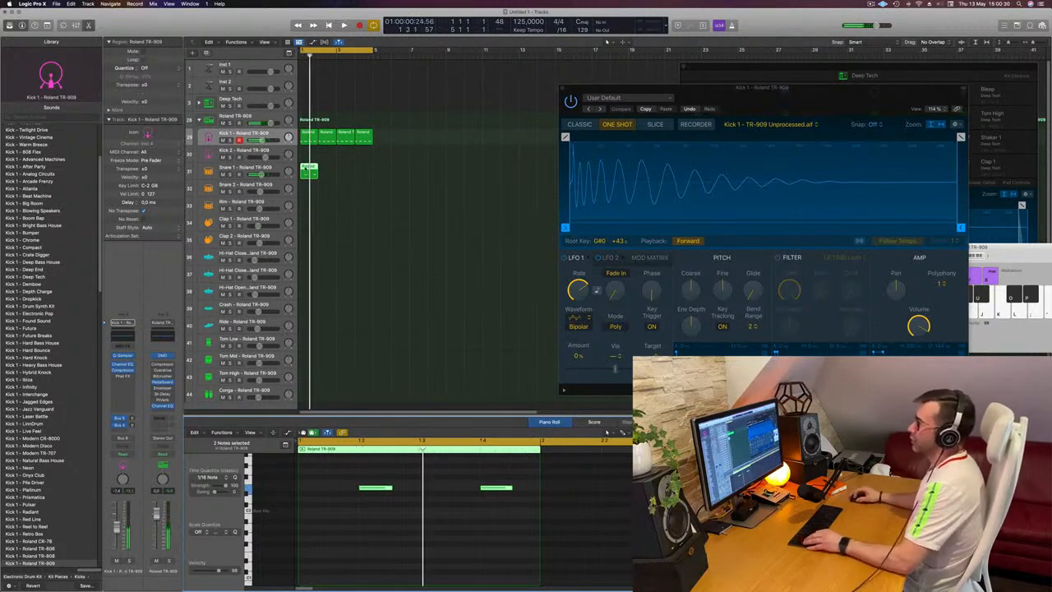
left_click_drag(308, 169, 348, 174)
left_click(304, 168, "shift")
key("space")
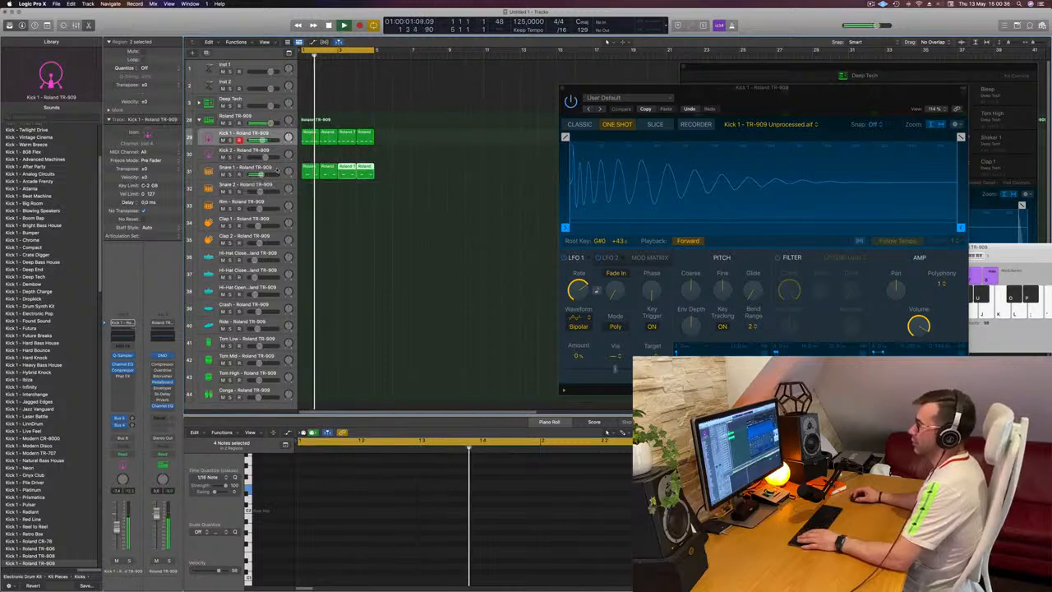
Enable a 162 Hz low cut in Snare 1's Channel EQ, with -3.9 dB at 75 Hz and -1.7 dB at 177 Hz
left_click(277, 170)
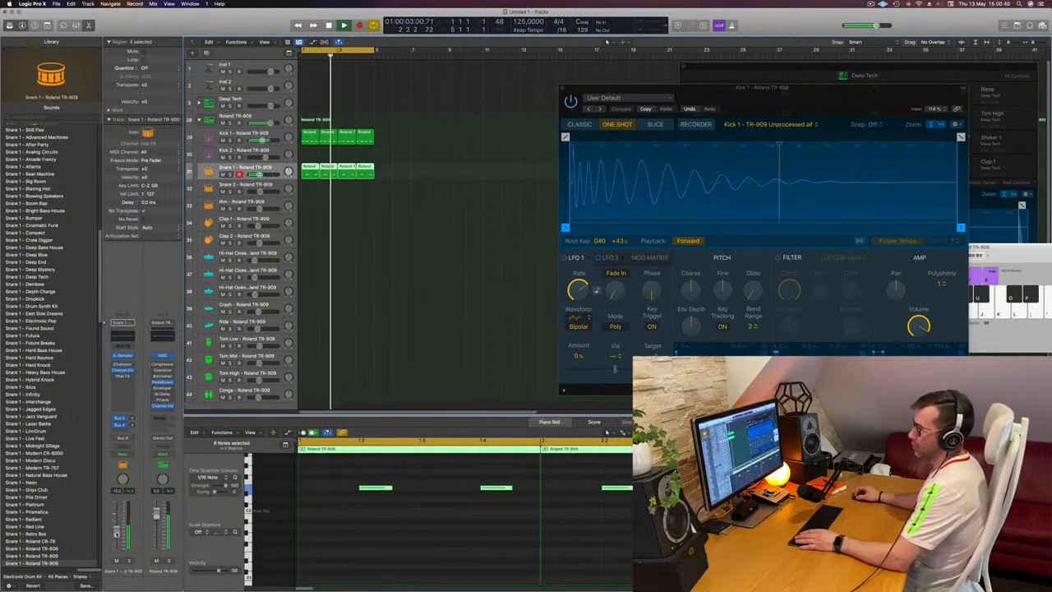
left_click(122, 370)
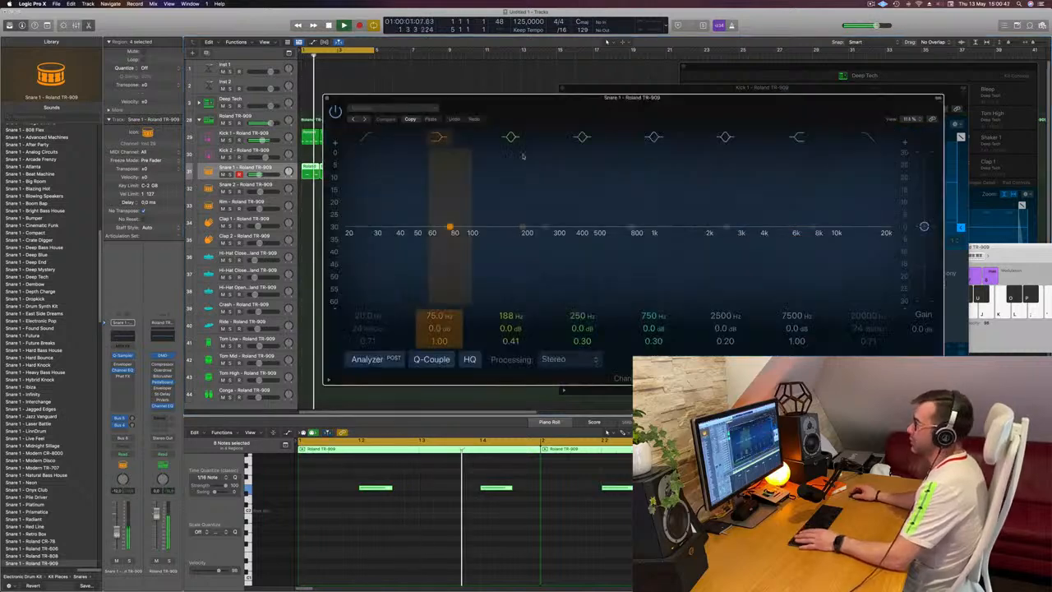
left_click(367, 137)
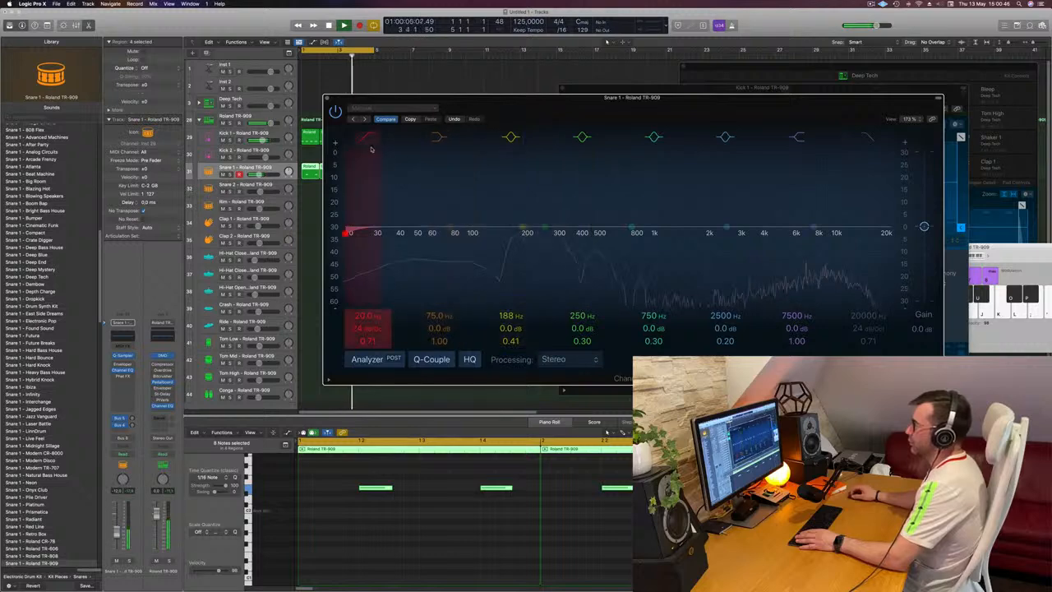
left_click_drag(365, 214, 517, 230)
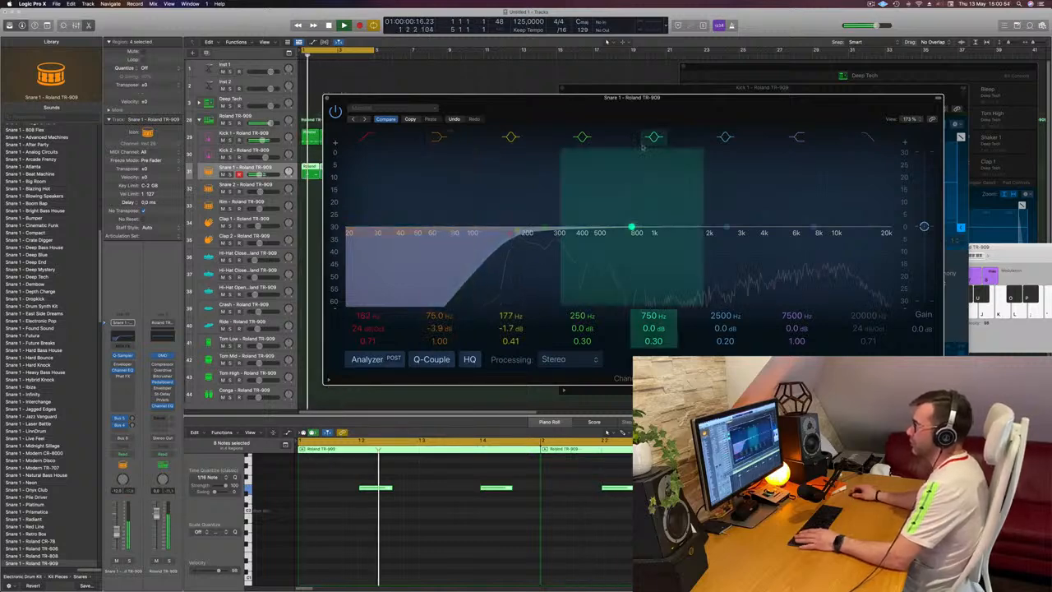
left_click_drag(661, 113, 659, 156)
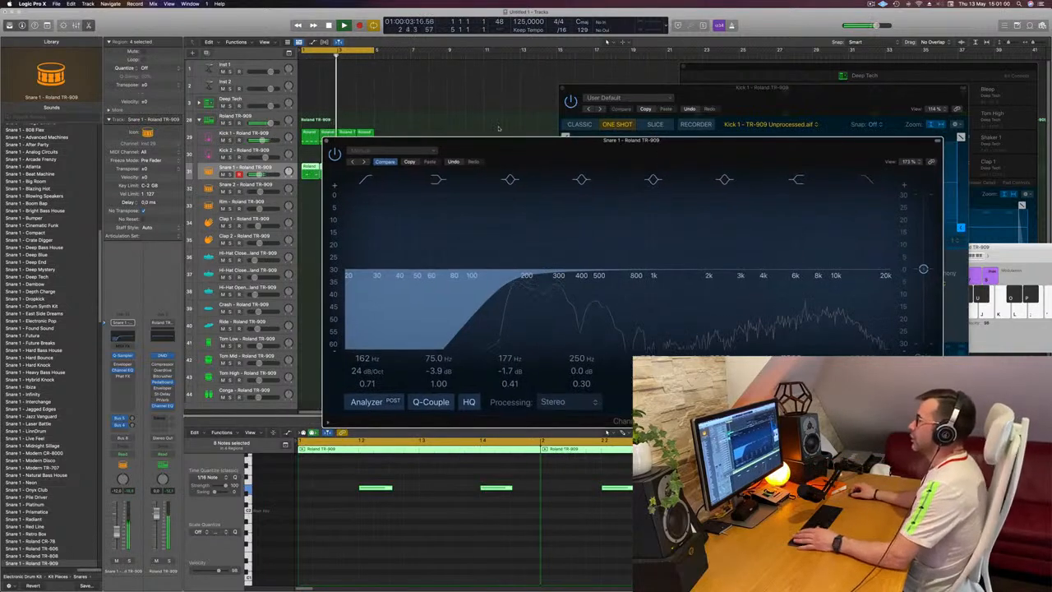
left_click_drag(658, 140, 792, 92)
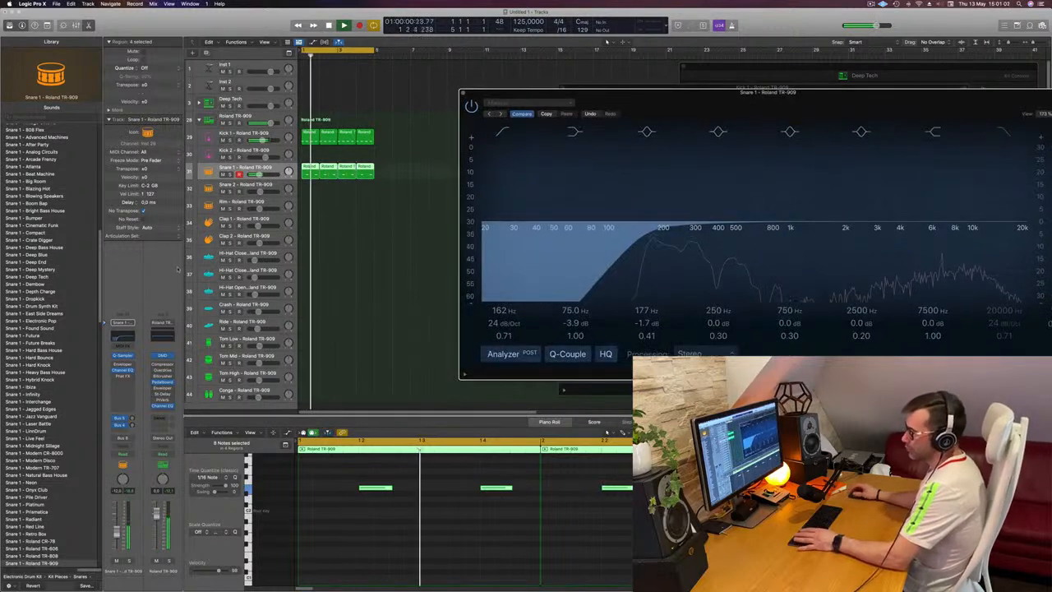
Raise Snare 1's Bus 4 send to the delay during playback
key("space")
key("space")
left_click(132, 425)
left_click_drag(132, 426, 131, 427)
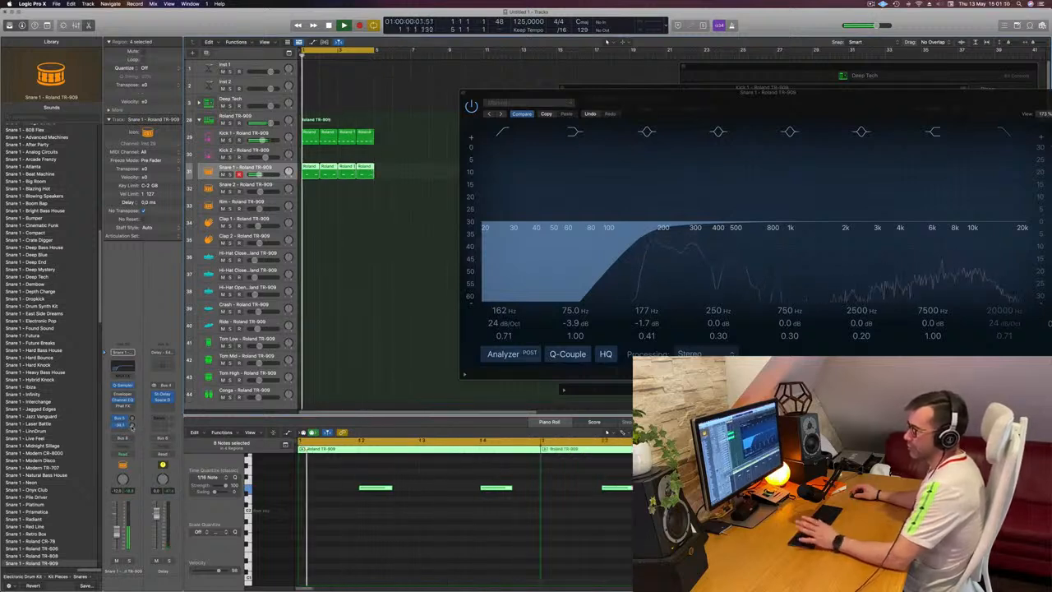
Add a Channel EQ to the Delay bus with a 376 Hz, 12 dB/Oct low cut and compare it bypassed
left_click(163, 366)
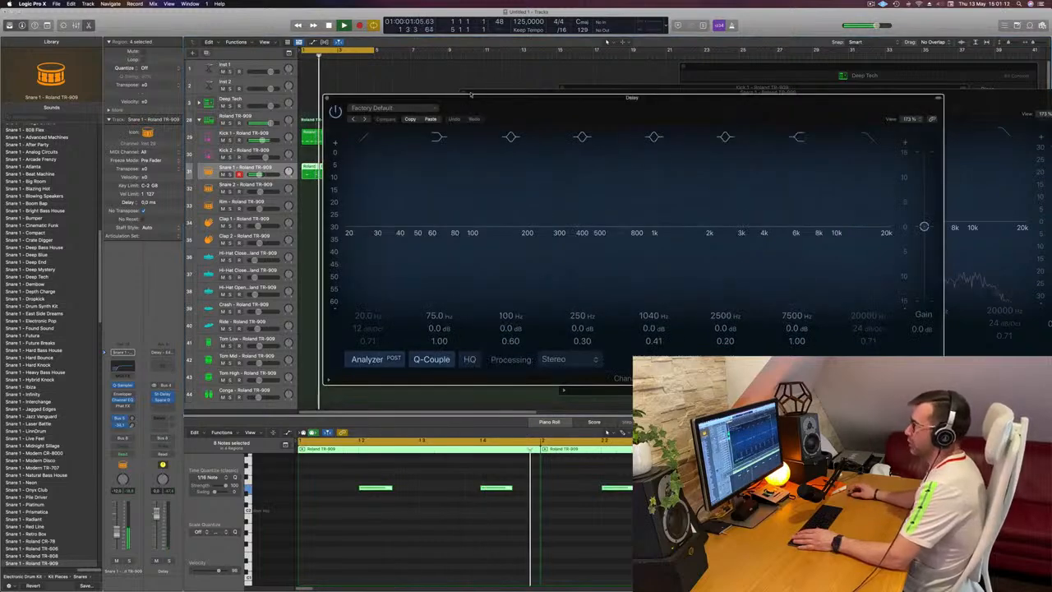
left_click(365, 138)
left_click_drag(366, 197, 581, 193)
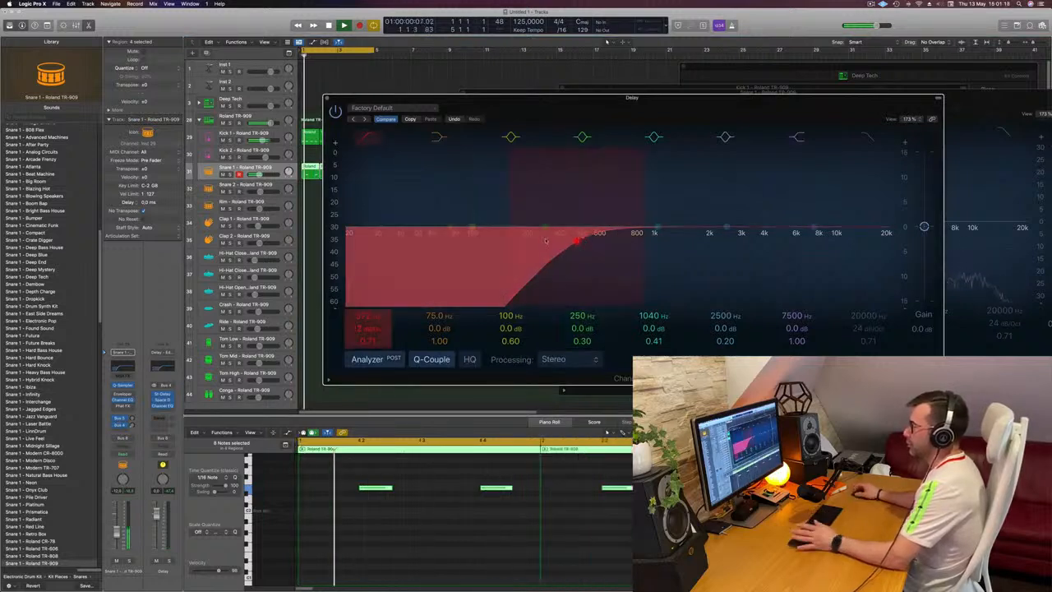
left_click(335, 111)
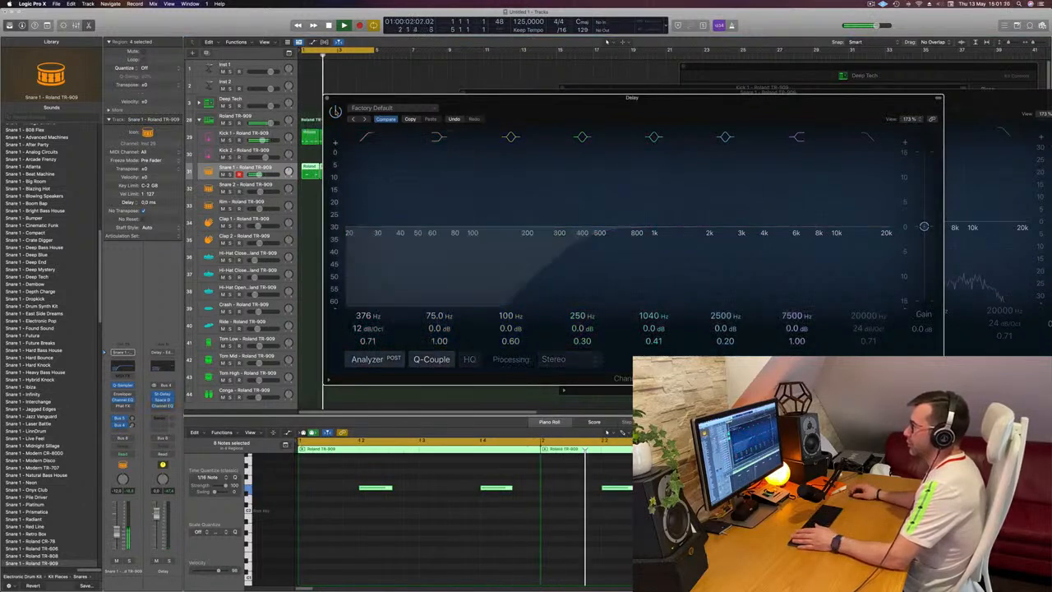
left_click(336, 111)
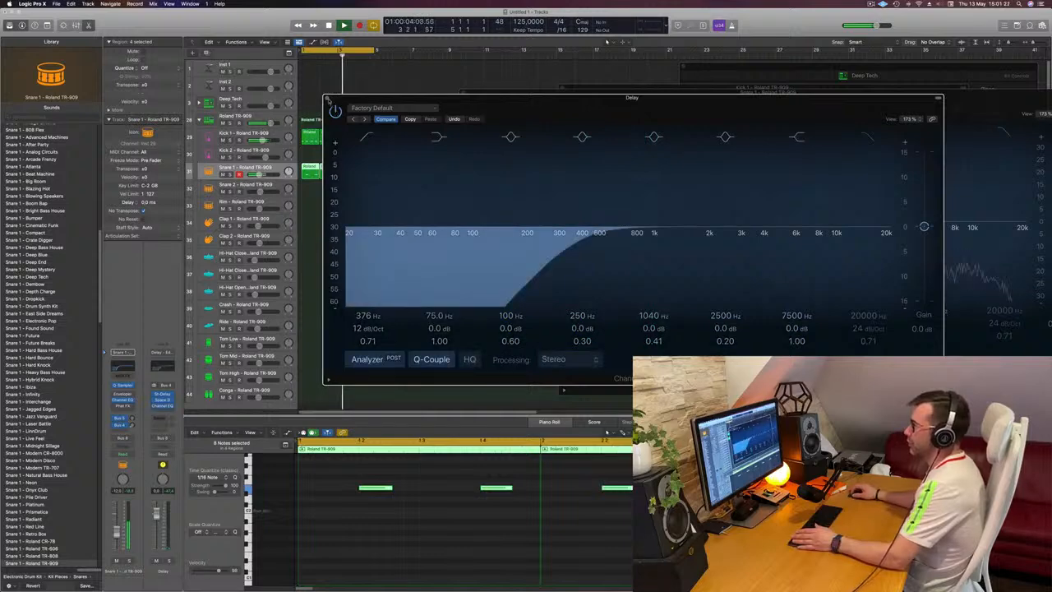
left_click(327, 98)
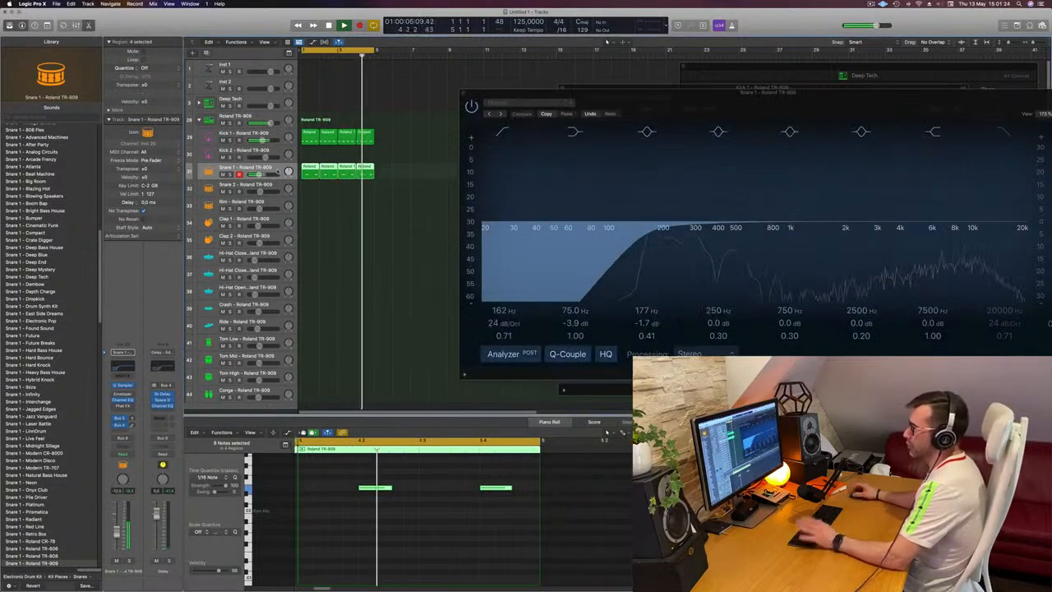
Move Snare 1's Channel EQ window aside and close it
left_click_drag(656, 94, 480, 132)
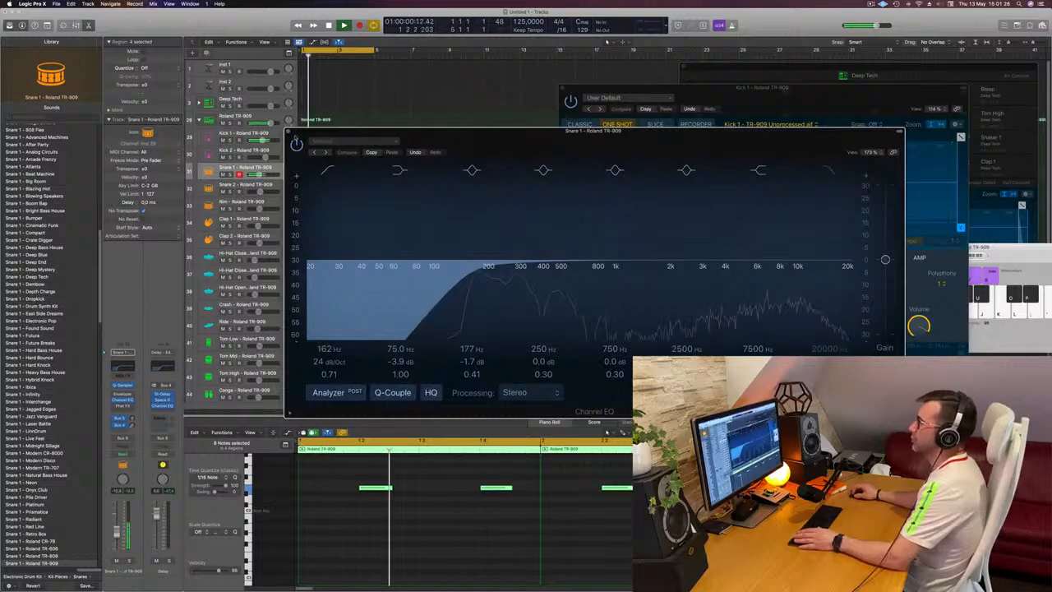
left_click(288, 132)
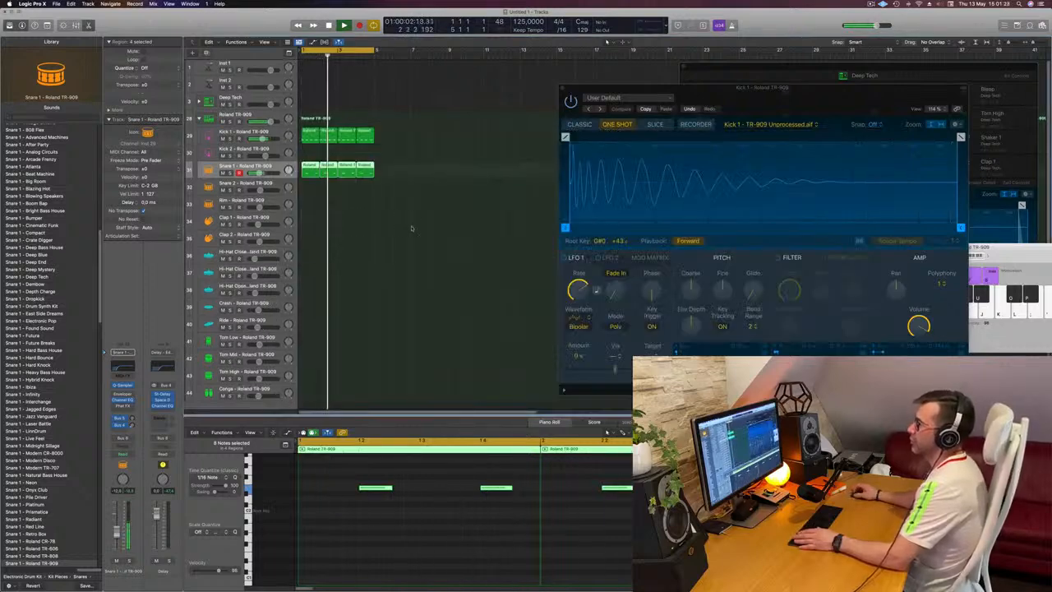
scroll(412, 228, "down", 1)
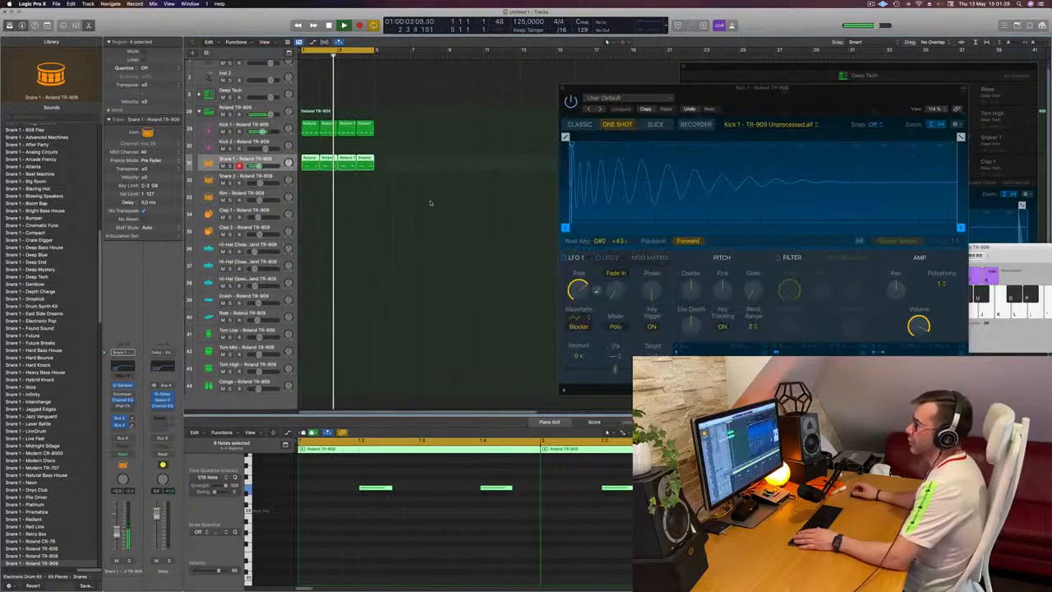
Copy the first one-bar Kick 1 region to the Hi-Hat Open track and shift its four notes to the off-beats
left_click(306, 126)
left_click_drag(306, 126, 307, 286)
left_click_drag(318, 493, 531, 542)
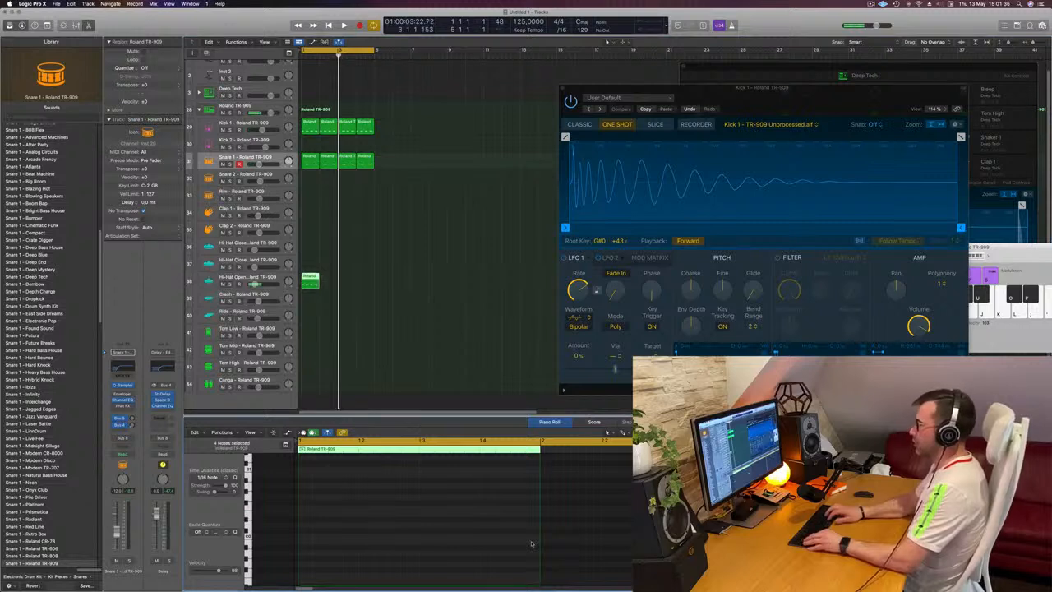
scroll(525, 521, "up", 8)
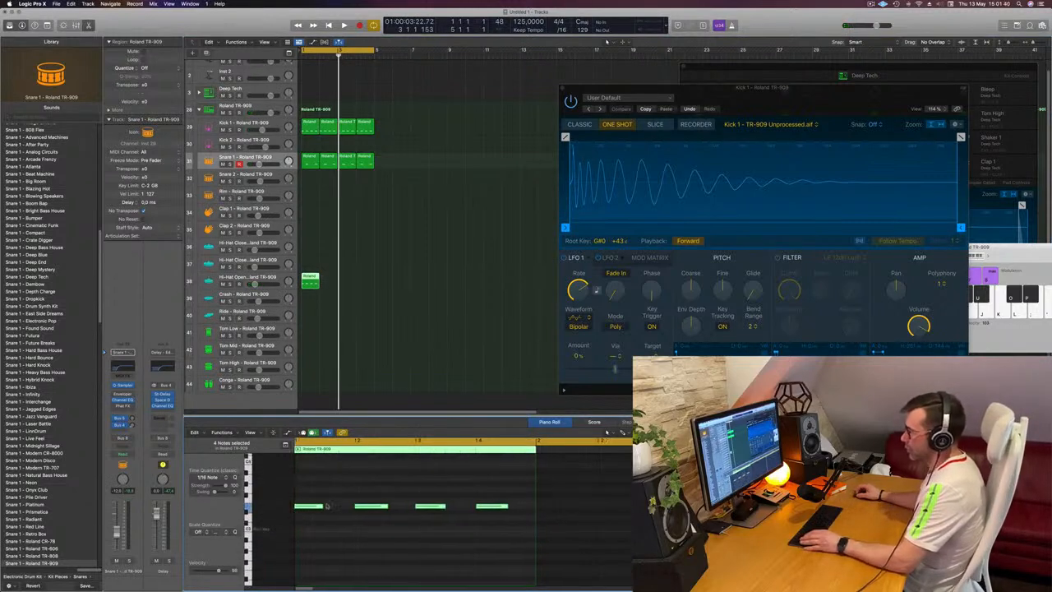
scroll(324, 506, "left", 1)
mouse_move(326, 506)
left_mouse_down()
mouse_move(313, 508)
mouse_move(339, 510)
left_mouse_up()
Repeat the one-bar Hi-Hat Open region to fill all four bars and play the loop with its track selected
key("space")
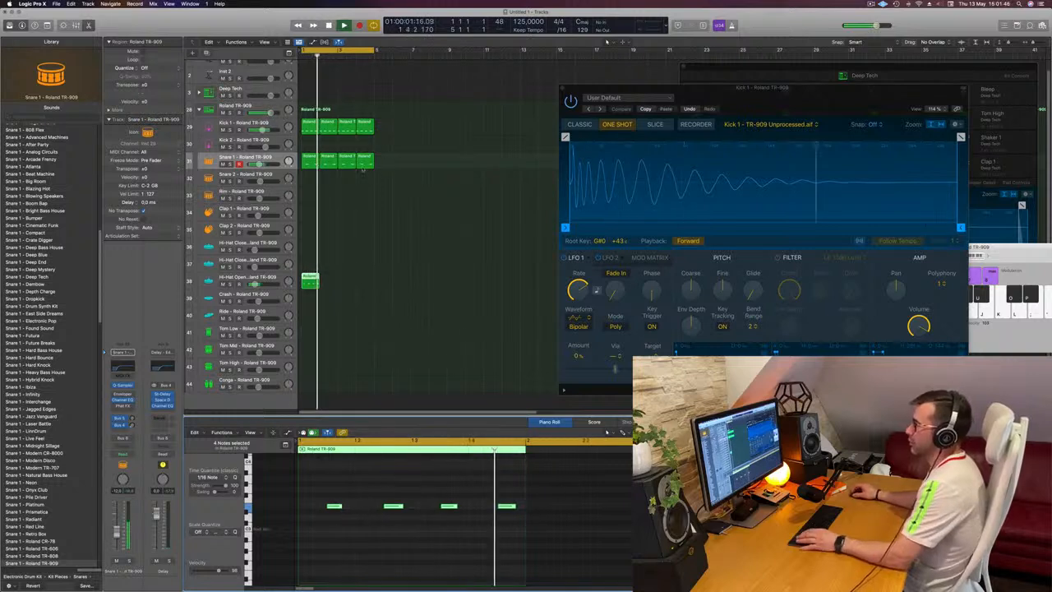
left_click_drag(344, 279, 374, 280)
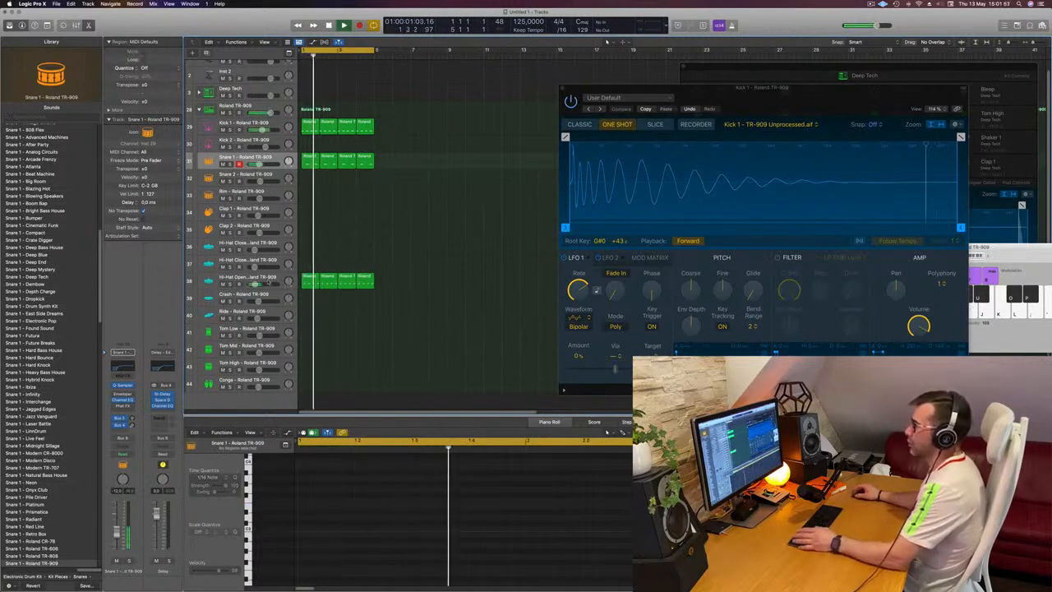
left_click(257, 284)
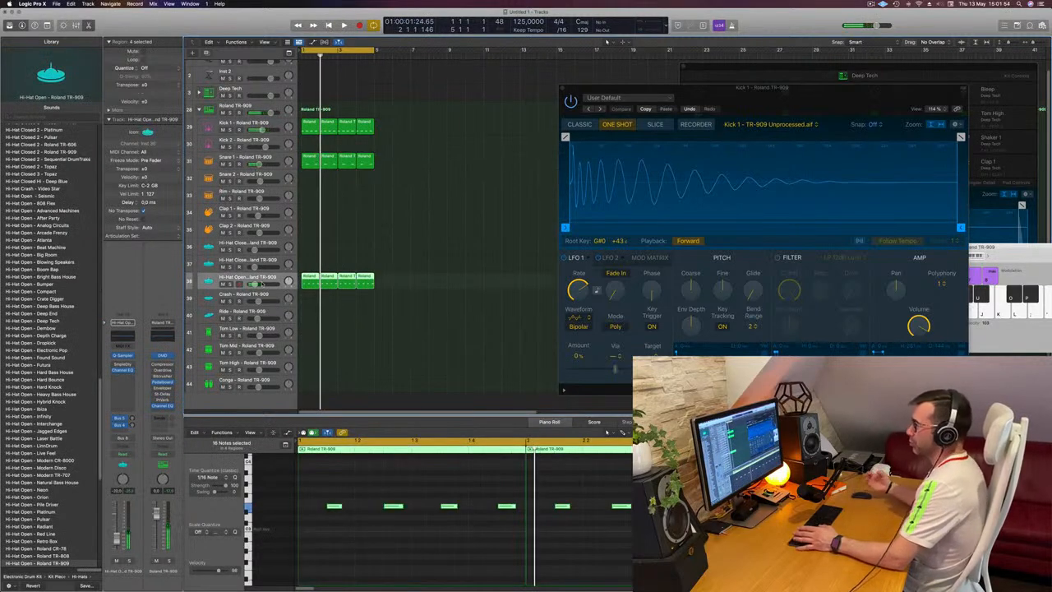
key("space")
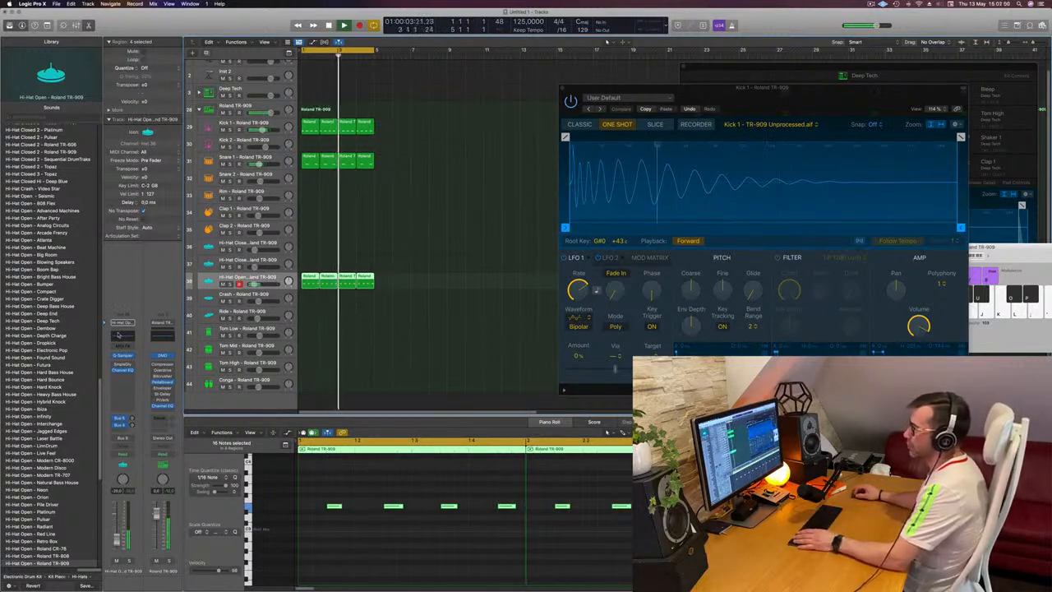
Enable a low cut at 625 Hz with a 36 dB/Oct slope in Hi-Hat Open's Channel EQ
left_click(122, 370)
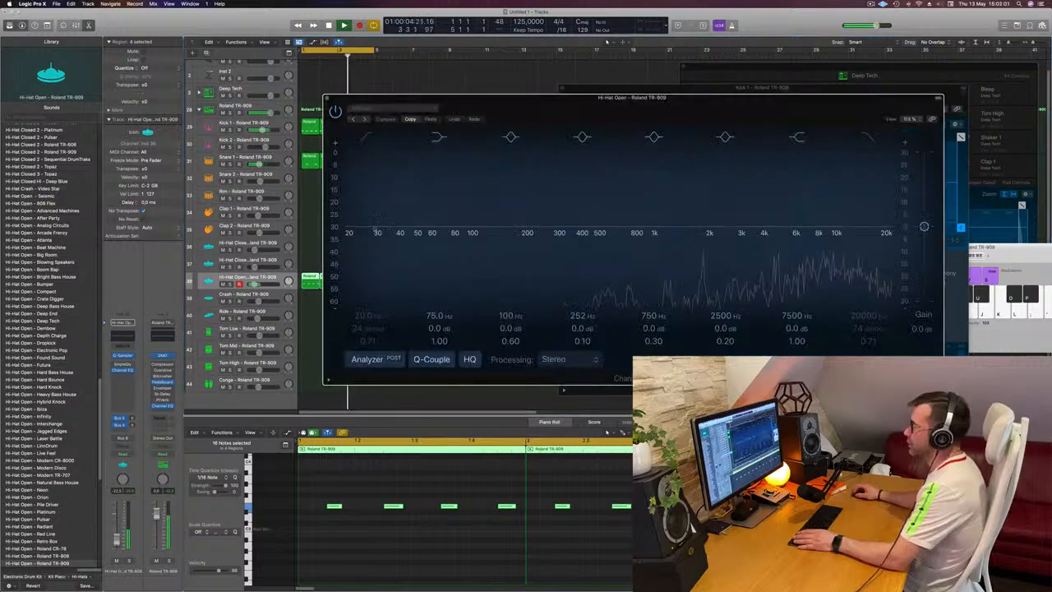
left_click(368, 138)
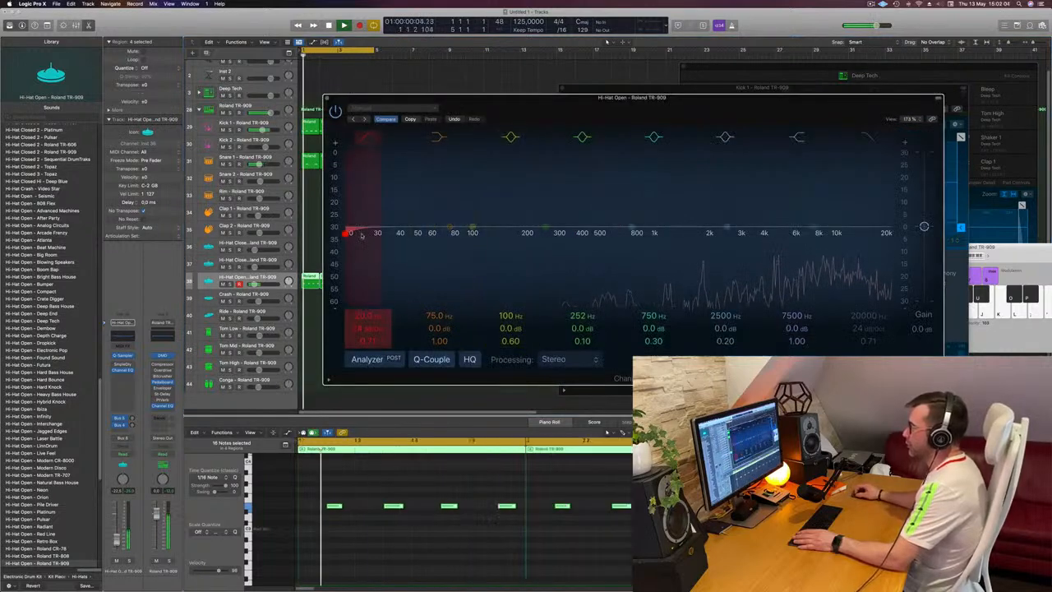
left_click_drag(349, 233, 591, 234)
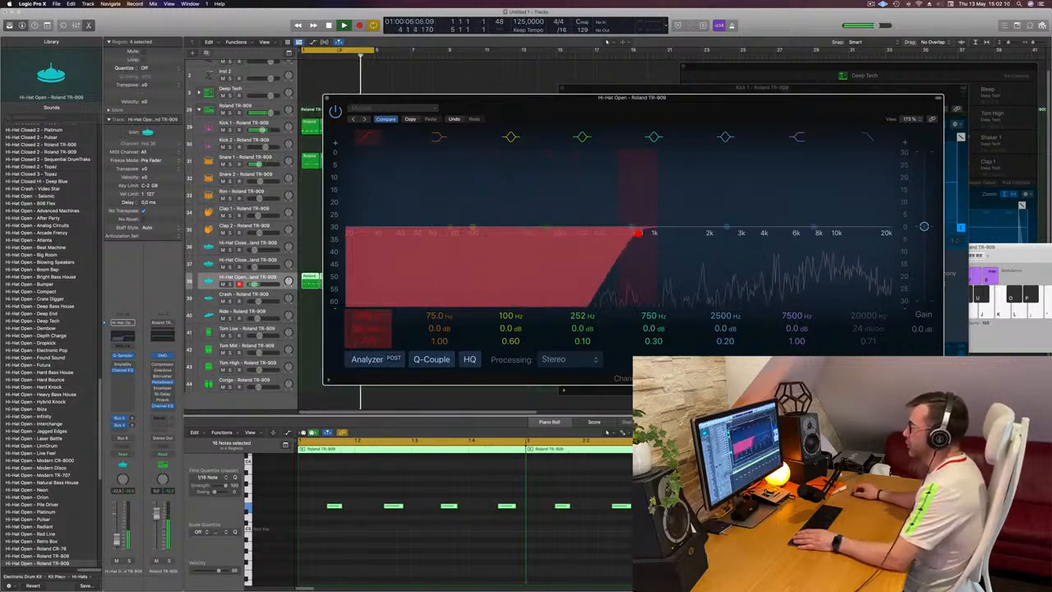
left_click_drag(637, 234, 642, 234)
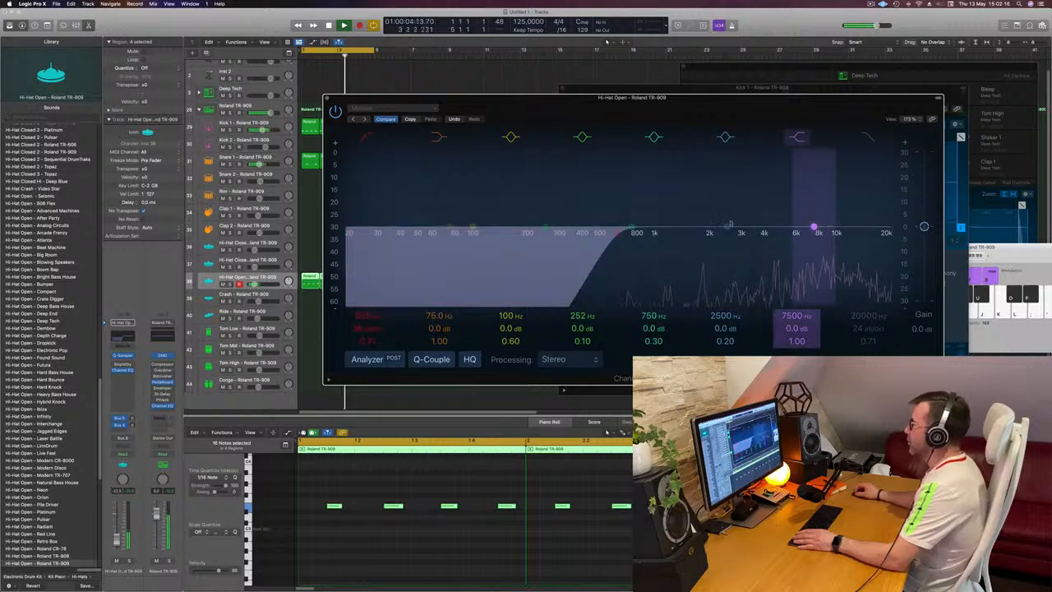
Cut Hi-Hat Open by 5.0 dB at 5900 Hz with a Q of 0.98 in its Channel EQ
left_click_drag(729, 224, 775, 227)
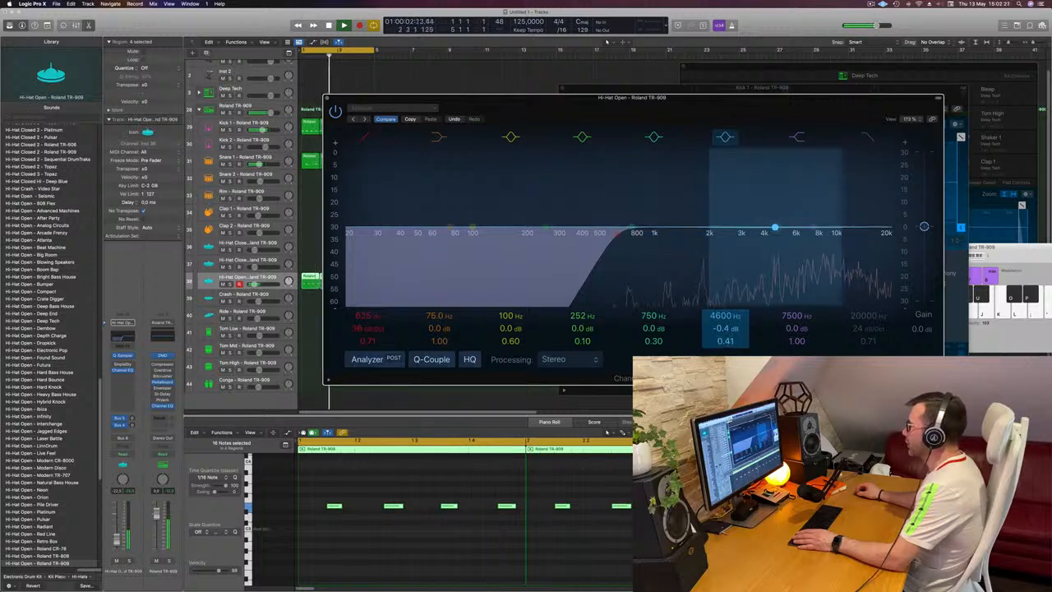
left_click_drag(724, 340, 725, 325)
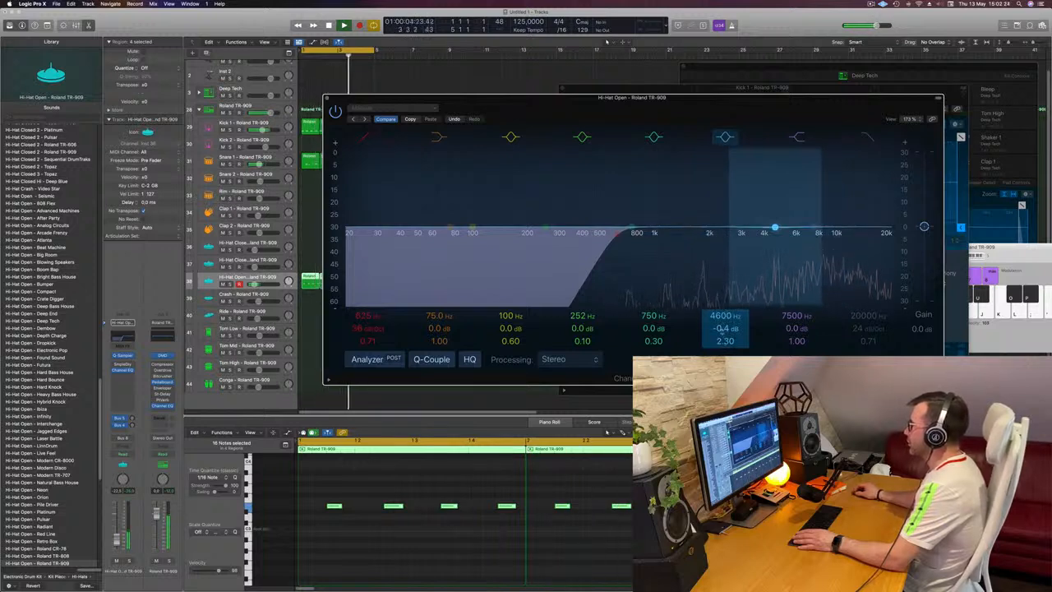
left_click_drag(723, 316, 723, 306)
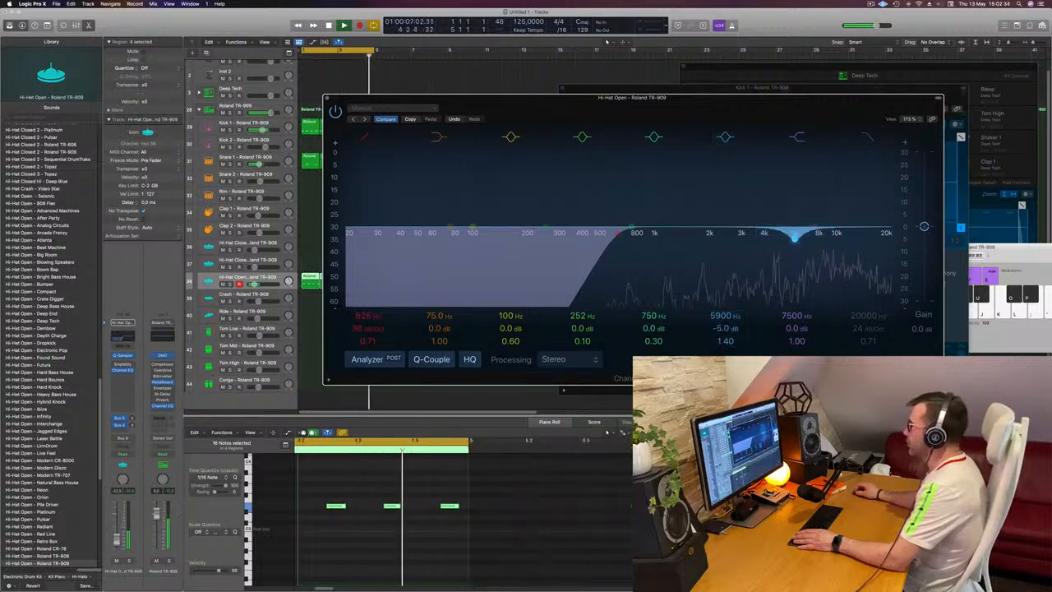
left_click_drag(724, 340, 724, 349)
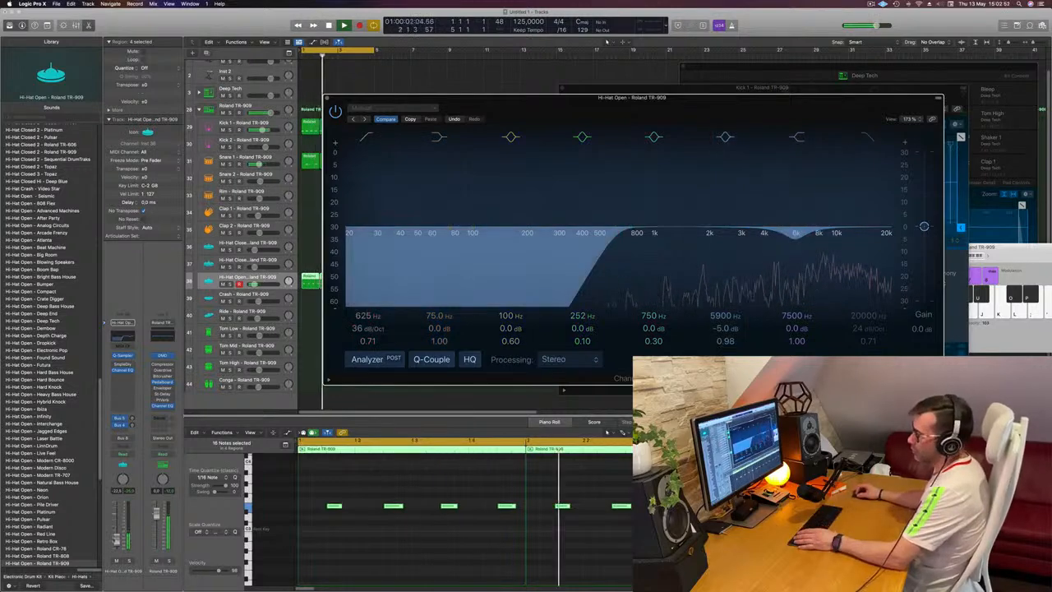
Compare the Hi-Hat Open sound with its Channel EQ bypassed and enabled, and close the EQ
left_click(334, 62)
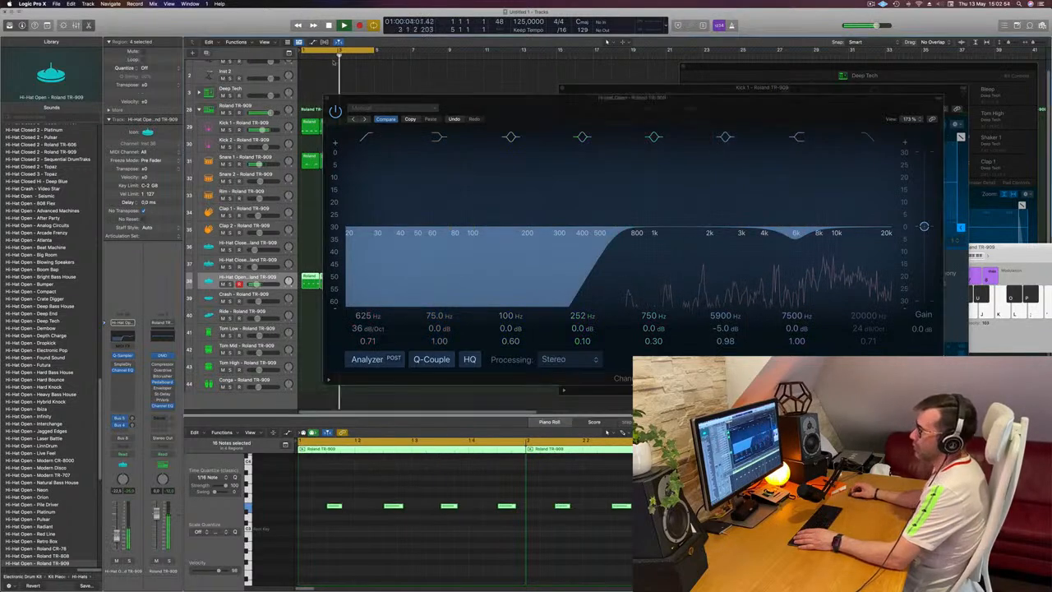
left_click(335, 112)
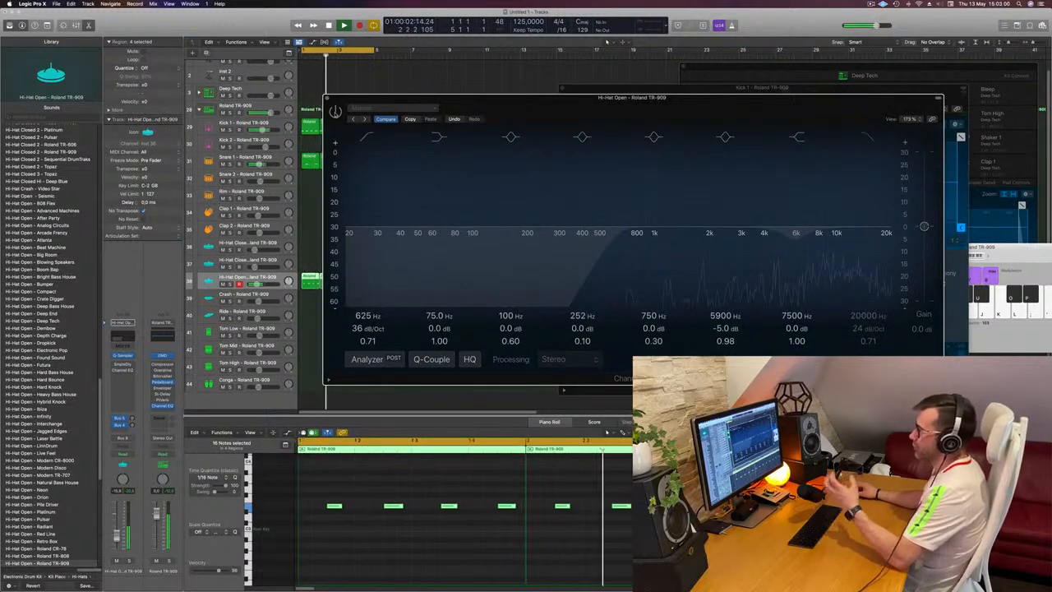
left_click(335, 112)
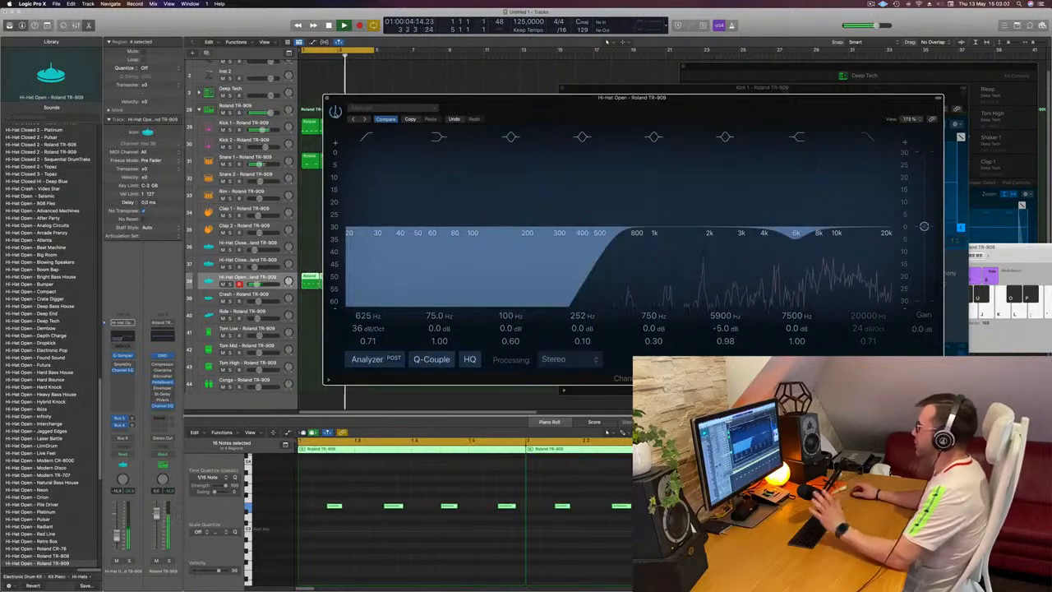
left_click(326, 99)
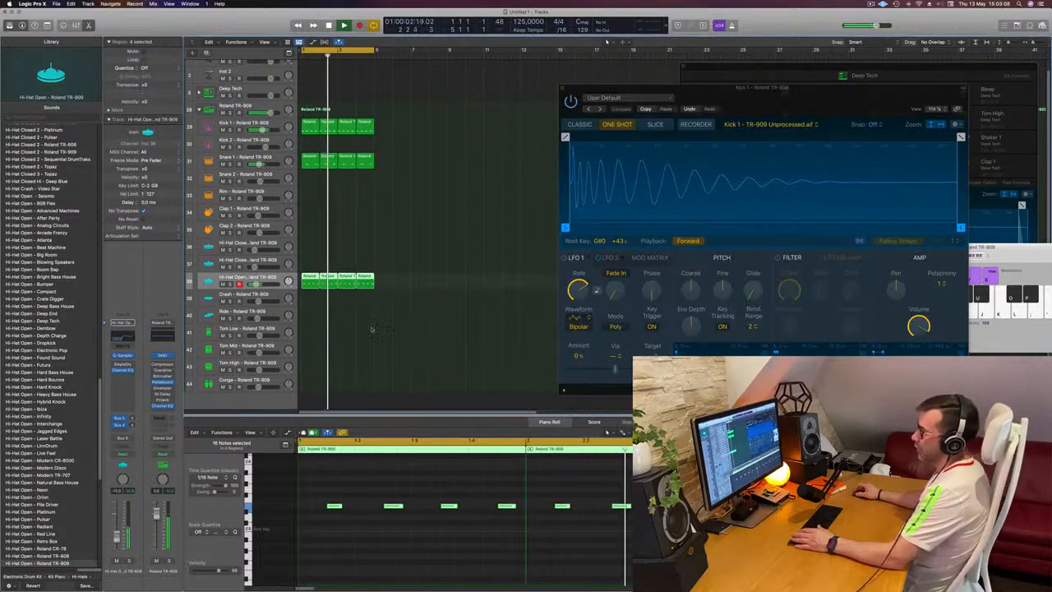
Copy the first one-bar Kick 1 region to Tom Low and reduce it to a single note on the bar's last off-beat
scroll(415, 294, "down", 1)
left_click(415, 293)
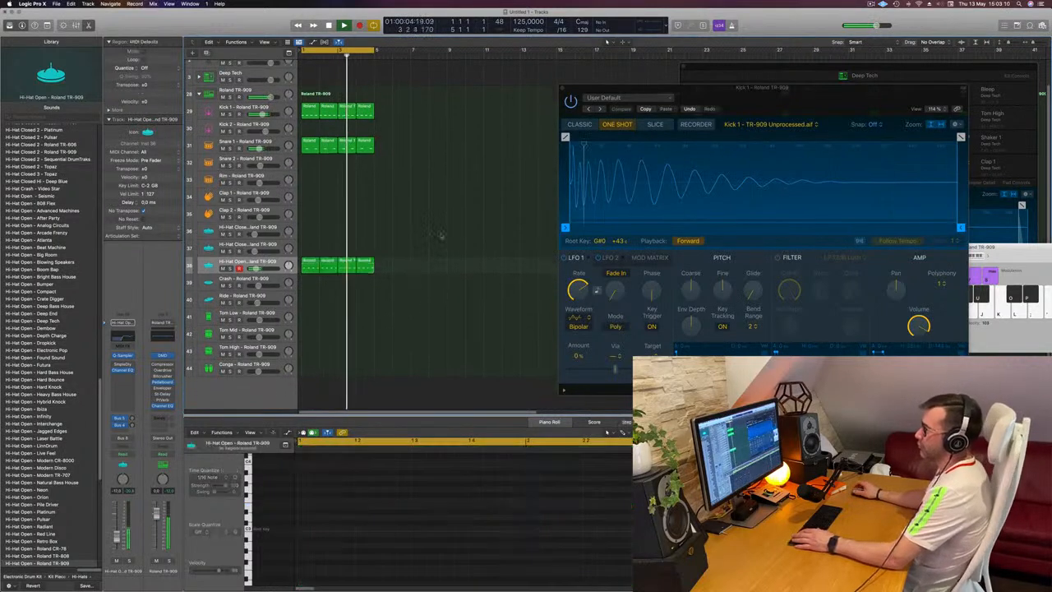
scroll(464, 248, "up", 1)
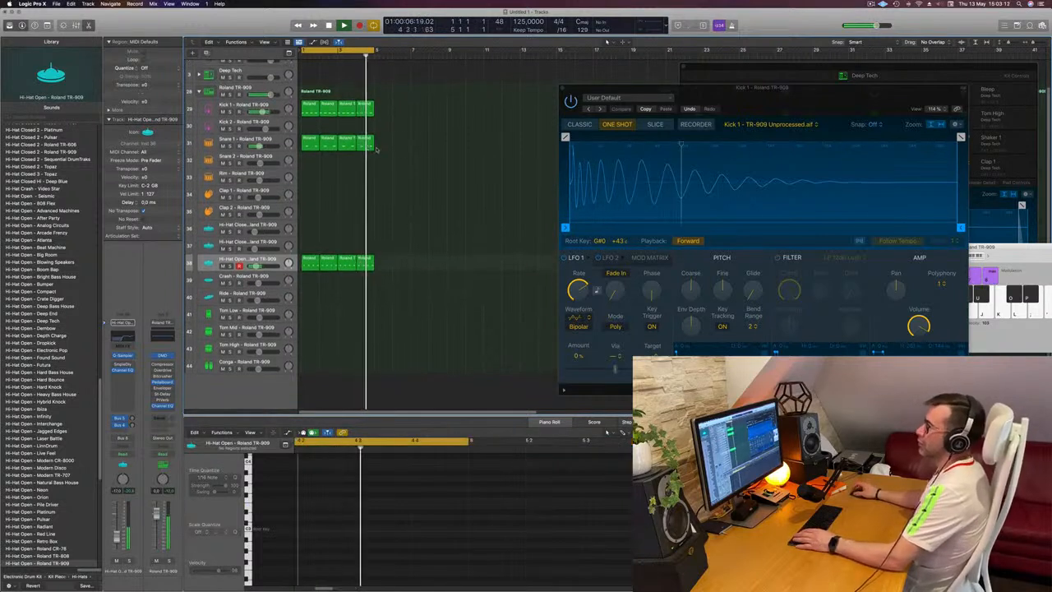
left_click_drag(311, 108, 309, 320)
left_click_drag(307, 496, 457, 530)
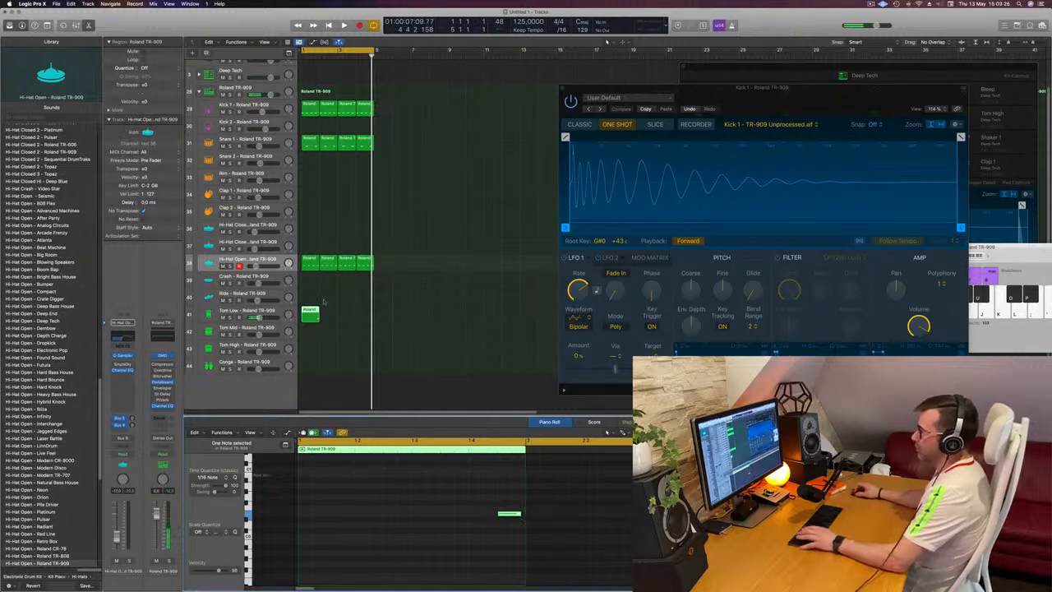
Audition the one-bar Tom Low region and repeat it three times to fill the four-bar loop
key("space")
left_click_drag(366, 313, 311, 322)
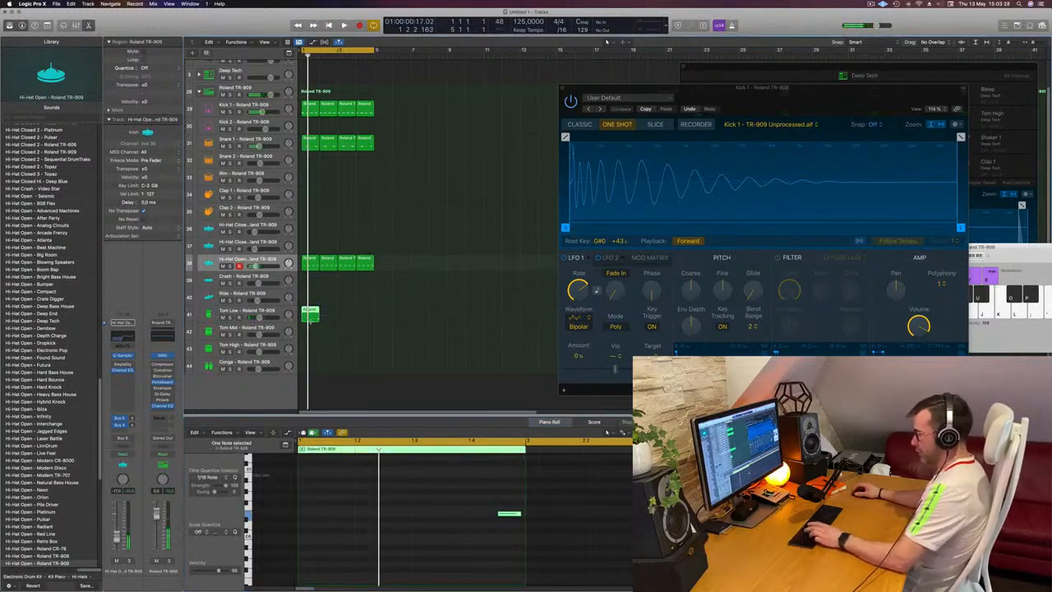
key("super+r")
key("super+r")
key("super+r")
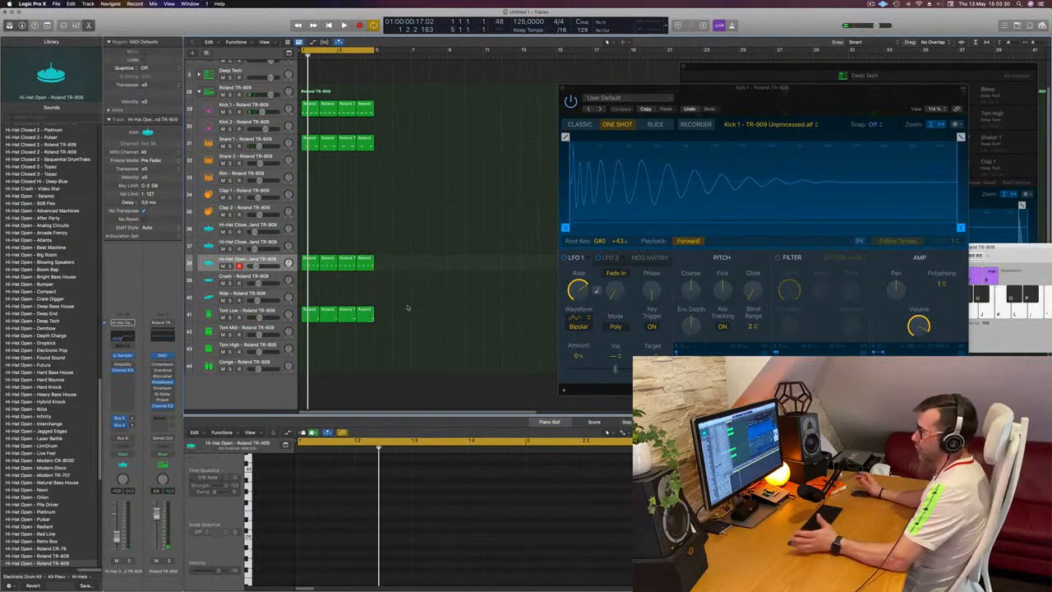
Lower the Tom Low track's volume during playback while checking its Channel EQ, and close the EQ
left_click(271, 310)
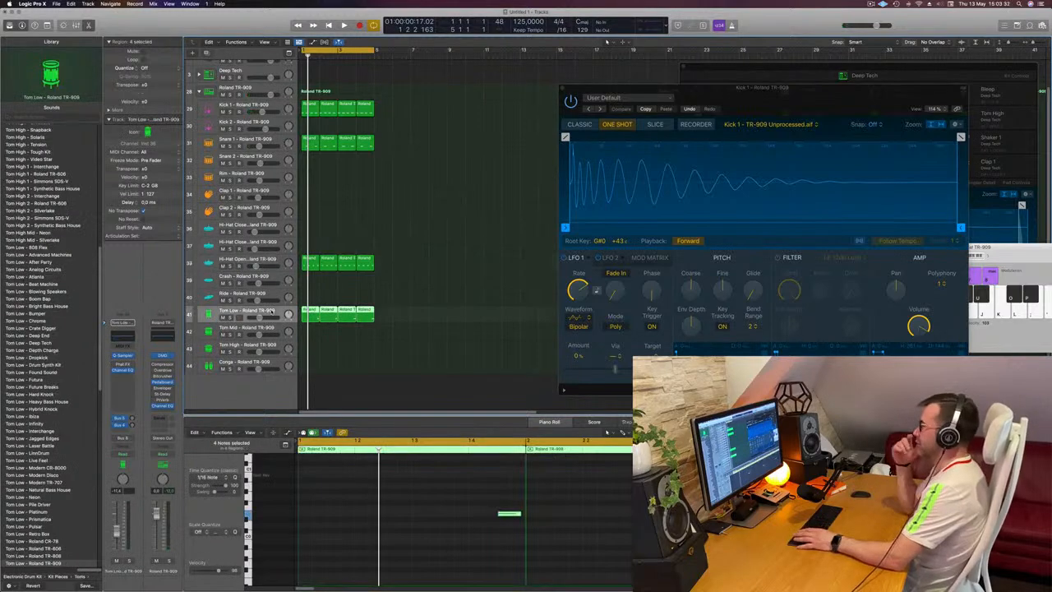
left_click(406, 293)
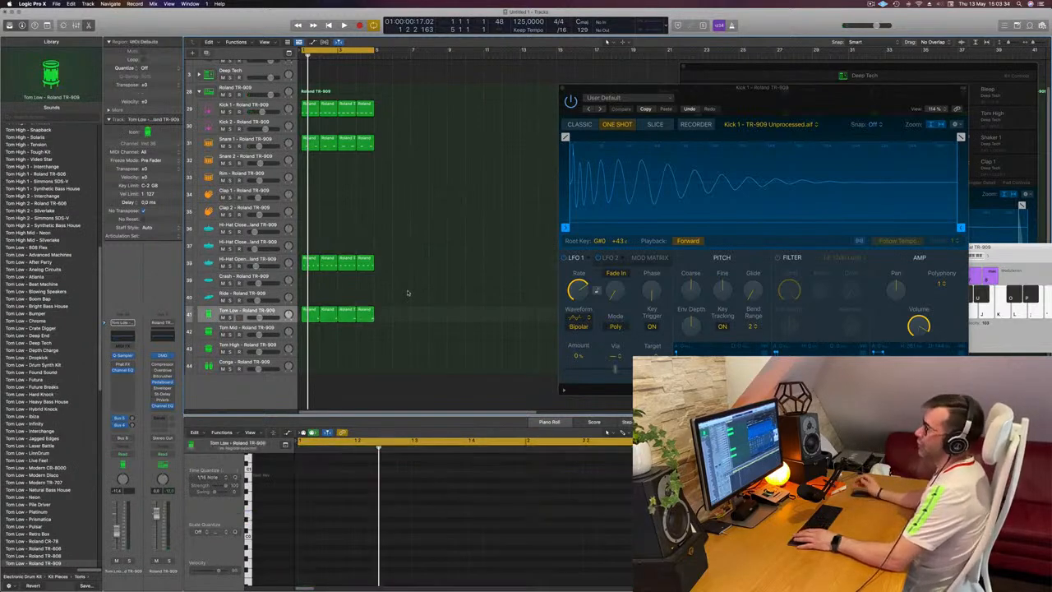
key("space")
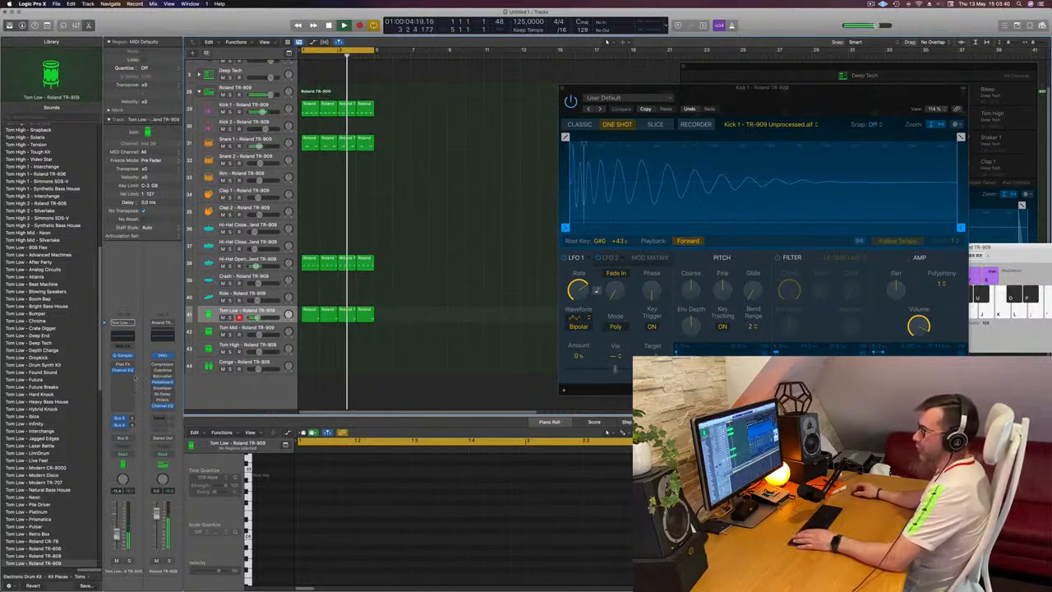
left_click(129, 334)
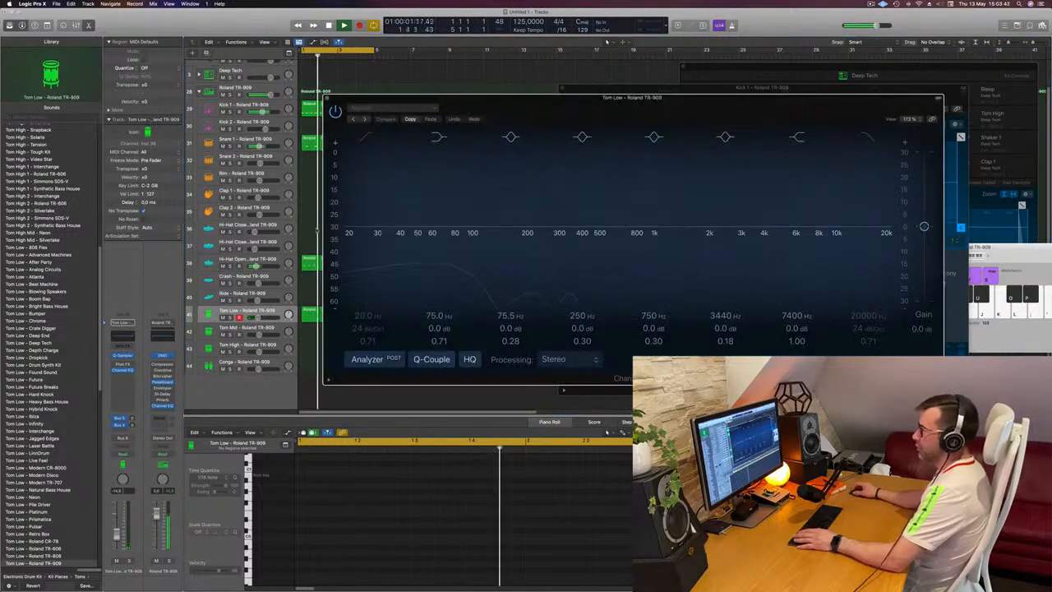
key("space")
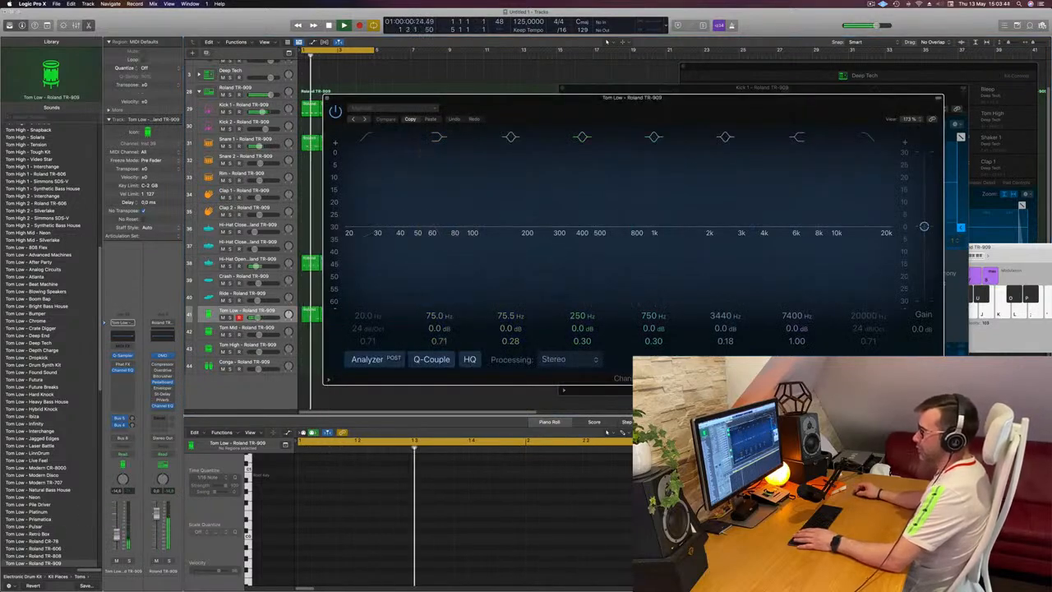
left_click(132, 490)
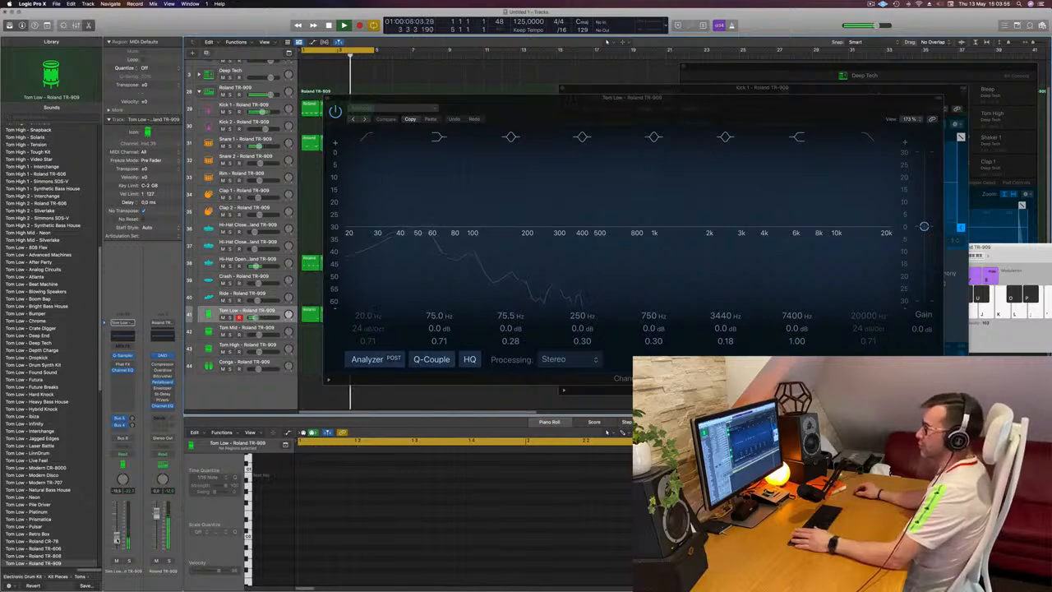
left_click_drag(522, 98, 469, 188)
left_click(274, 190)
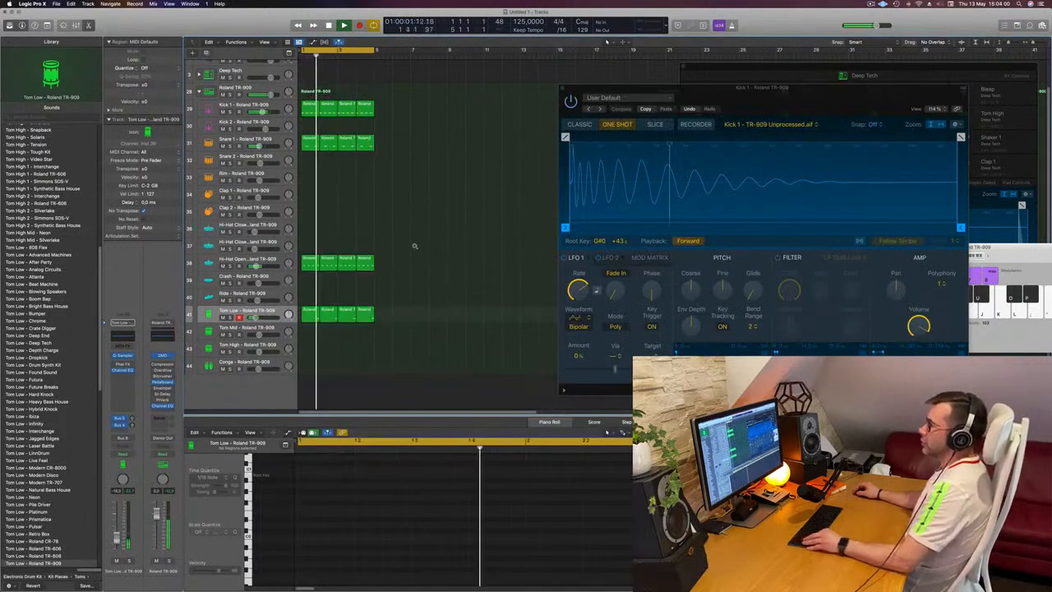
Copy the first one-bar Hi-Hat Open region to the Conga track and transpose all its notes down an octave
scroll(414, 245, "down", 2)
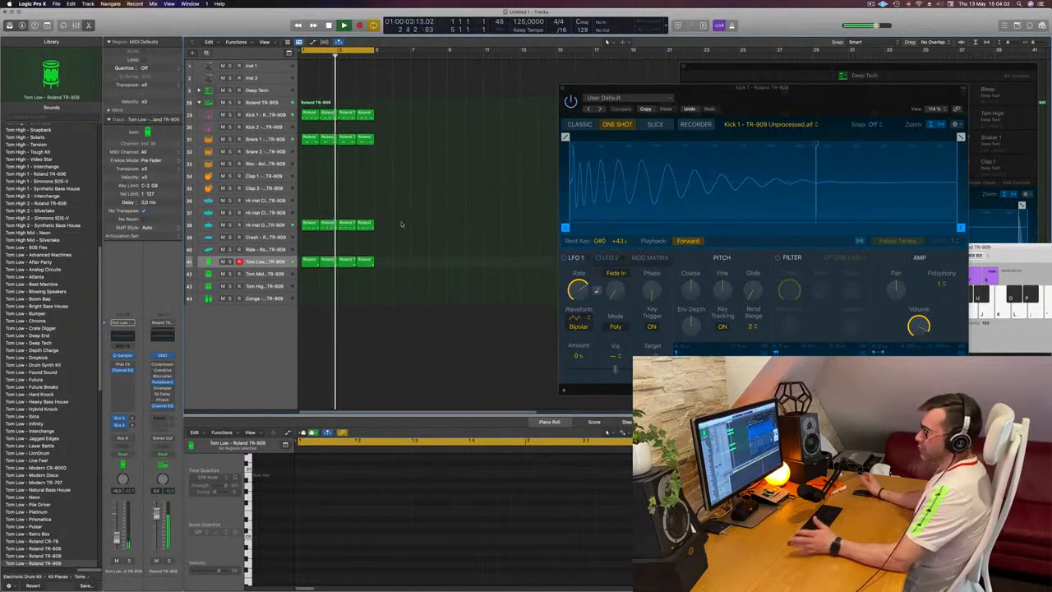
left_click_drag(312, 226, 312, 307)
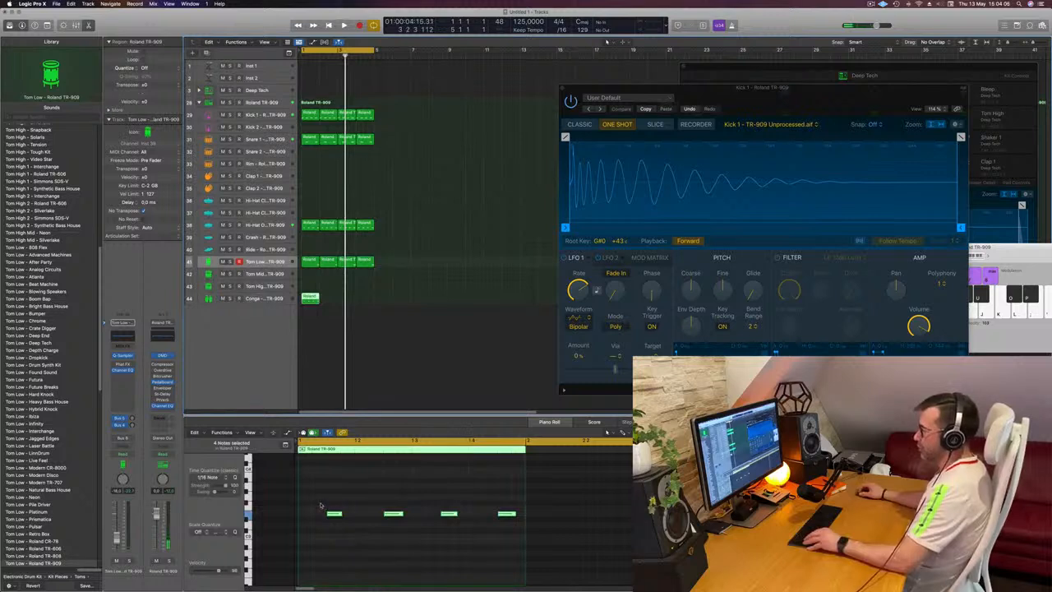
left_click_drag(320, 505, 536, 539)
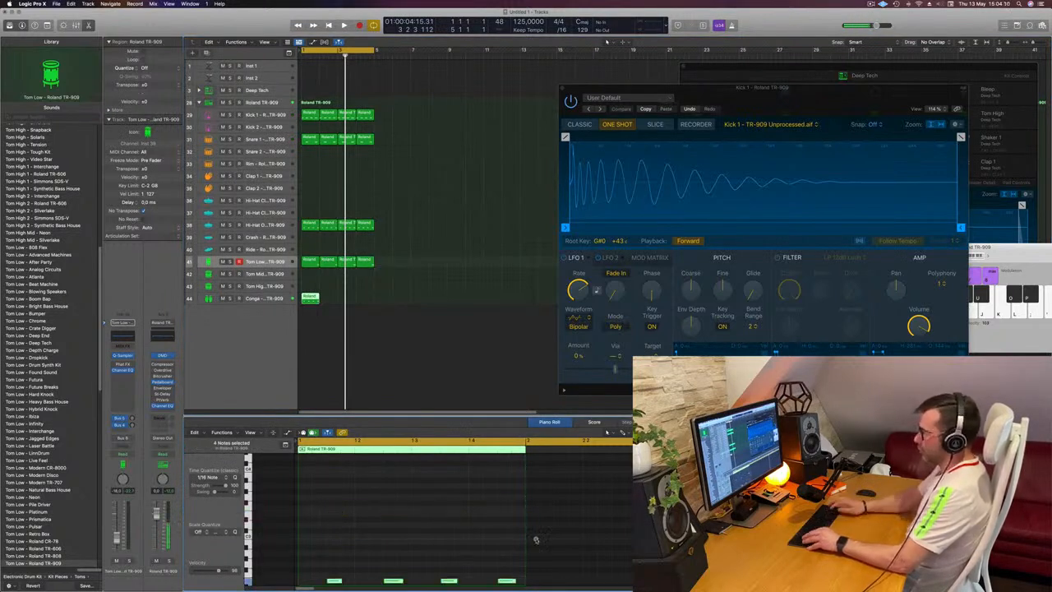
scroll(535, 540, "down", 5)
key("space")
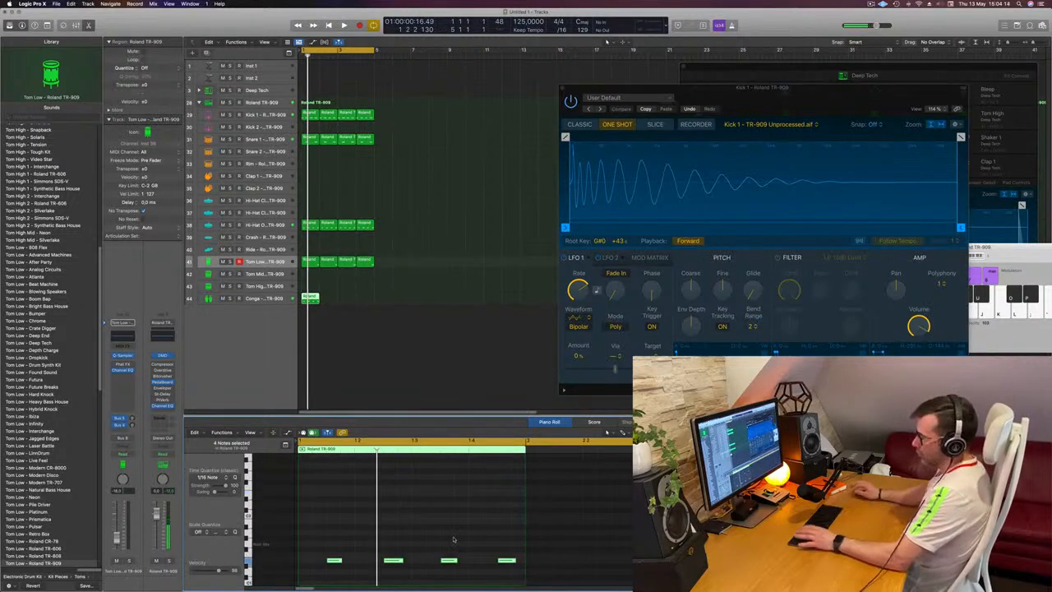
scroll(453, 539, "down", 4)
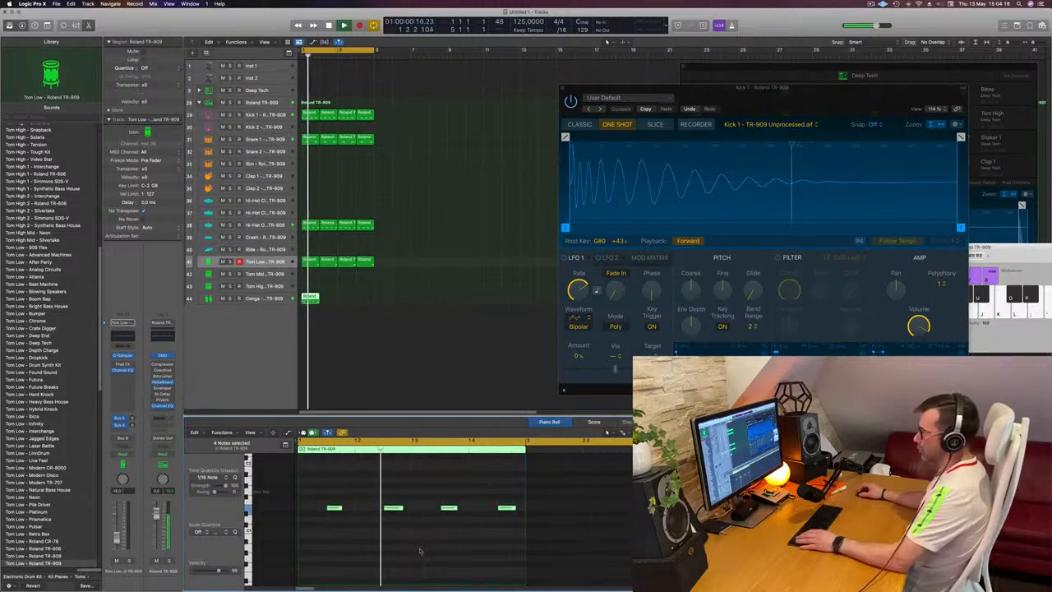
Shift the second and fourth conga notes one sixteenth earlier while the loop plays
scroll(420, 550, "up", 3)
left_click(394, 536)
key("alt+Left")
key("alt+Left")
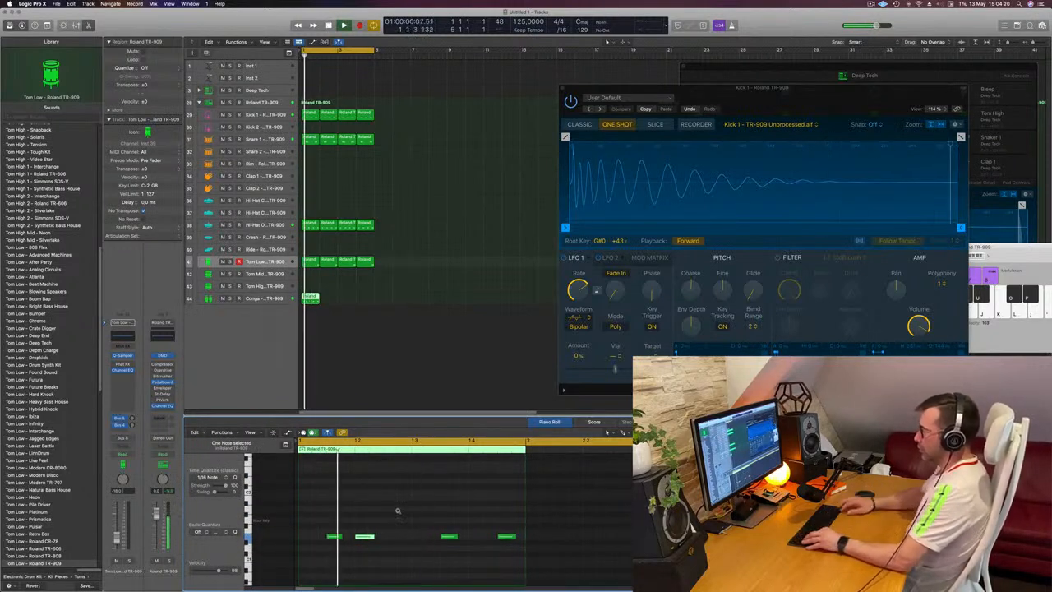
key("alt+Right")
scroll(398, 512, "left", 2)
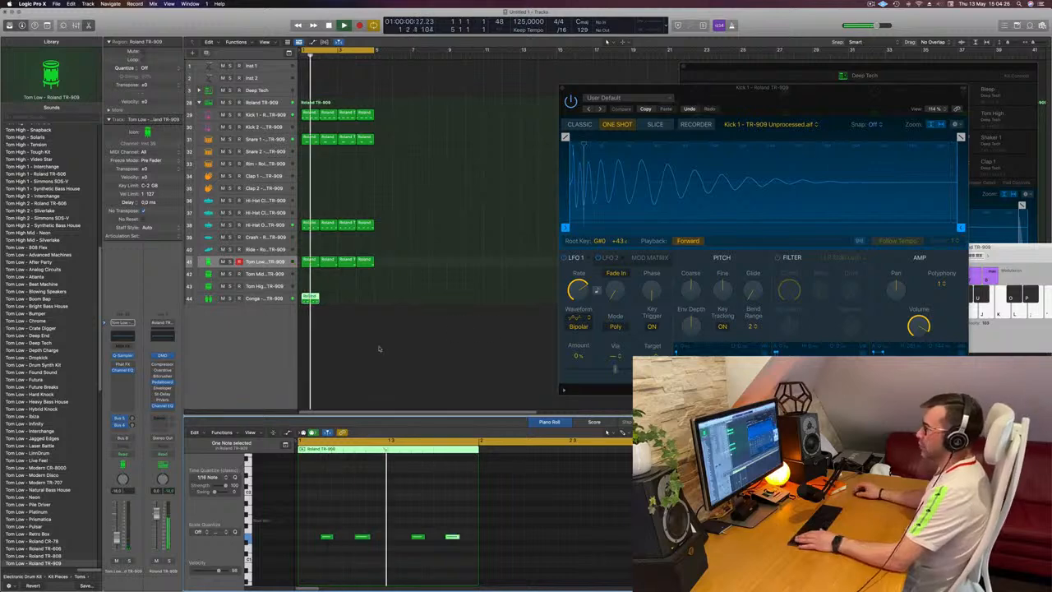
Stop playback and repeat the one-bar Conga region three times to fill the four-bar loop
left_click(282, 298)
key("space")
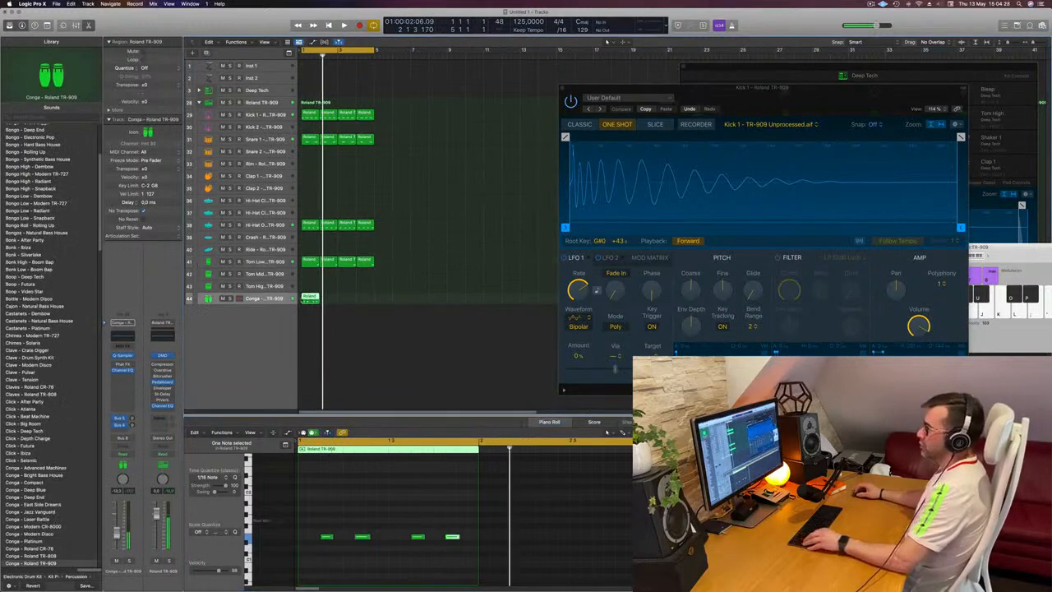
left_click_drag(373, 295, 314, 301)
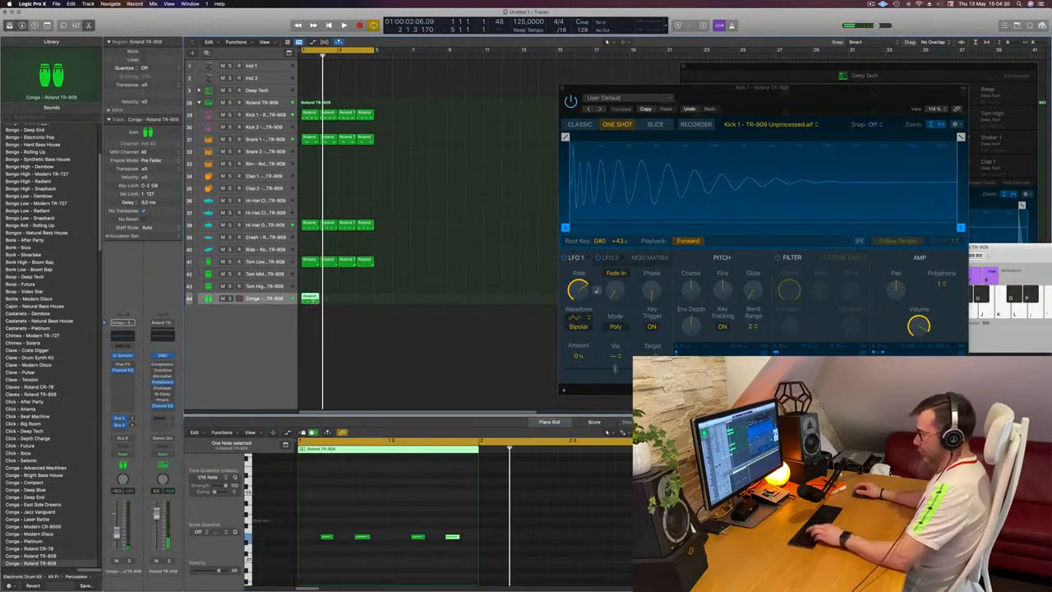
key("super+r")
key("super+r")
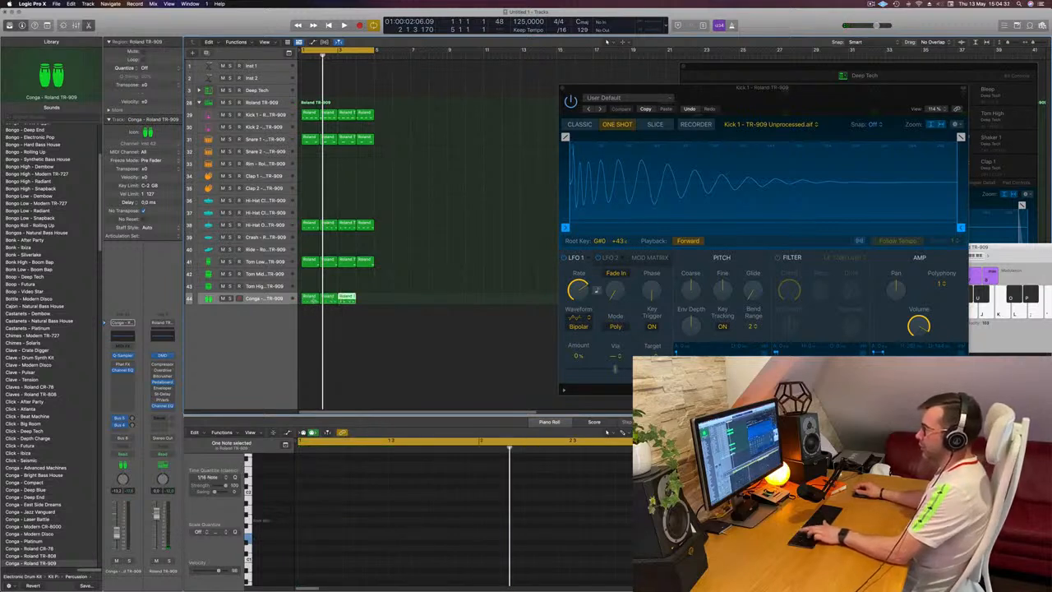
left_click(276, 301)
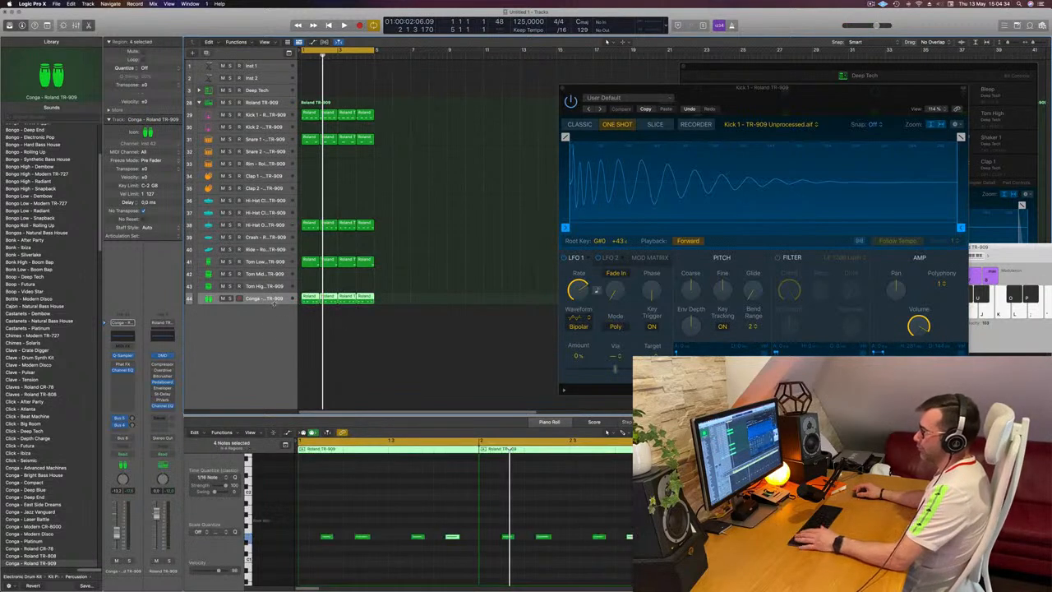
Enlarge the Conga track's height and audition its pattern within the four-bar loop
left_click_drag(273, 303, 272, 344)
left_click(417, 264)
key("space")
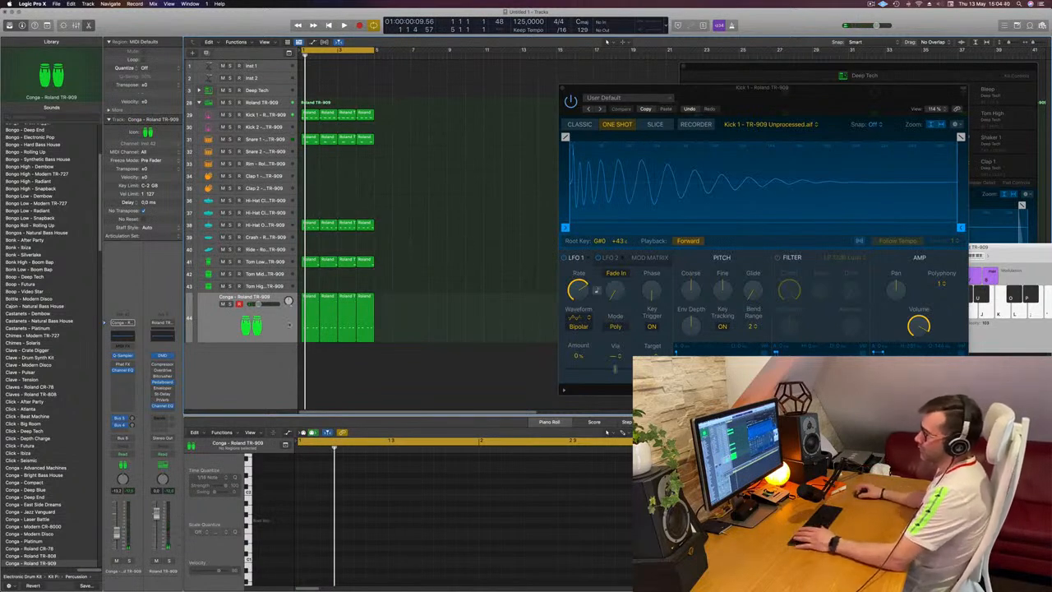
left_click(280, 330)
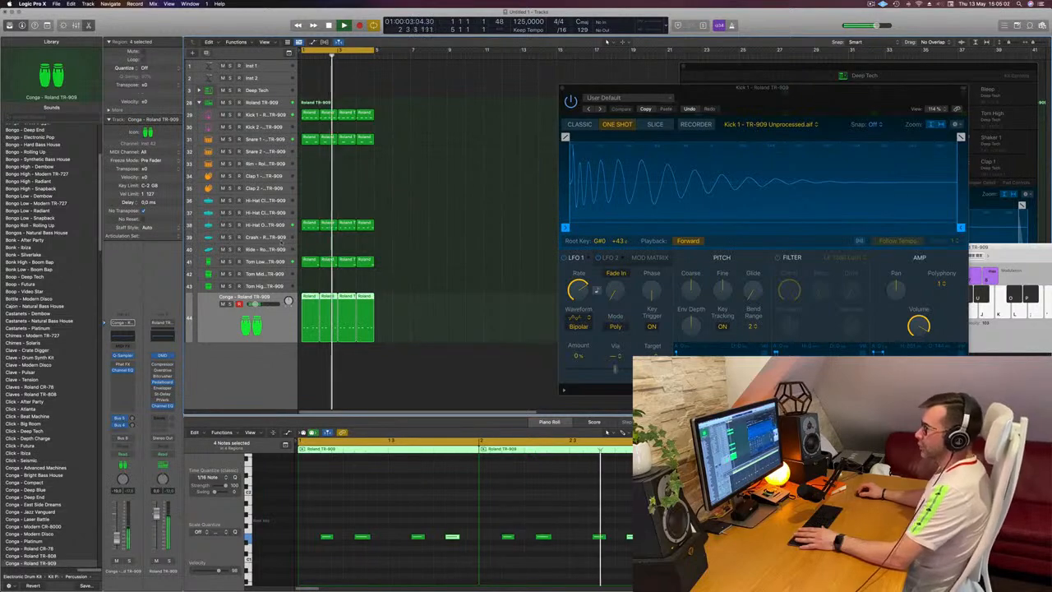
Insert a Compressor on the Tom Low track after its Channel EQ
left_click(277, 261)
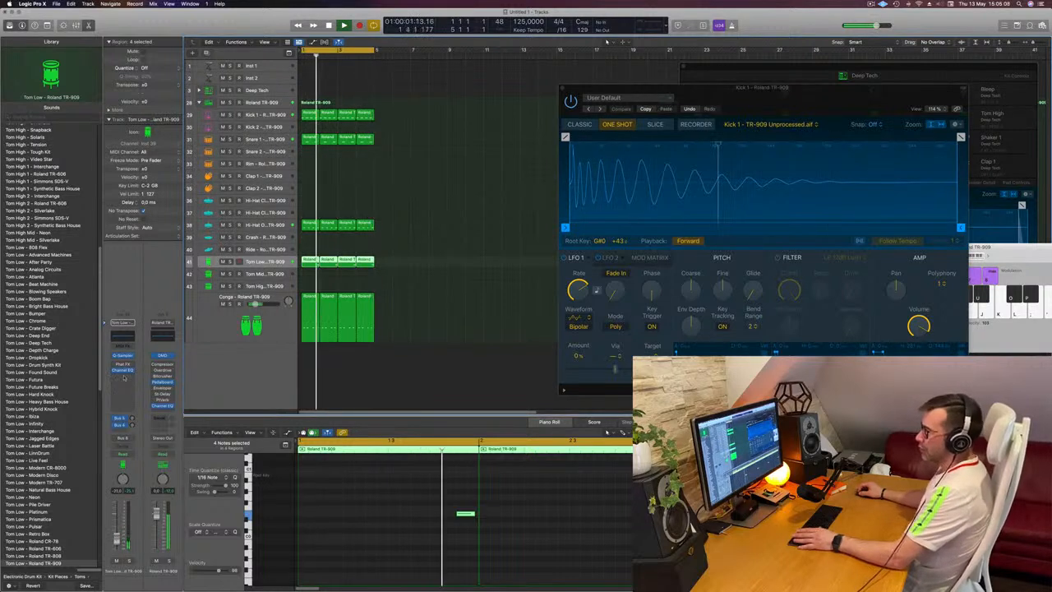
left_click(129, 376)
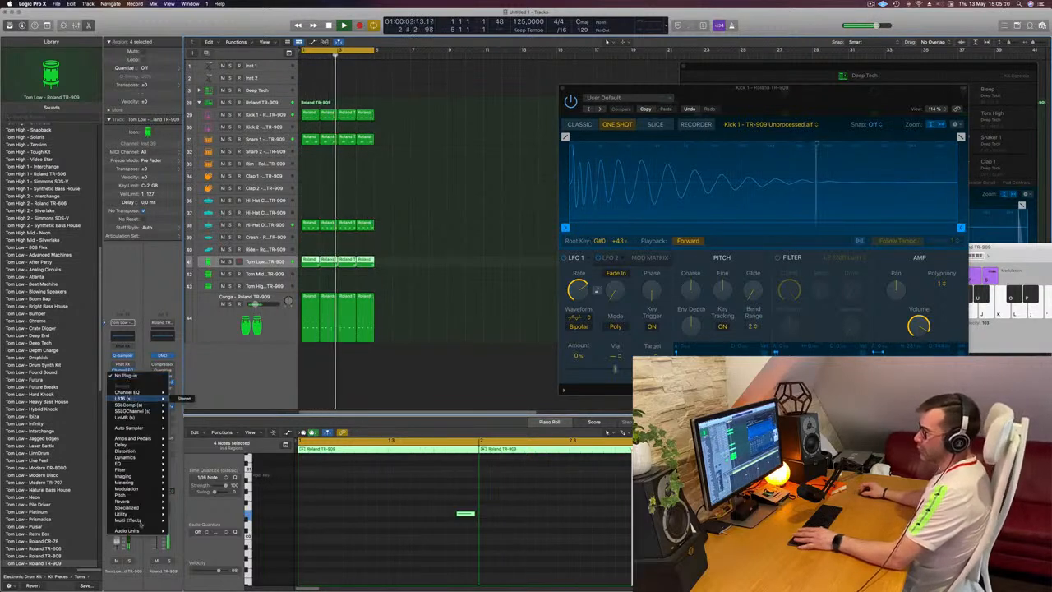
mouse_move(148, 457)
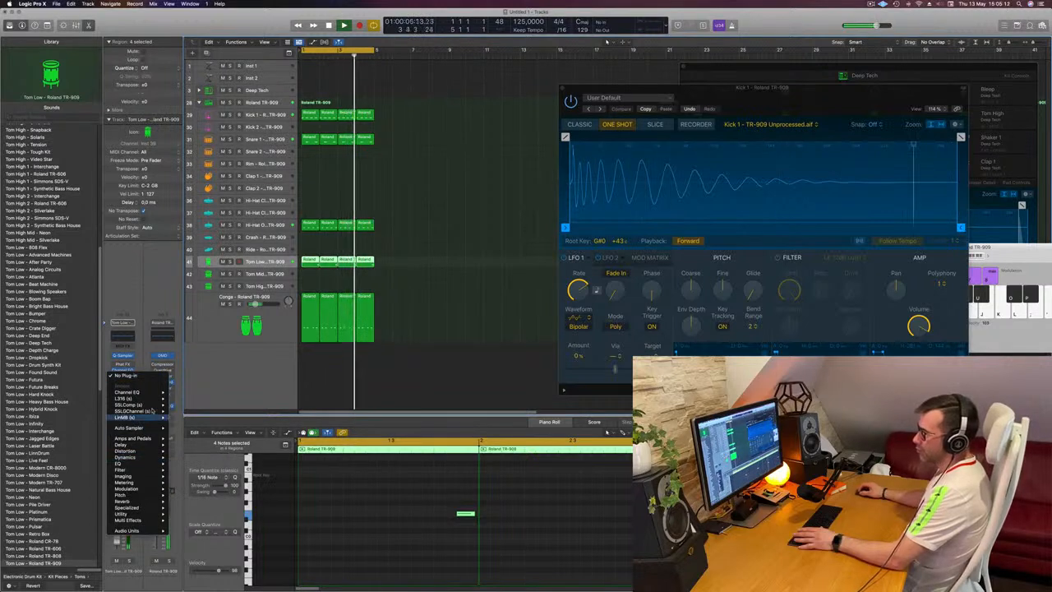
mouse_move(152, 403)
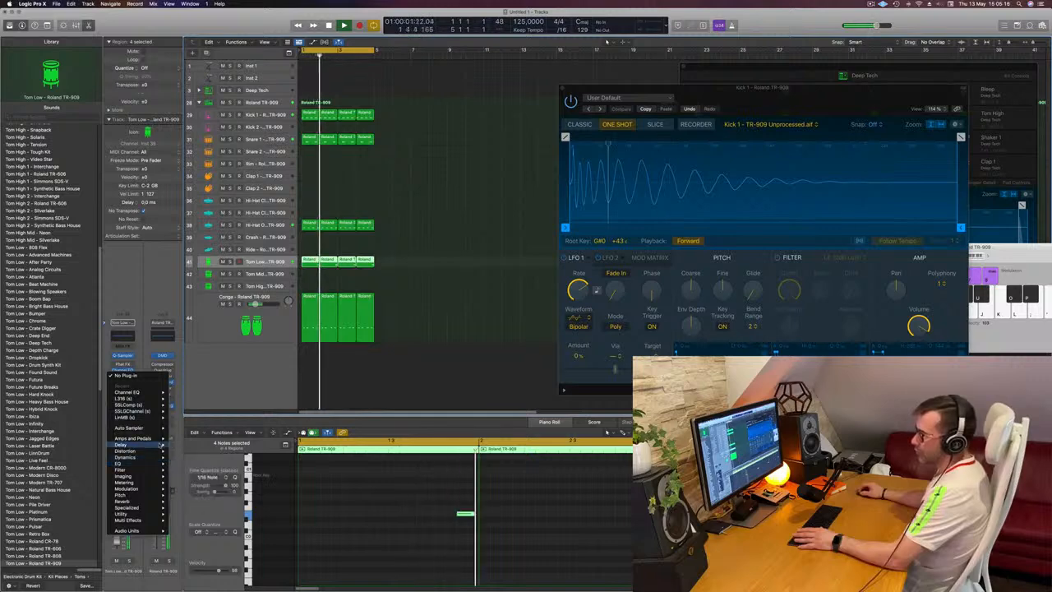
mouse_move(162, 458)
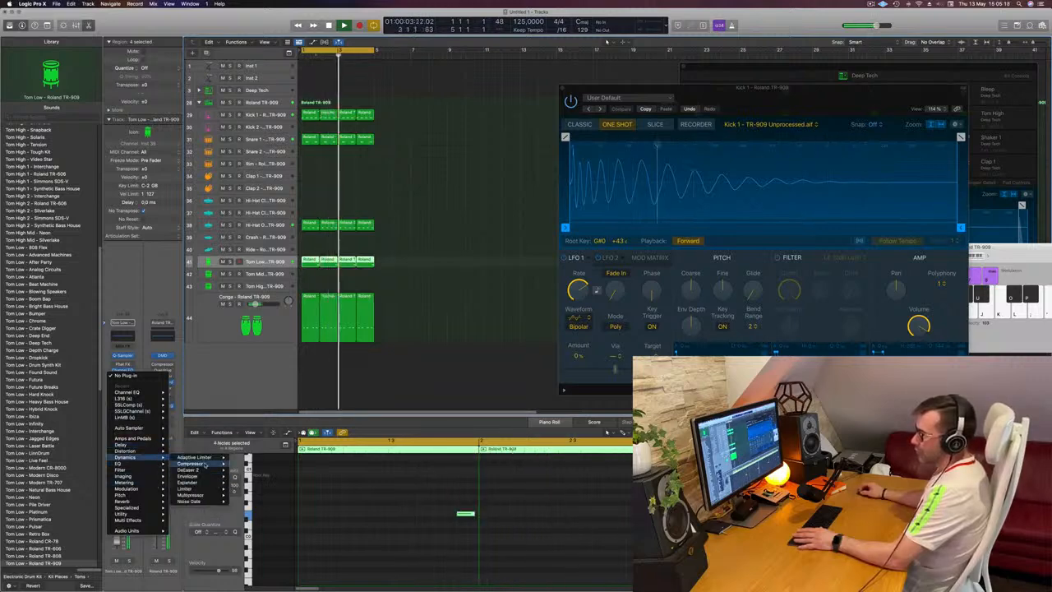
left_click(245, 464)
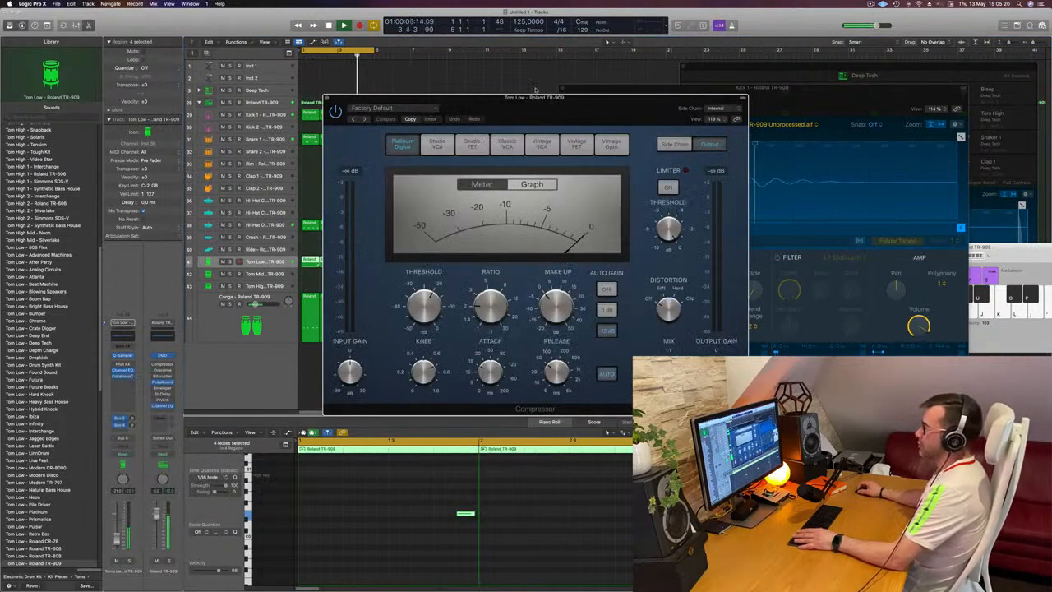
Switch the Tom Low Compressor to the Classic VCA model, close it and deselect the regions
left_click_drag(559, 104, 653, 130)
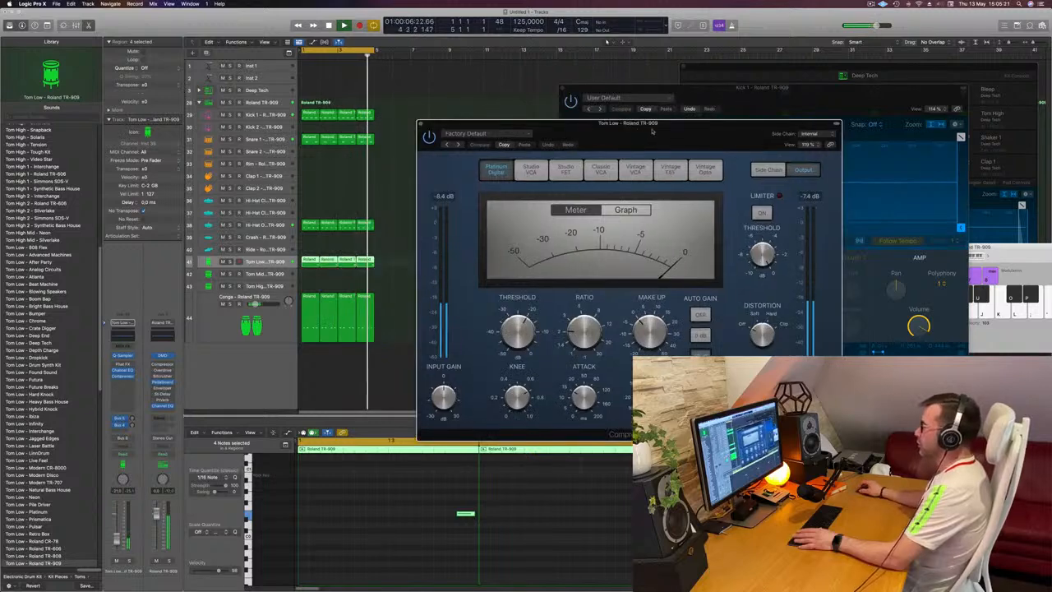
left_click(634, 169)
left_click(600, 170)
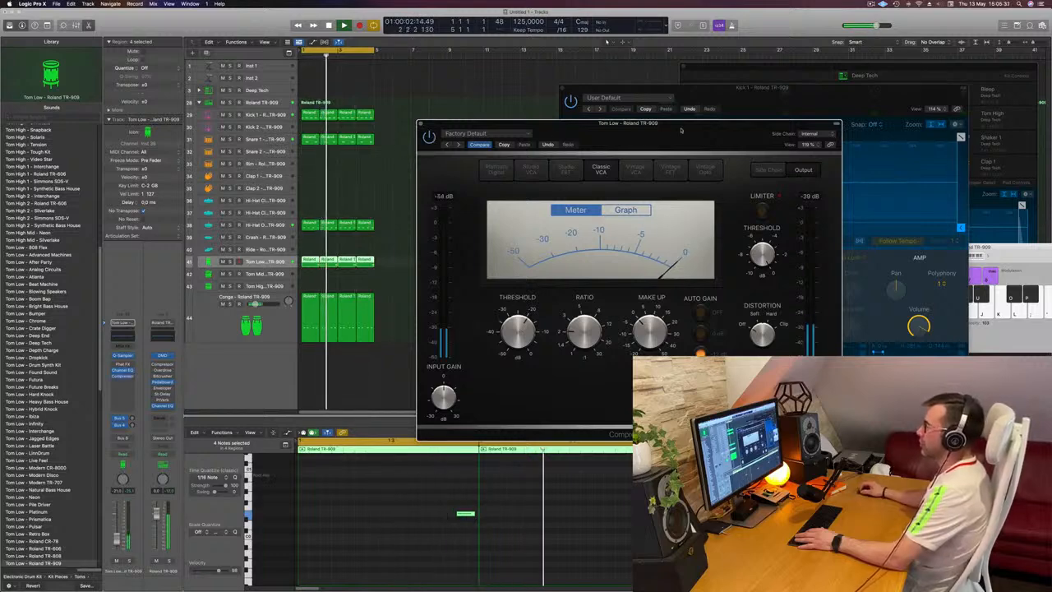
left_click_drag(680, 130, 648, 131)
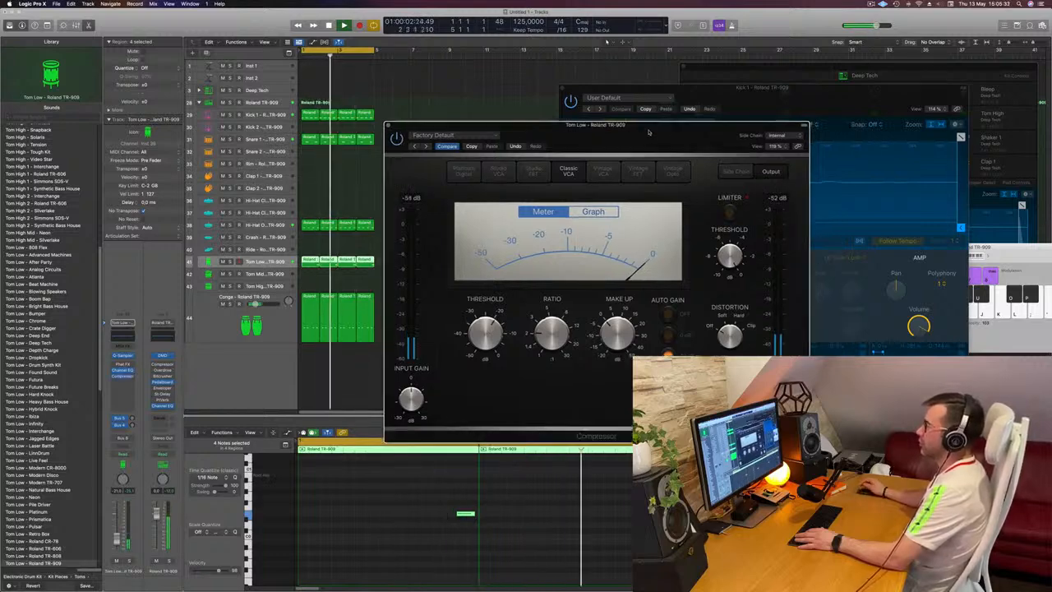
left_click(388, 125)
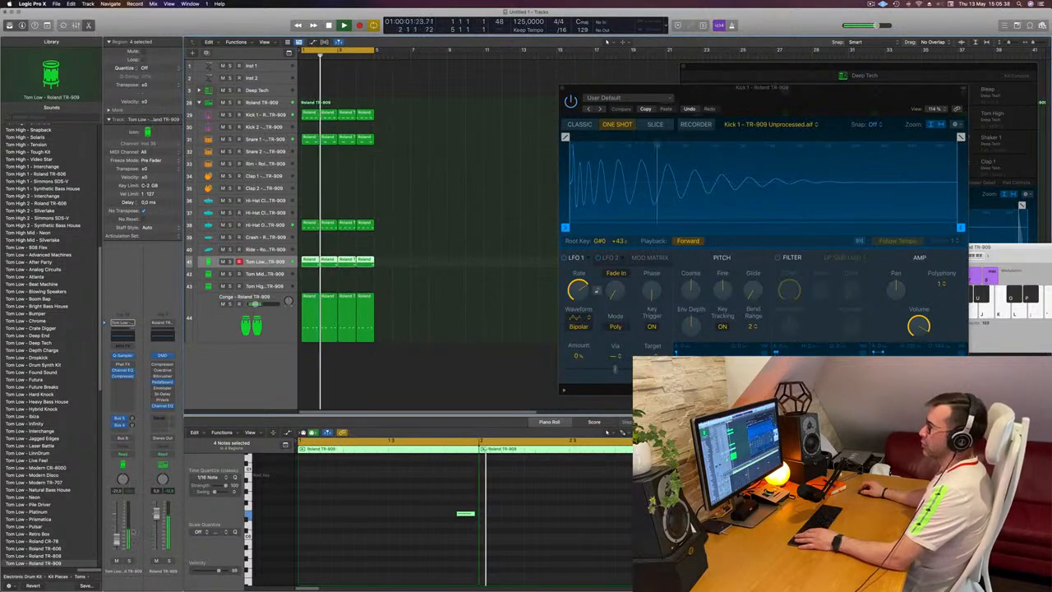
left_click(375, 167)
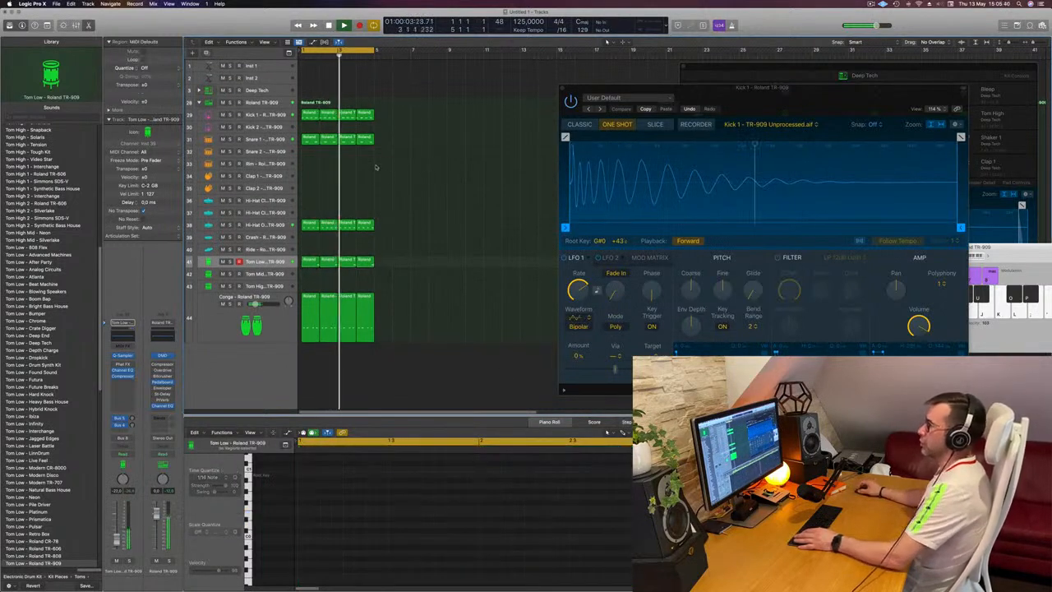
Copy the first one-bar Snare 1 region to Clap 1 and delete all its notes except the first
left_click(308, 141)
left_click_drag(308, 141, 309, 179)
left_click_drag(339, 503, 496, 545)
key("Delete")
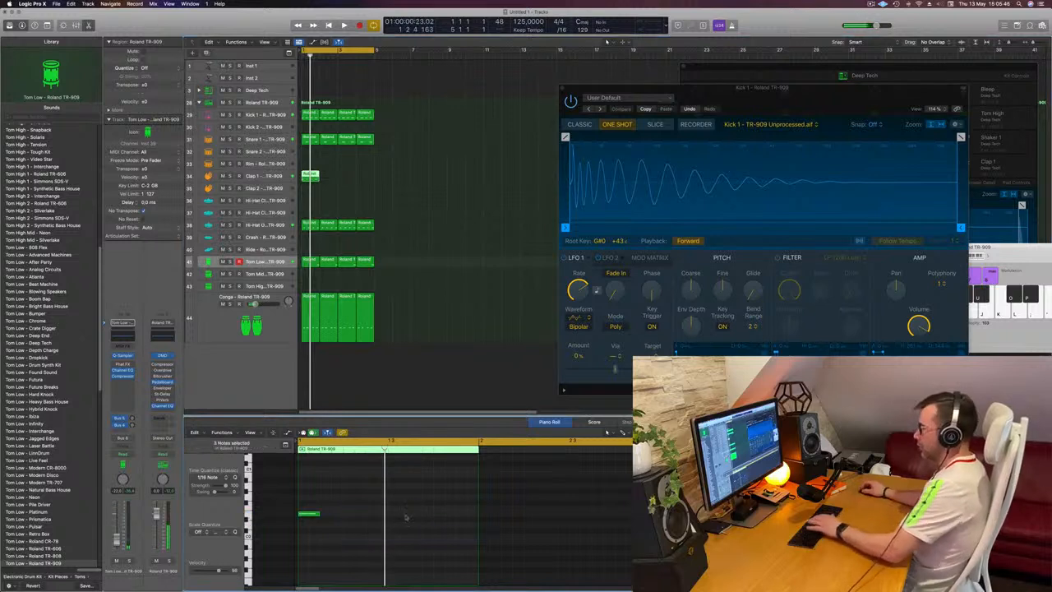
Transpose the remaining clap note up an octave and move its region to Clap 2, undoing the extra note edit
left_click_drag(380, 486, 294, 539)
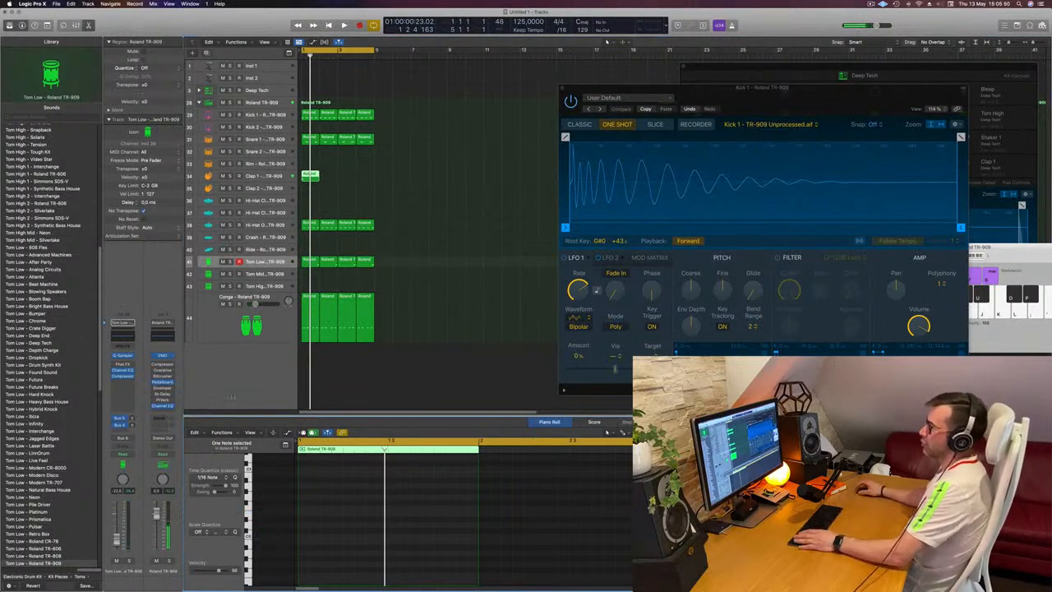
left_click_drag(313, 176, 355, 188)
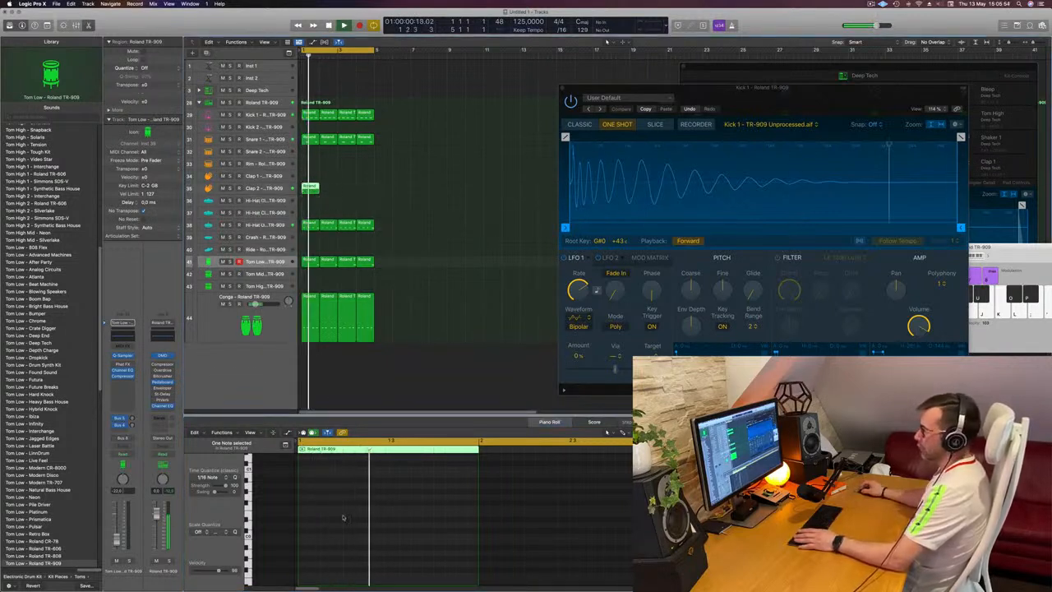
scroll(343, 517, "up", 5)
left_click_drag(345, 481, 295, 509)
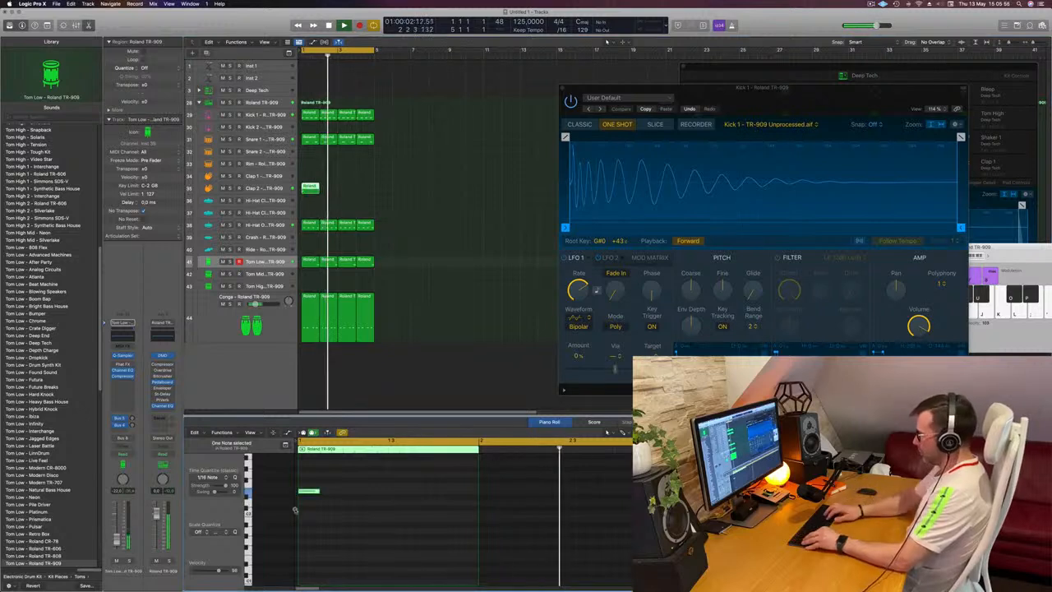
key("Delete")
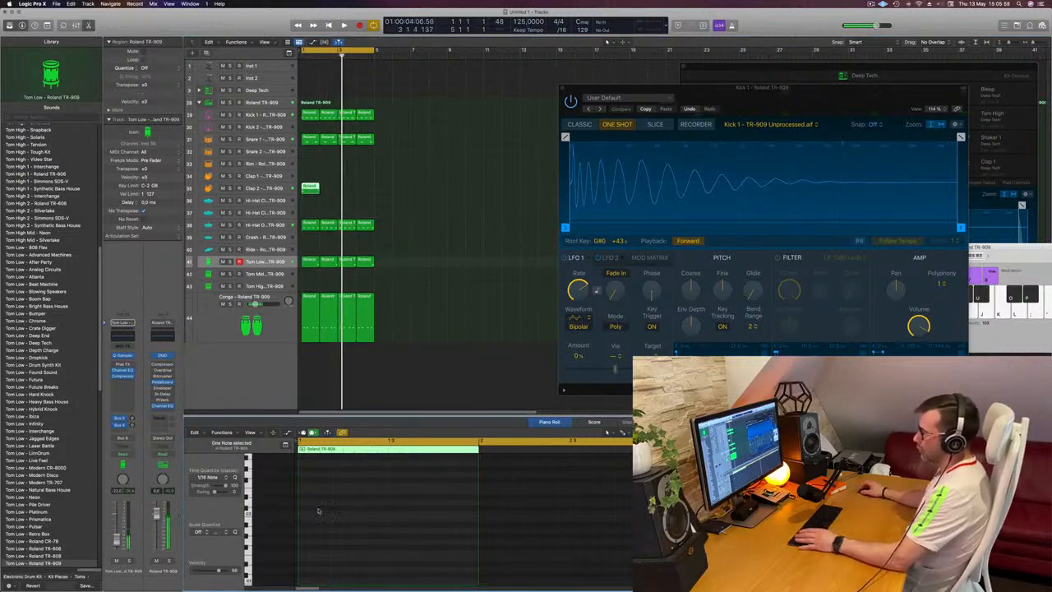
key("super+z")
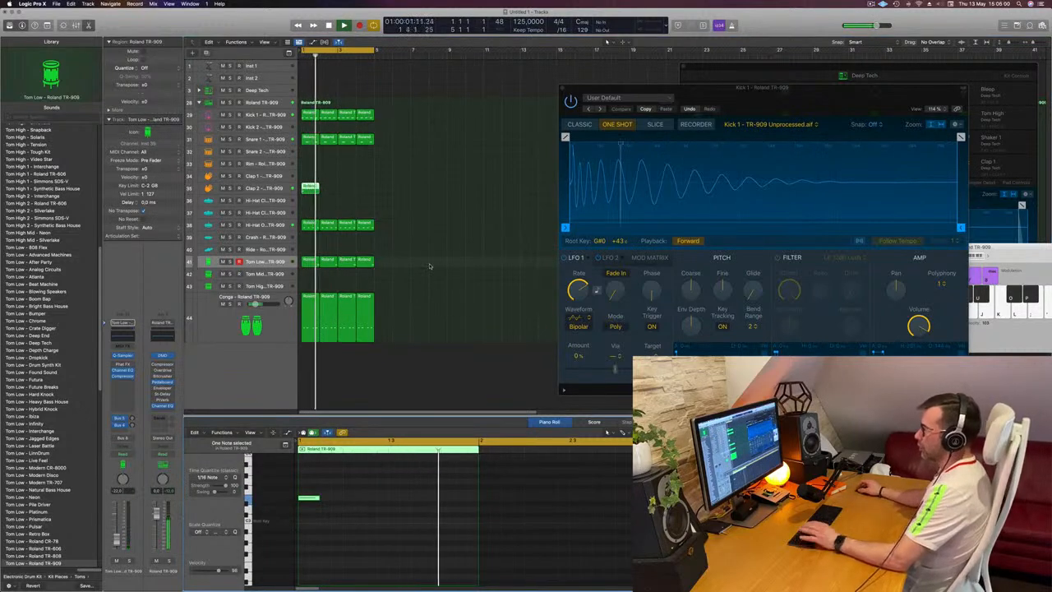
Rework the Clap 2 region into two short notes on the bar's fourteenth and sixteenth sixteenths and audition it
key("space")
key("space")
key("space")
left_click_drag(294, 506, 472, 499)
key("space")
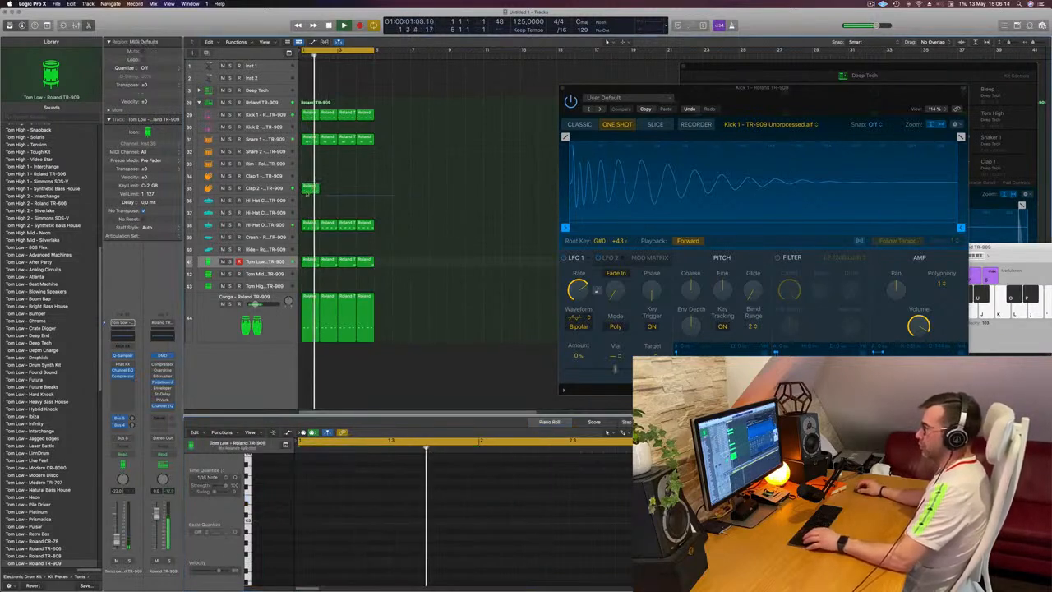
Repeat the one-bar Clap 2 region three times to fill the four-bar loop
key("super+r")
key("super+r")
key("super+r")
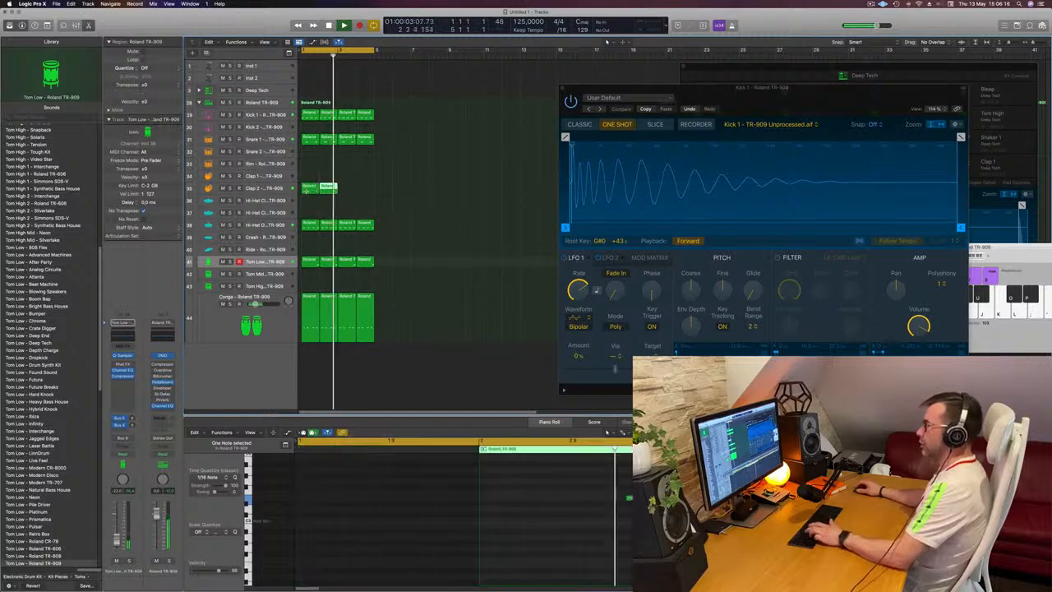
Raise the Clap 2 track's Bus 4 delay send during playback and deselect its regions
left_click(268, 189)
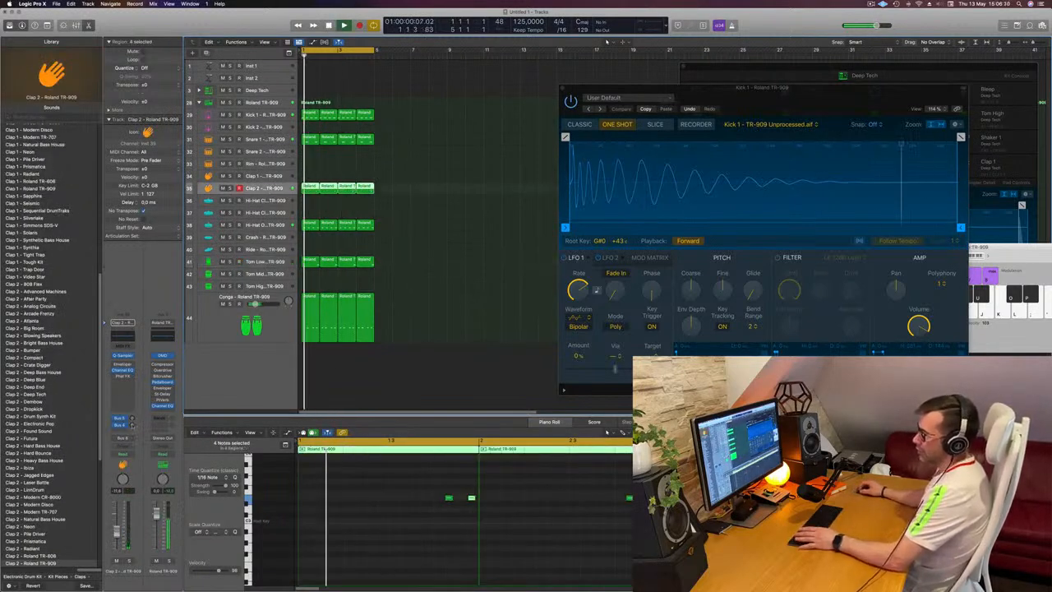
left_click_drag(132, 427, 133, 425)
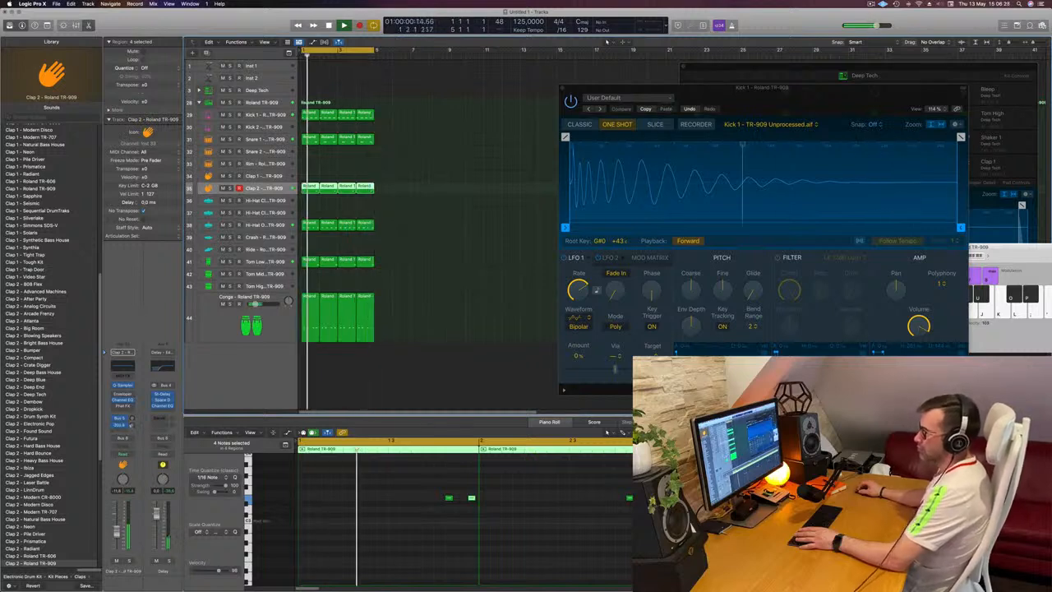
left_click(525, 326)
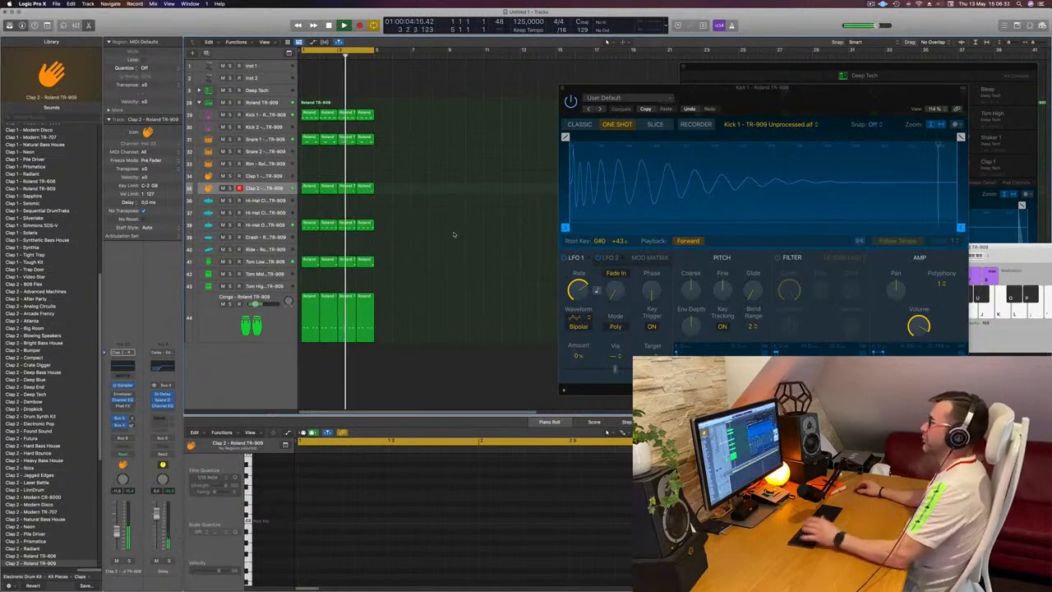
Copy the first Kick 1 region onto the first closed hi-hat track and shorten its four notes
key("space")
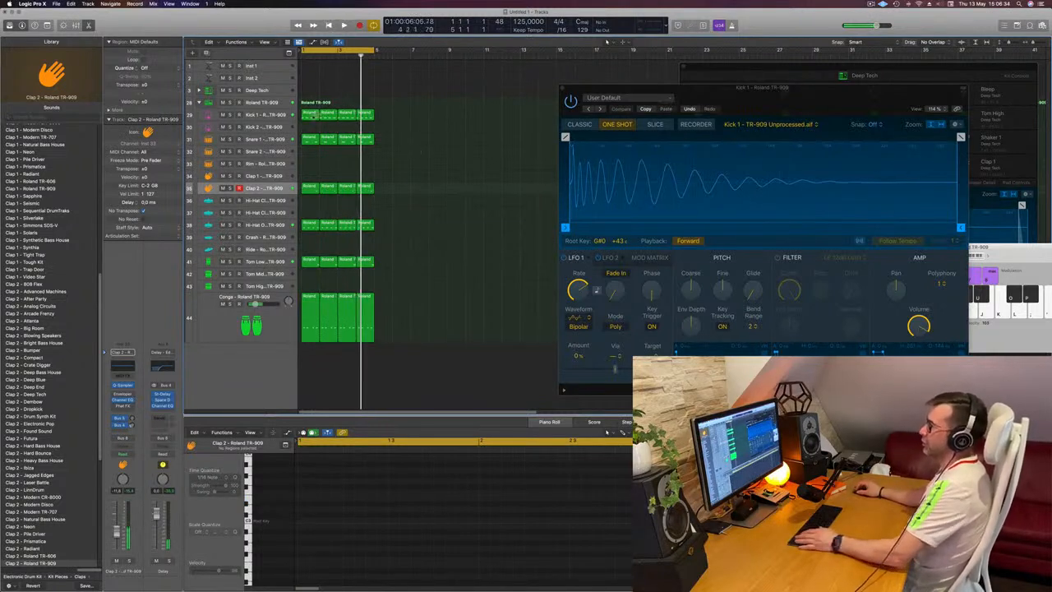
left_click(310, 113)
left_click_drag(311, 118, 311, 200)
left_click_drag(303, 491, 450, 553)
left_click_drag(450, 515, 438, 515)
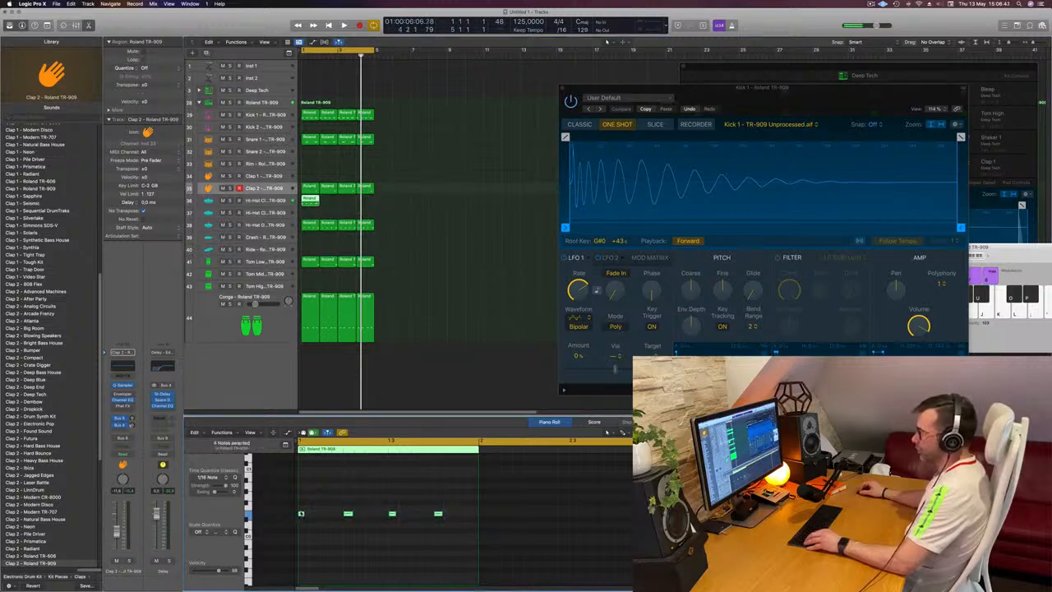
Copy the four closed hi-hat notes onto the remaining sixteenths to fill the bar with sixteen notes
left_click_drag(302, 514, 335, 516)
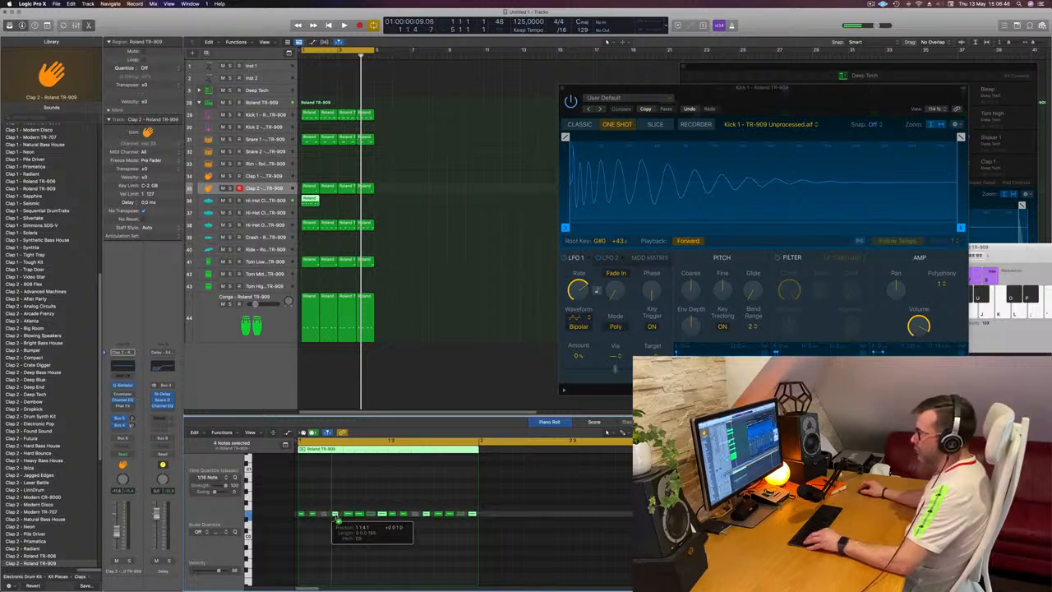
left_click(339, 543)
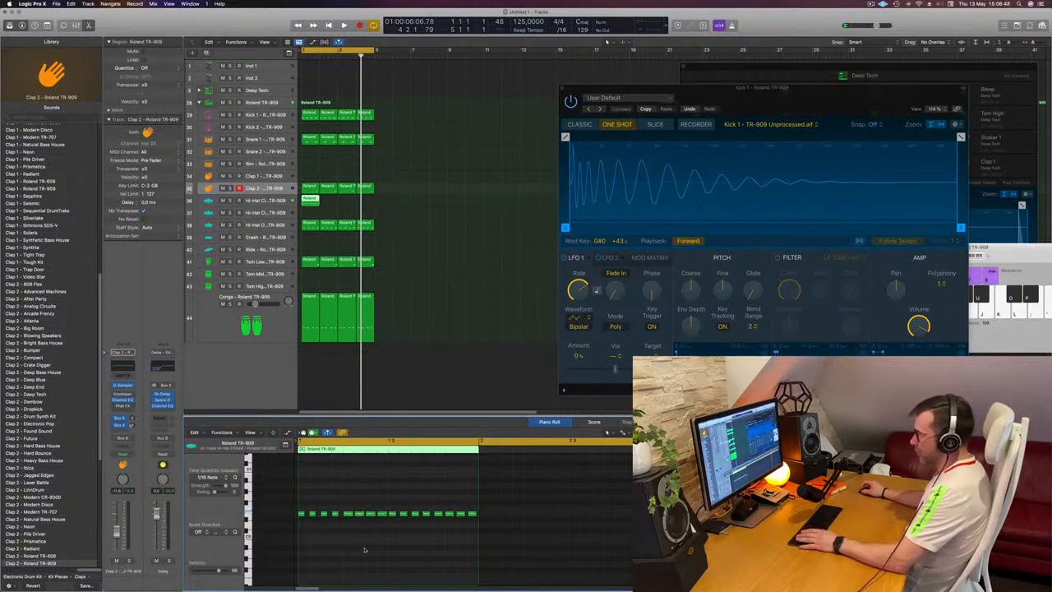
left_click_drag(302, 503, 487, 537)
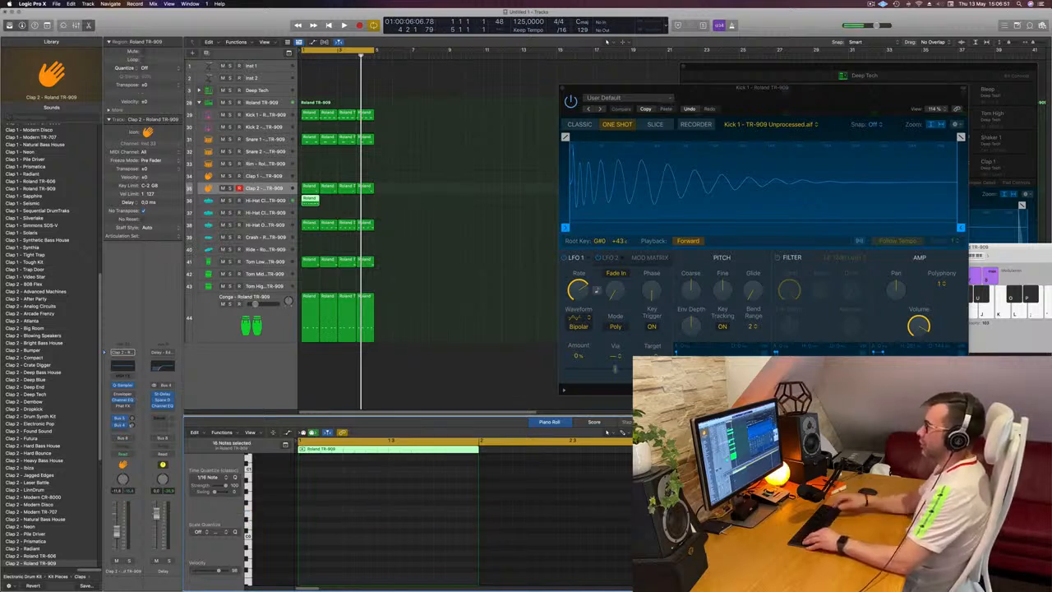
Repeat the one-bar closed hi-hat region across all four bars during playback and select its track
key("space")
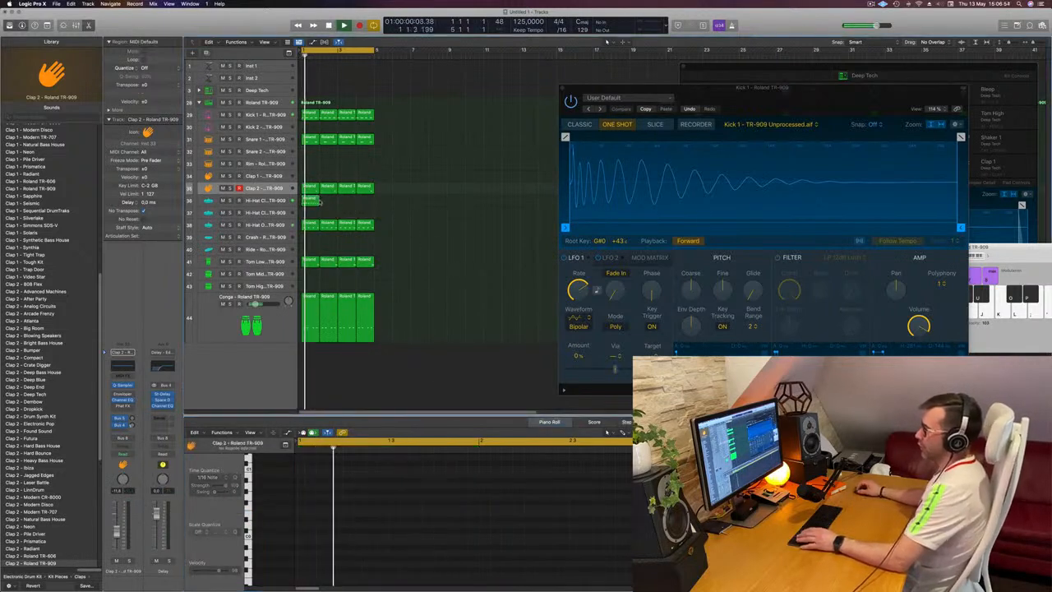
left_click_drag(308, 200, 352, 204)
left_click(268, 201)
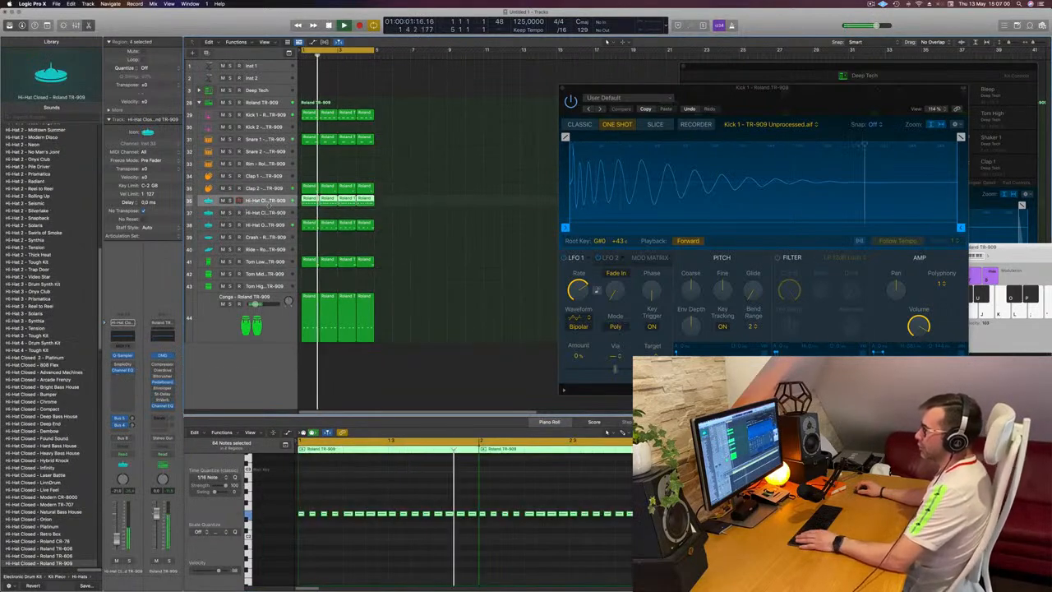
left_click(370, 540)
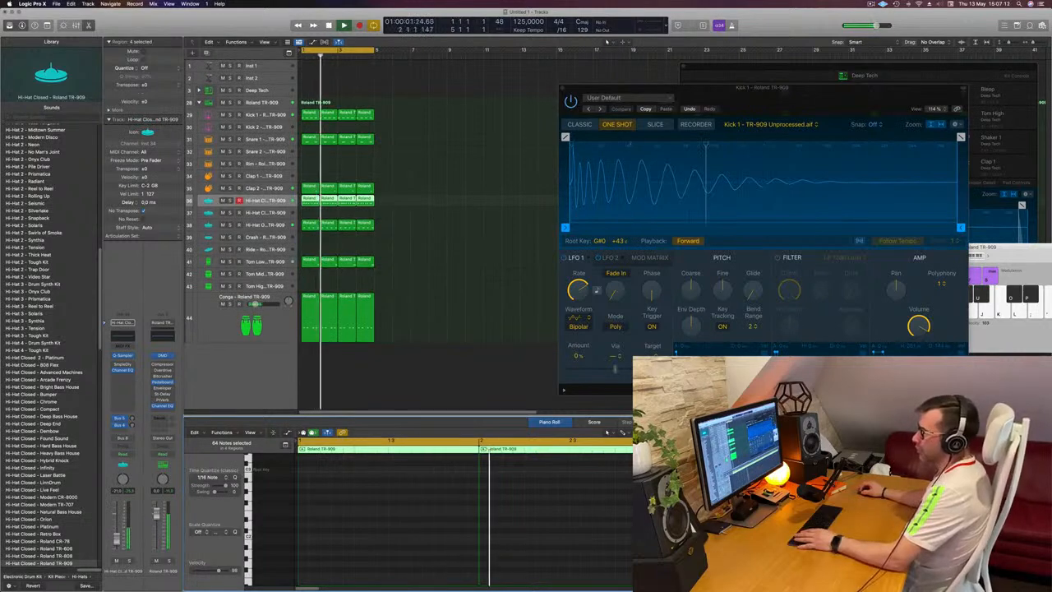
Enable a 24 dB/Oct low cut at 300 Hz in the closed hi-hat's Channel EQ
left_click(122, 334)
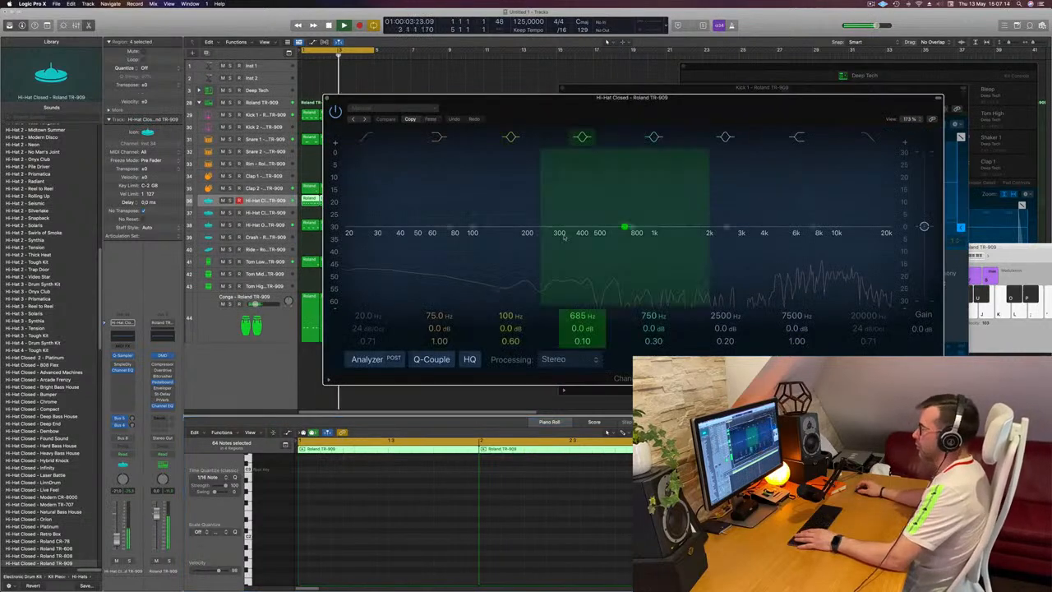
left_click(368, 137)
left_click_drag(367, 190, 656, 198)
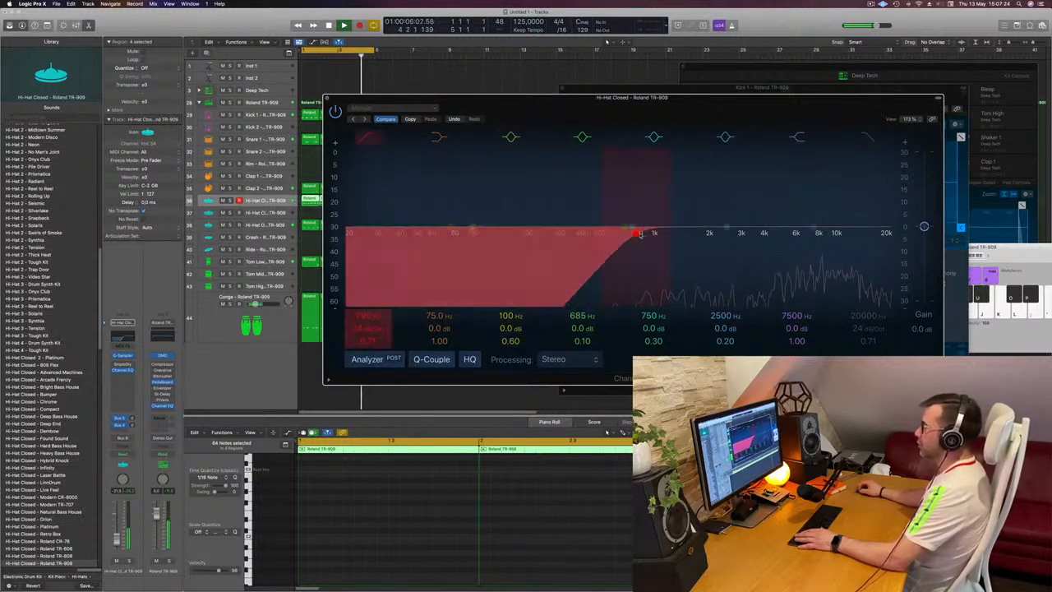
left_click_drag(637, 234, 562, 236)
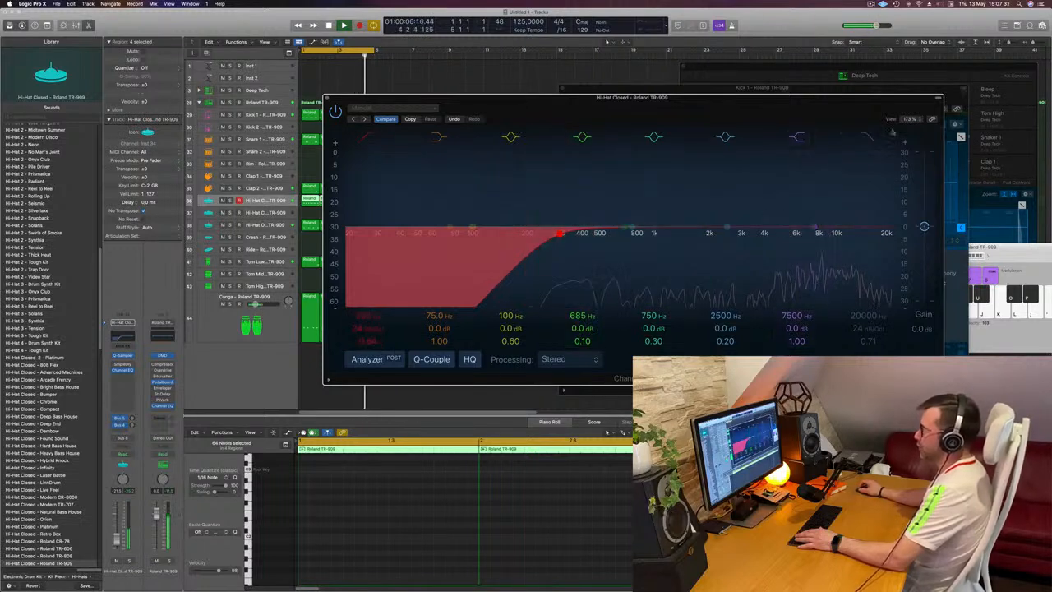
Compare the closed hi-hat with its EQ bypassed and active, moving the EQ window clear of the arrangement
left_click(336, 112)
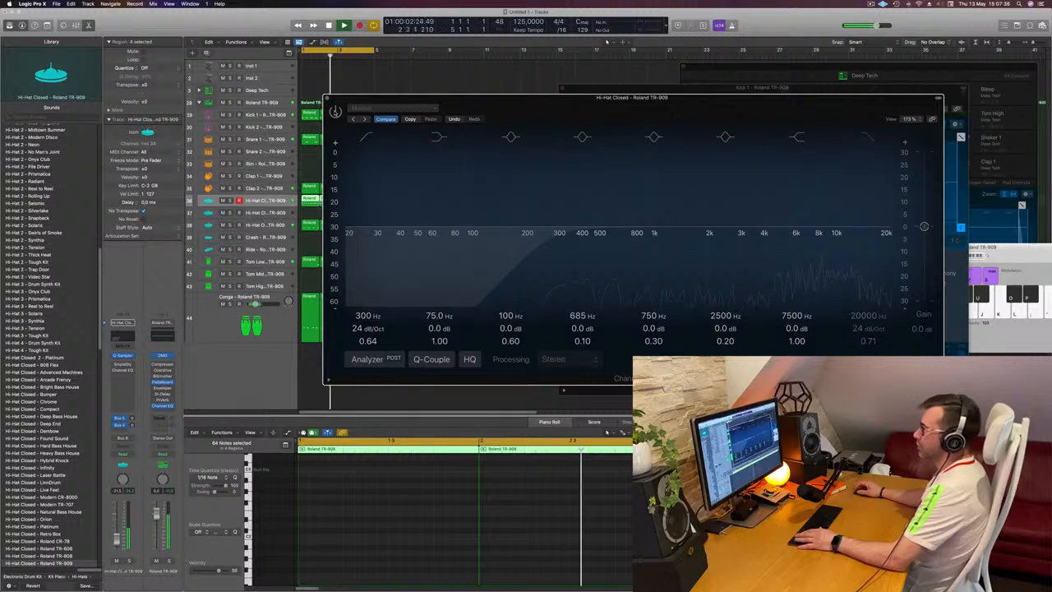
left_click(335, 112)
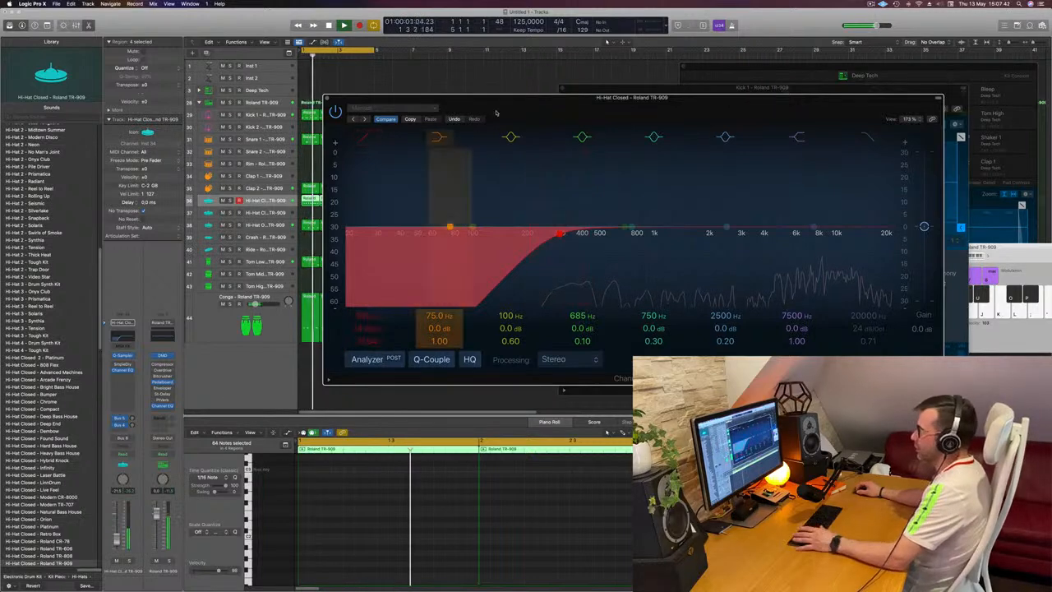
left_click_drag(495, 108, 509, 112)
left_click_drag(586, 112, 833, 129)
left_click(496, 203)
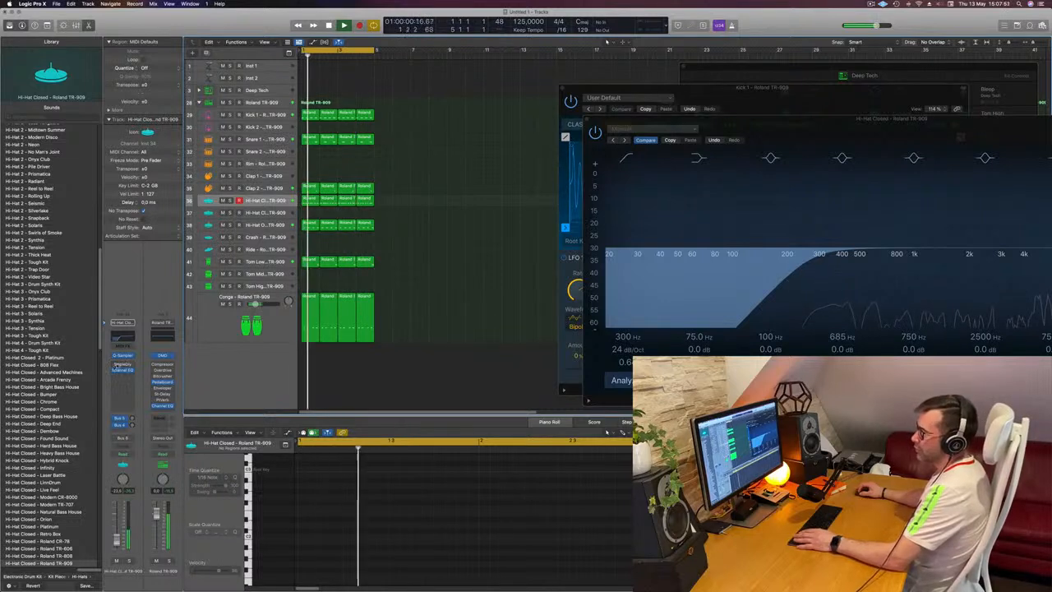
Enable Sample Delay on the closed hi-hat, set its right delay to 5 ms and audition the stereo effect
left_click(121, 364)
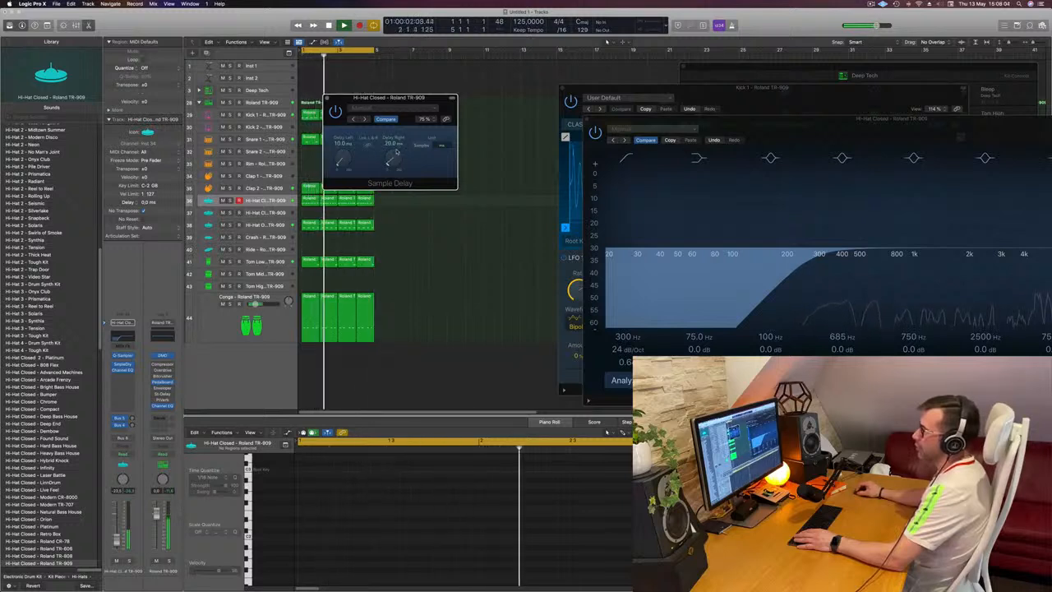
left_click_drag(383, 139, 392, 159)
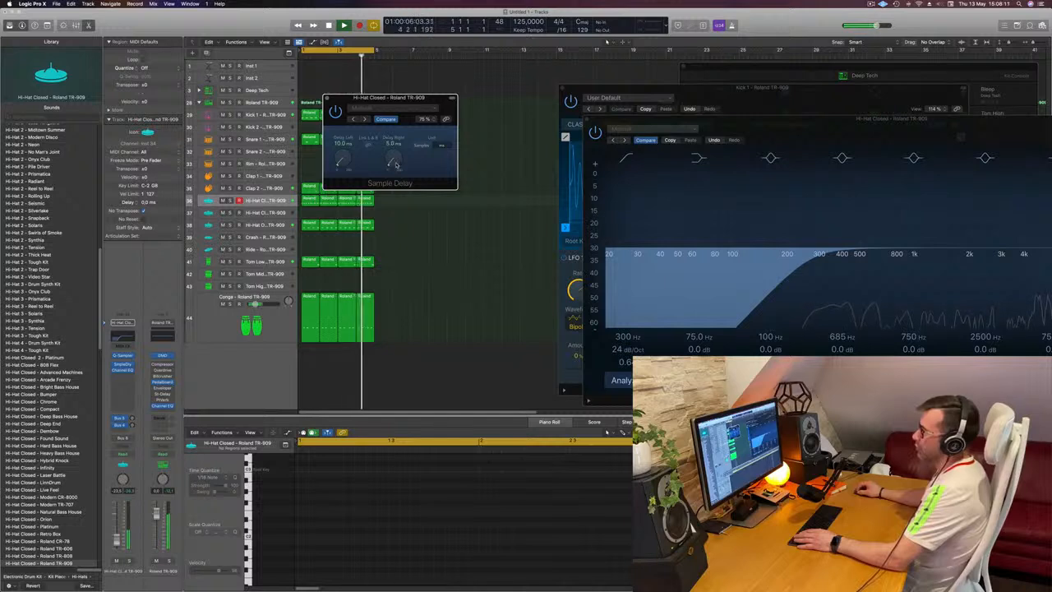
left_click_drag(389, 97, 461, 158)
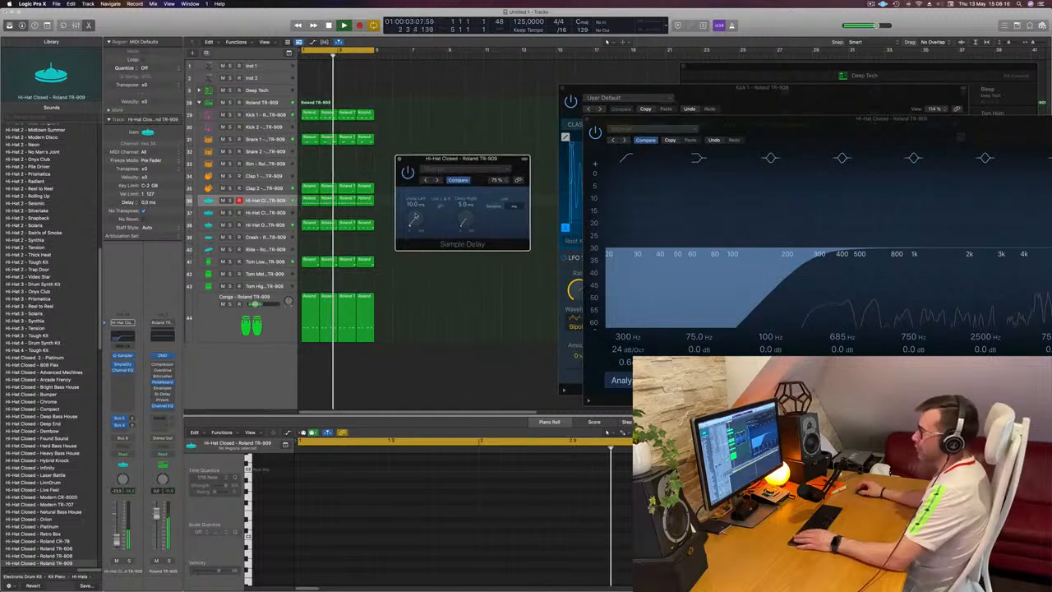
key("space")
key("space")
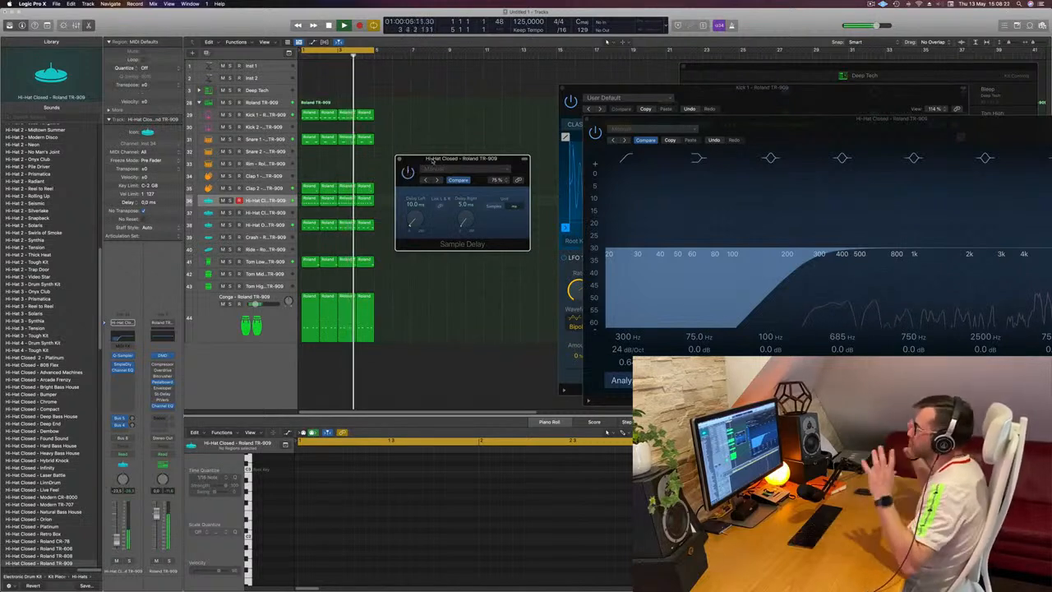
left_click_drag(433, 161, 419, 161)
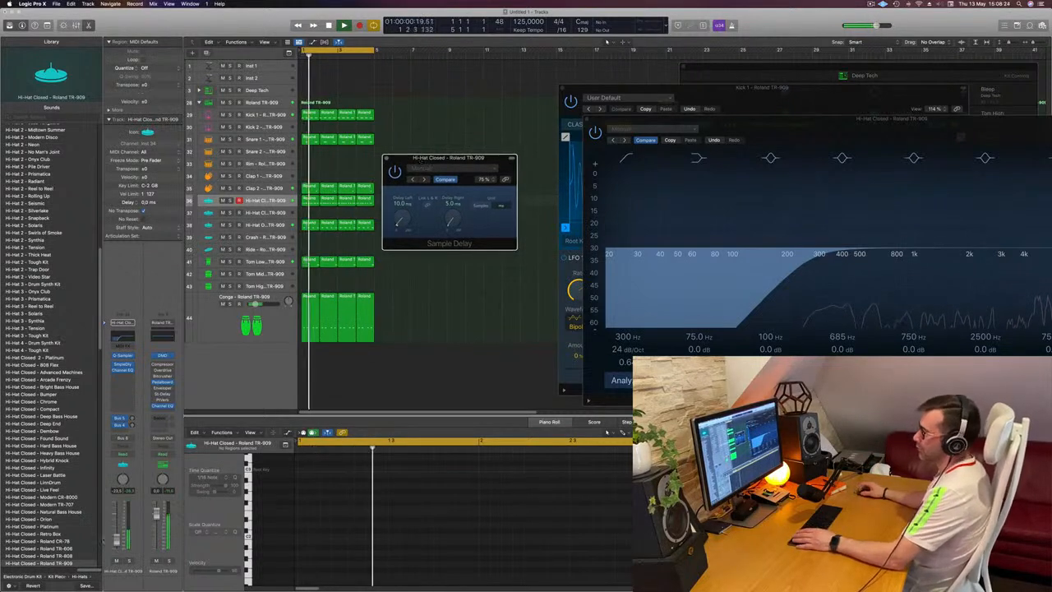
Fine-tune the closed hi-hat track's volume and close its Sample Delay window
left_click_drag(117, 546, 117, 541)
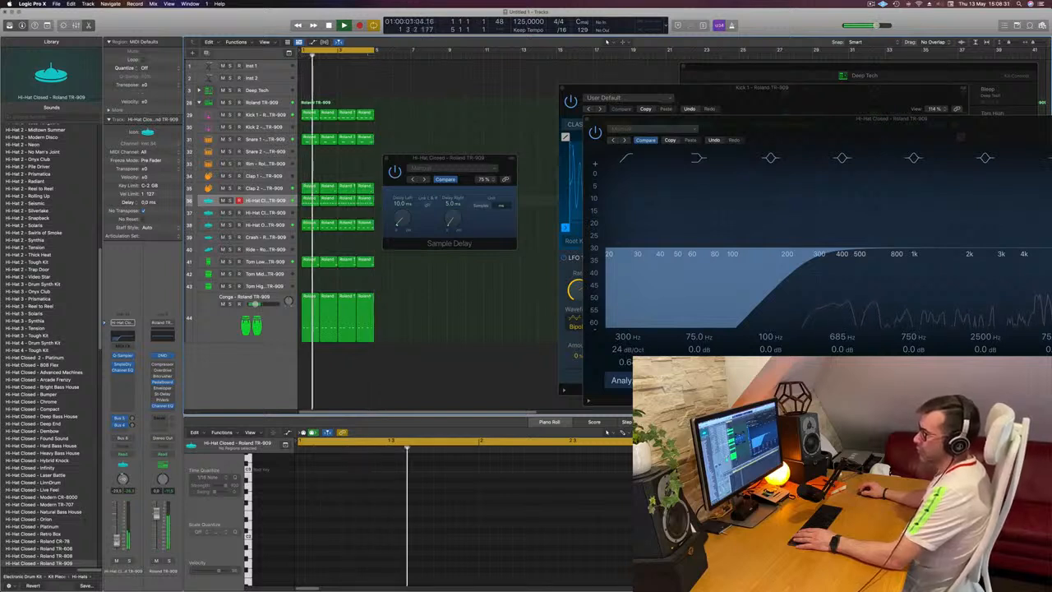
left_click_drag(404, 165, 327, 174)
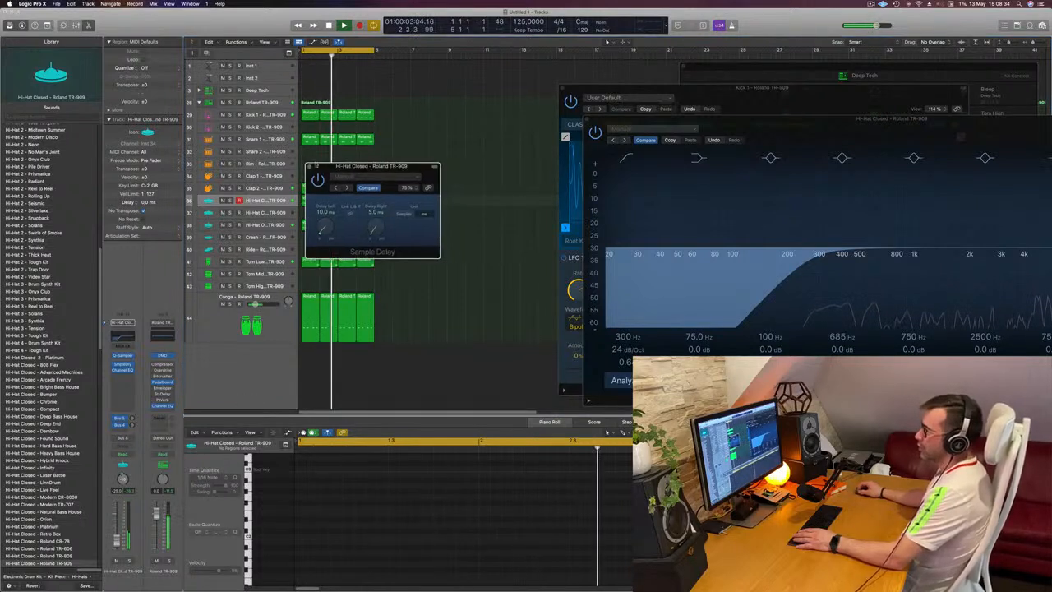
left_click(308, 166)
scroll(428, 217, "down", 1)
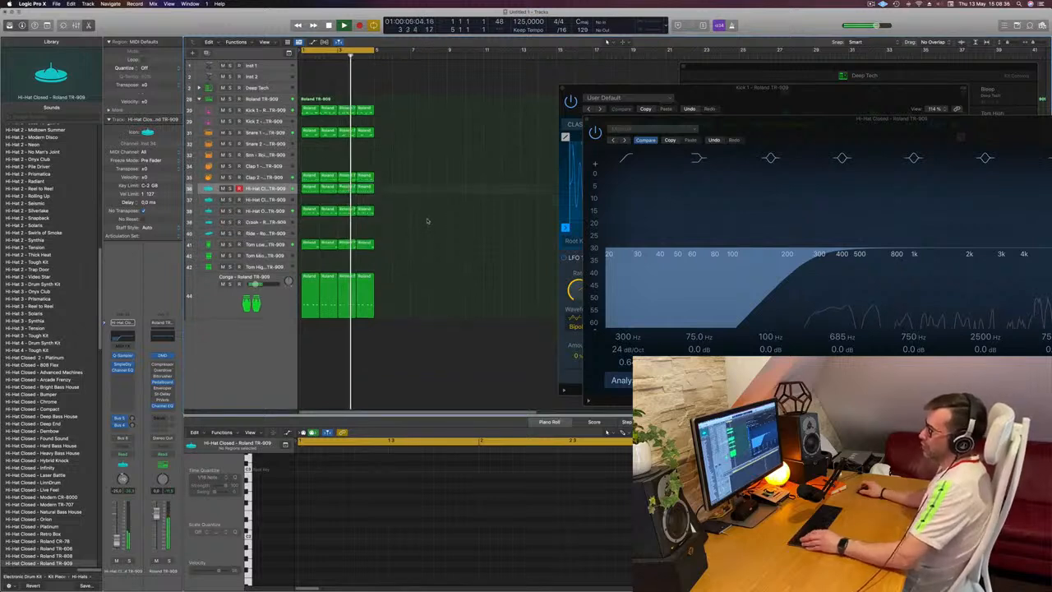
Expand the Deep Tech kit's tracks and copy the first TR-909 Kick 1 region onto its Kick 1 track
key("space")
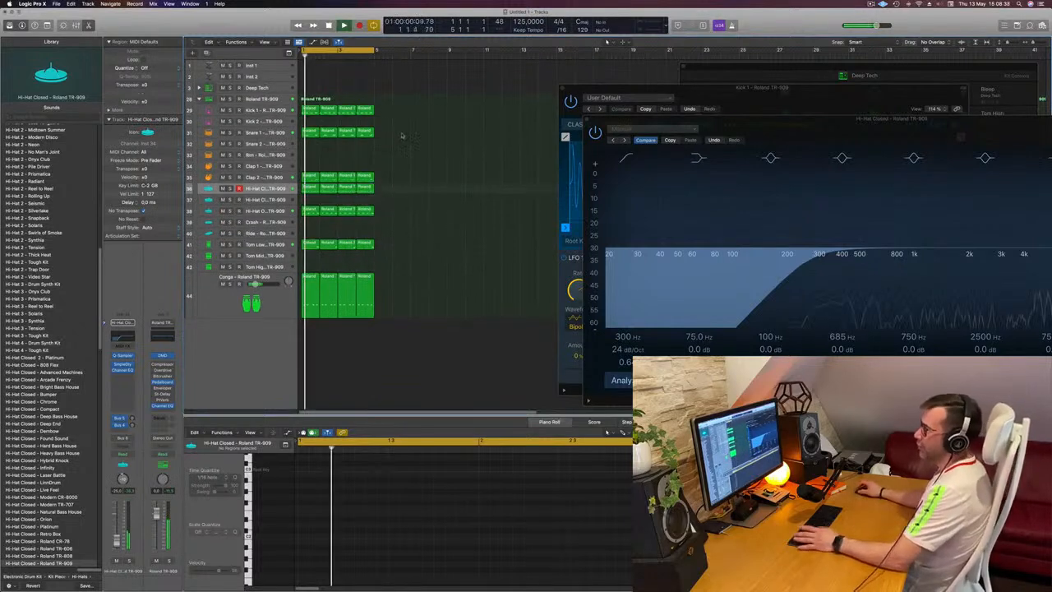
left_click(309, 111)
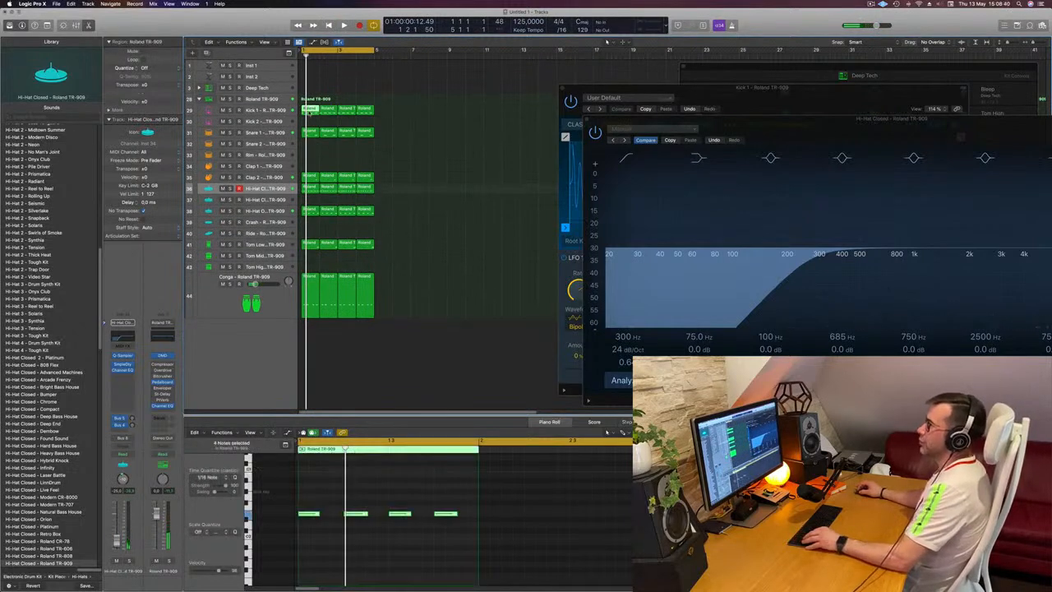
left_click(256, 87)
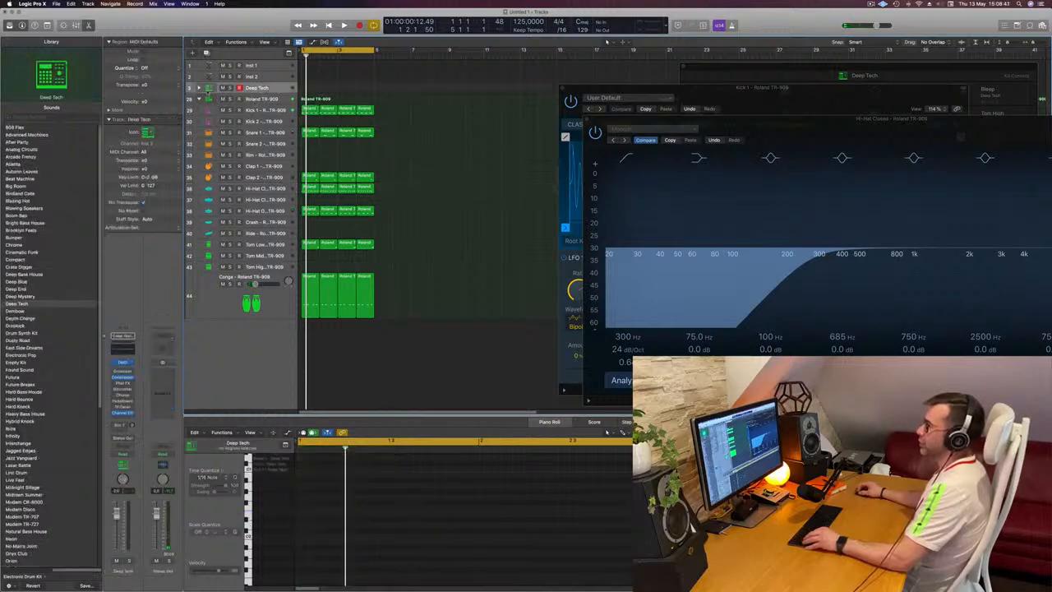
left_click(198, 87)
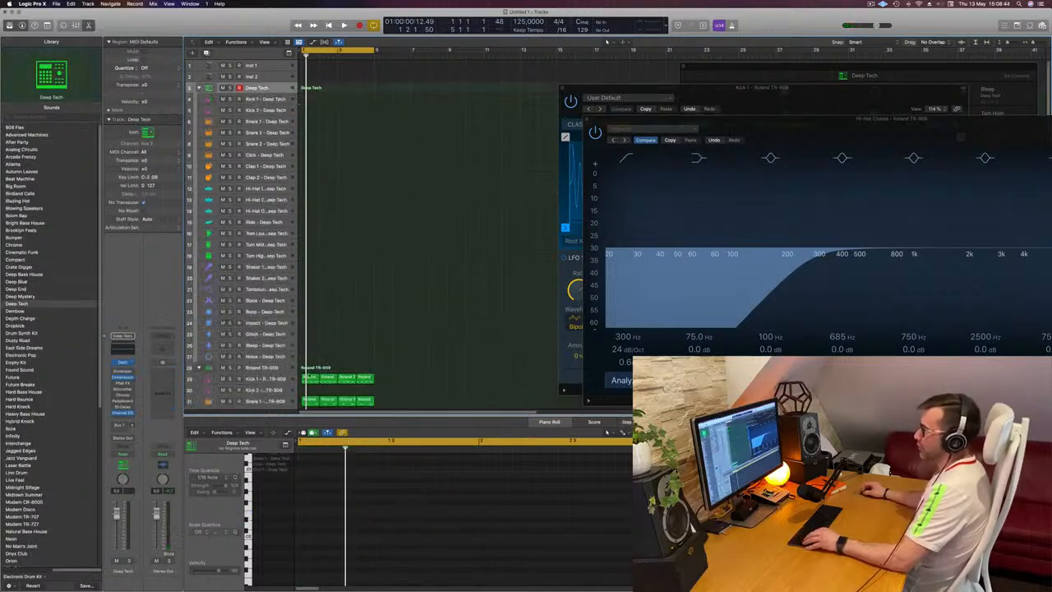
left_click(308, 377)
left_click_drag(309, 377, 314, 99)
key("space")
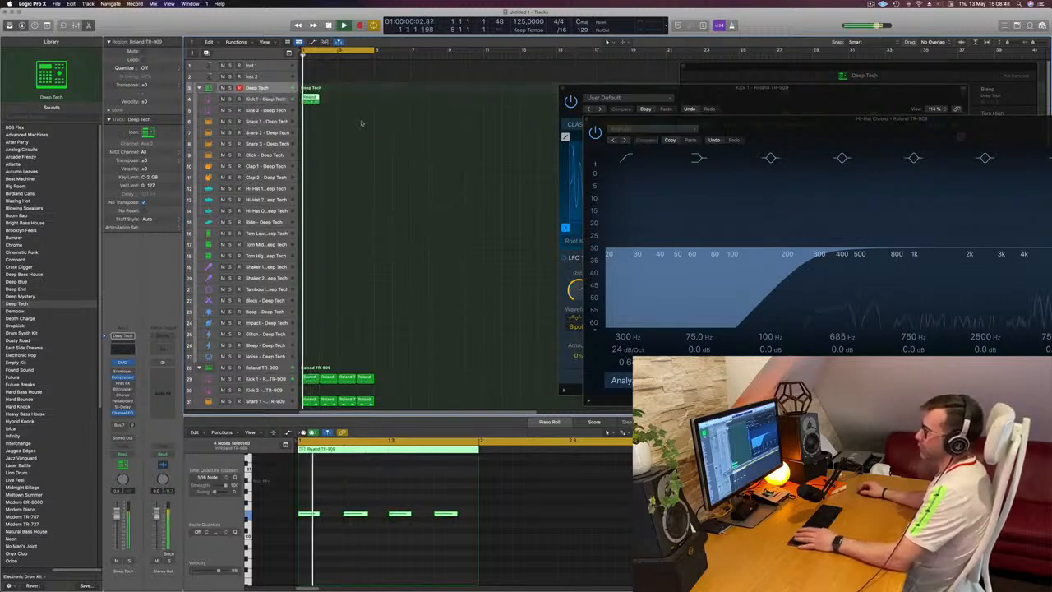
Select the Deep Tech Kick 1 track and repeat its one-bar region three times to fill four bars
left_click(271, 99)
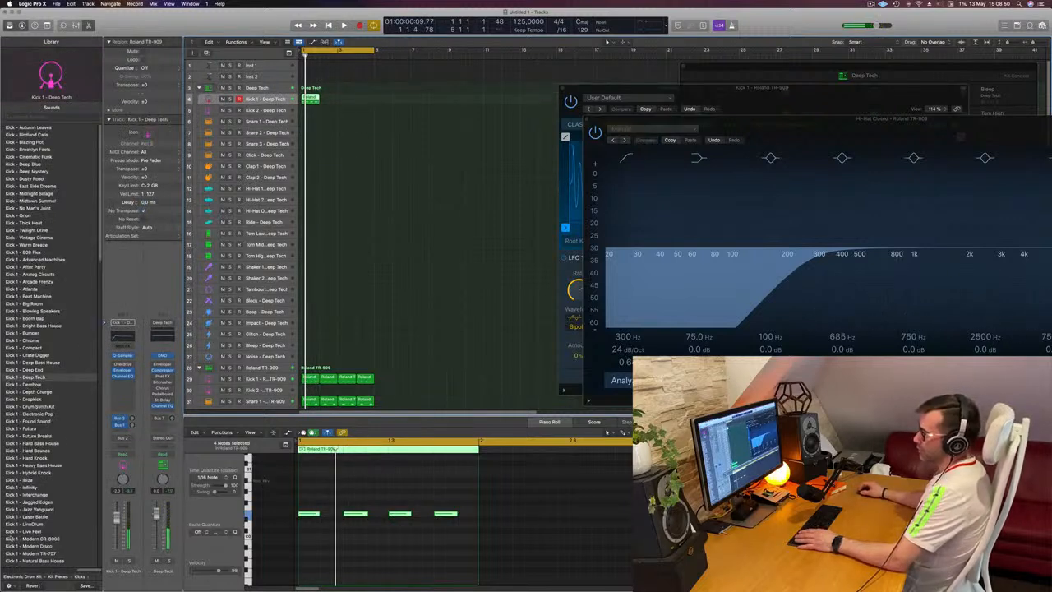
key("space")
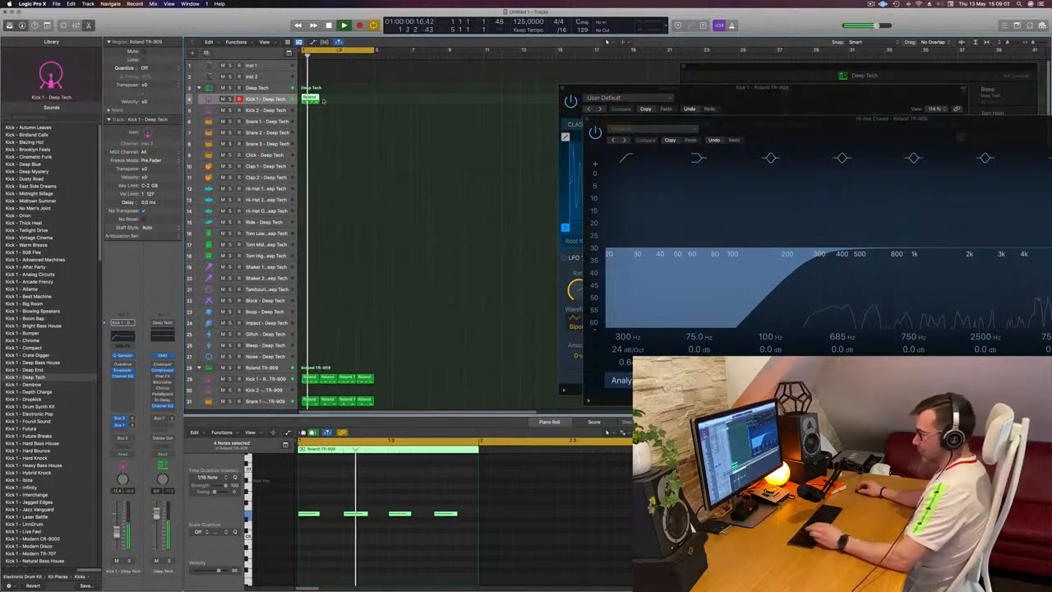
key("super+r")
key("super+r")
key("super+r")
key("space")
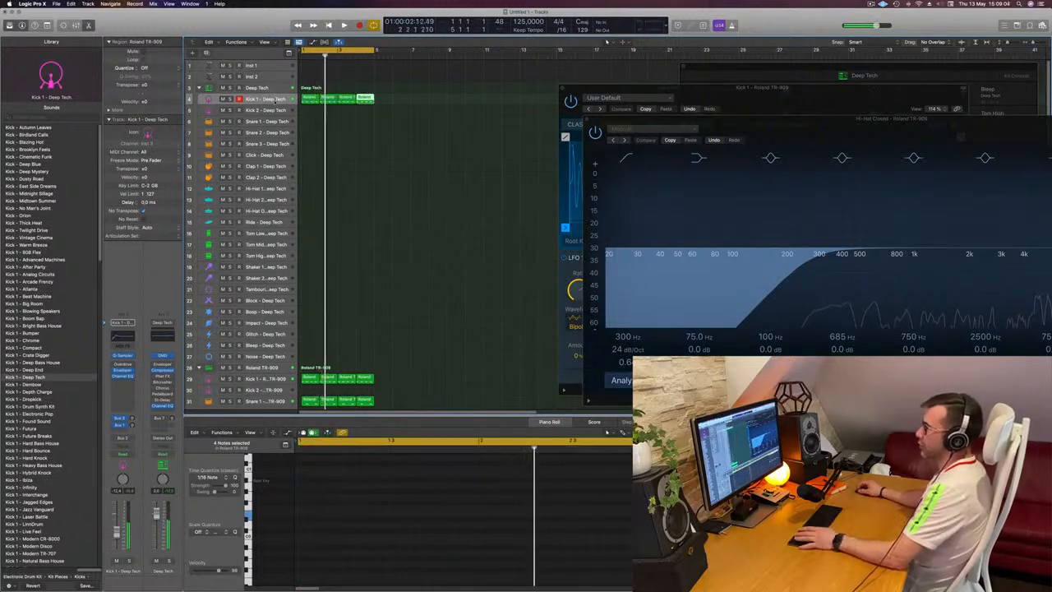
Play the four-bar loop from the start to audition the layered Deep Tech kick against the TR-909 drums
key("space")
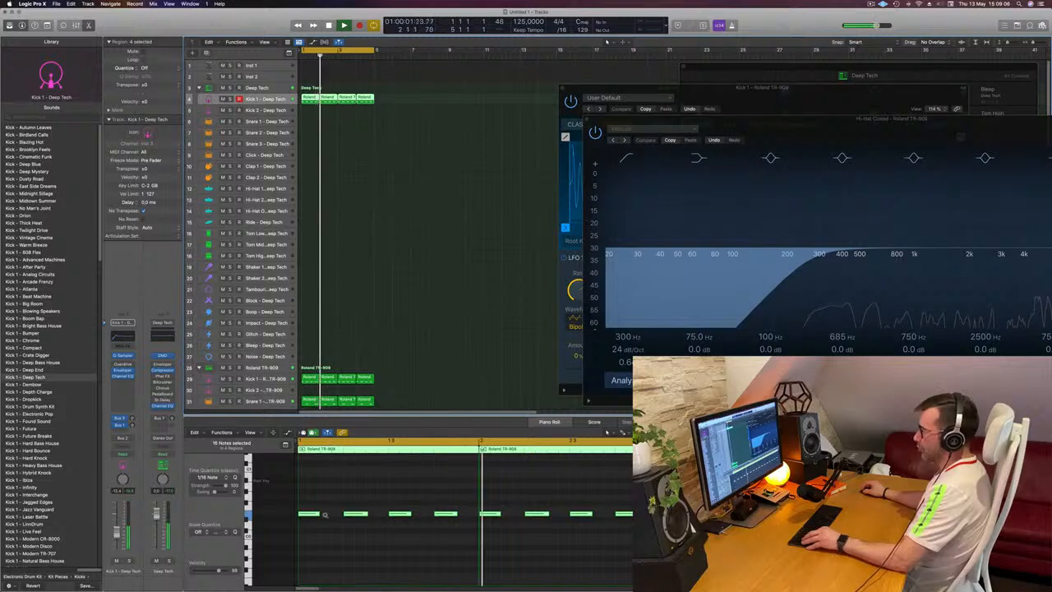
scroll(325, 514, "down", 2)
scroll(326, 515, "left", 1)
scroll(329, 516, "right", 3)
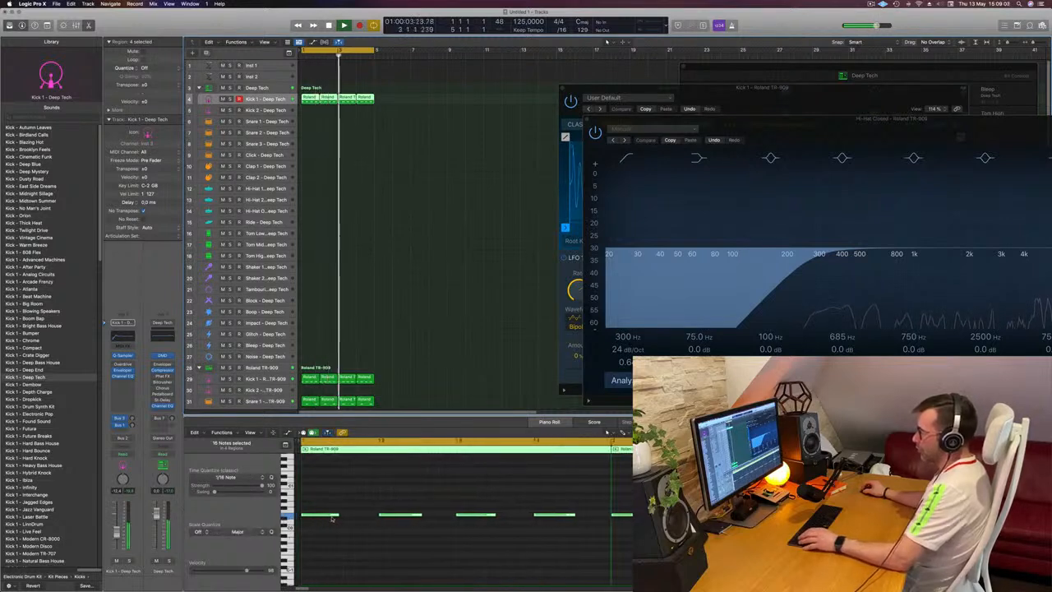
key("space")
key("space")
key("space")
key("space")
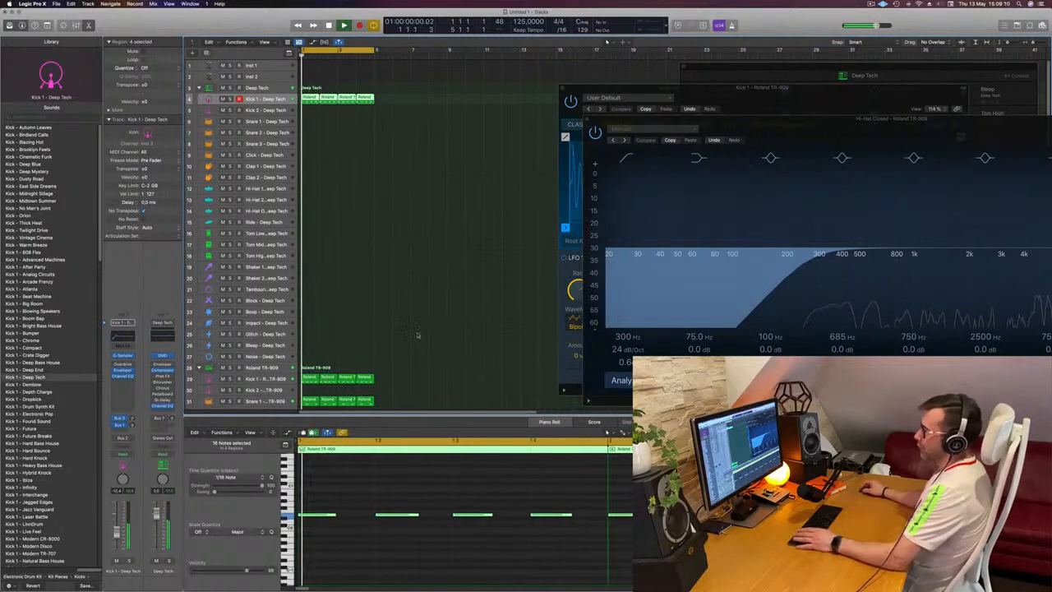
key("space")
key("space")
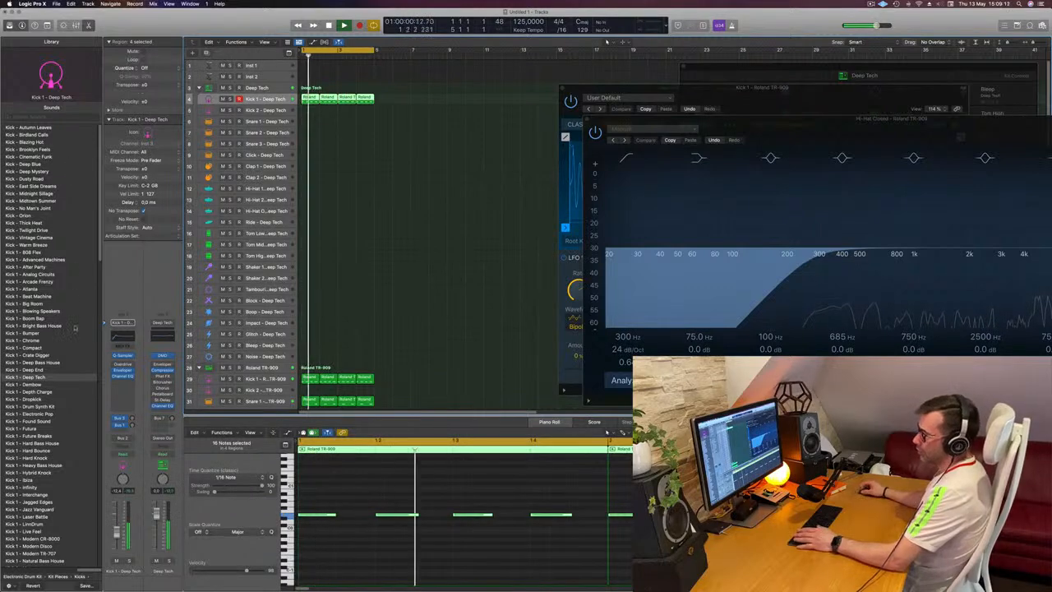
Audition Kick 2 Advanced Machines, After Party and Analog Circuits on the Deep Tech kick track, settling on Kick 2 - Arcade Frenzy
scroll(69, 345, "down", 3)
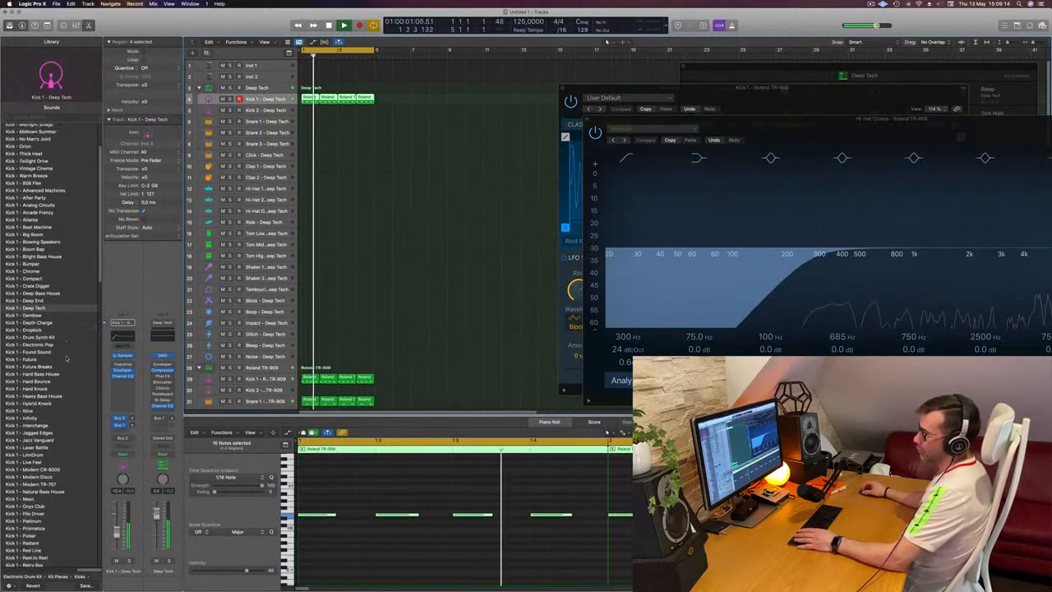
scroll(67, 359, "down", 12)
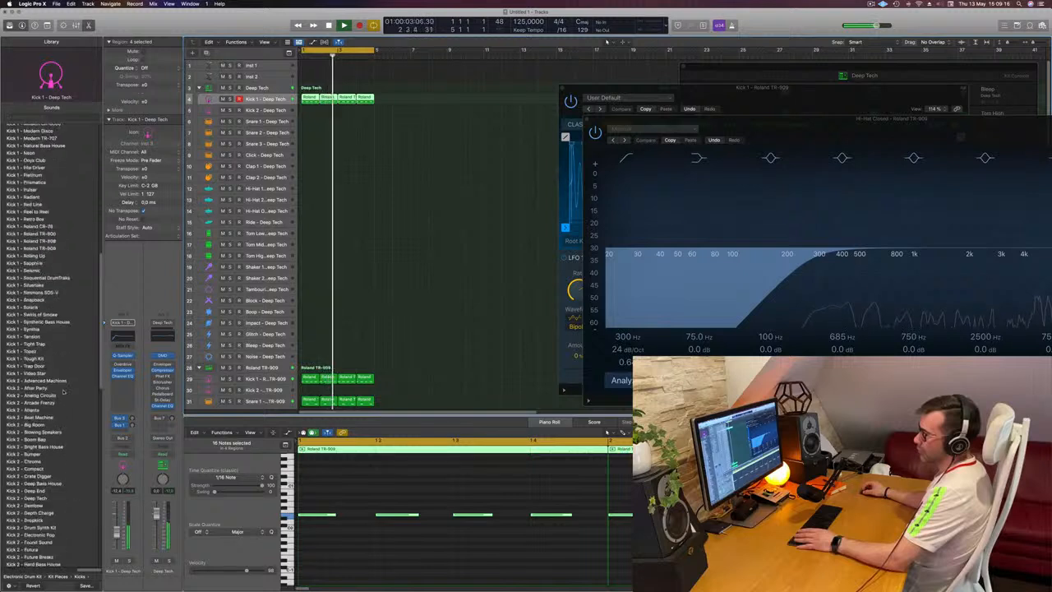
left_click(27, 380)
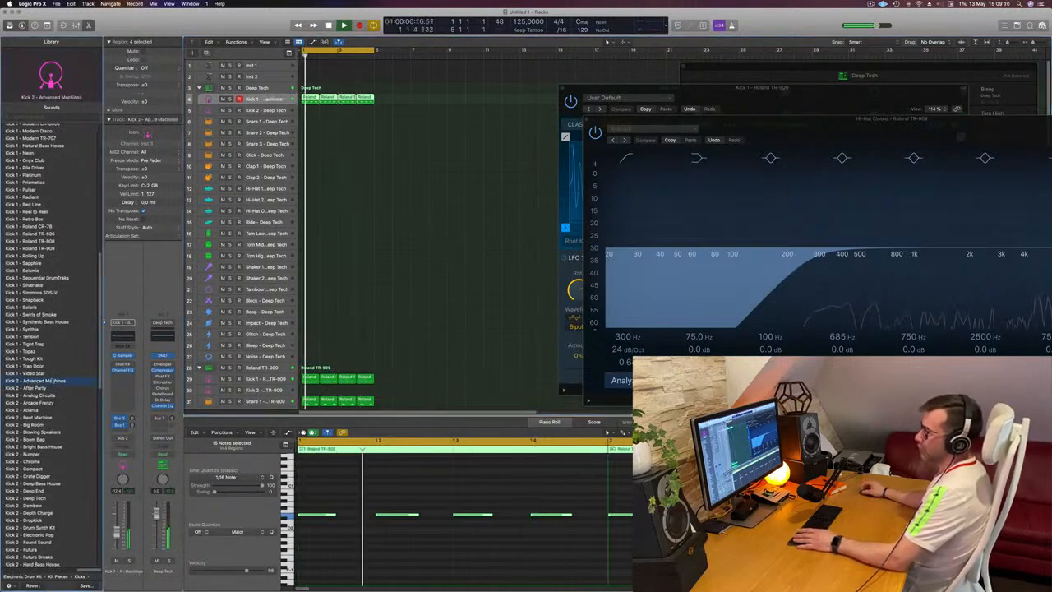
left_click(39, 387)
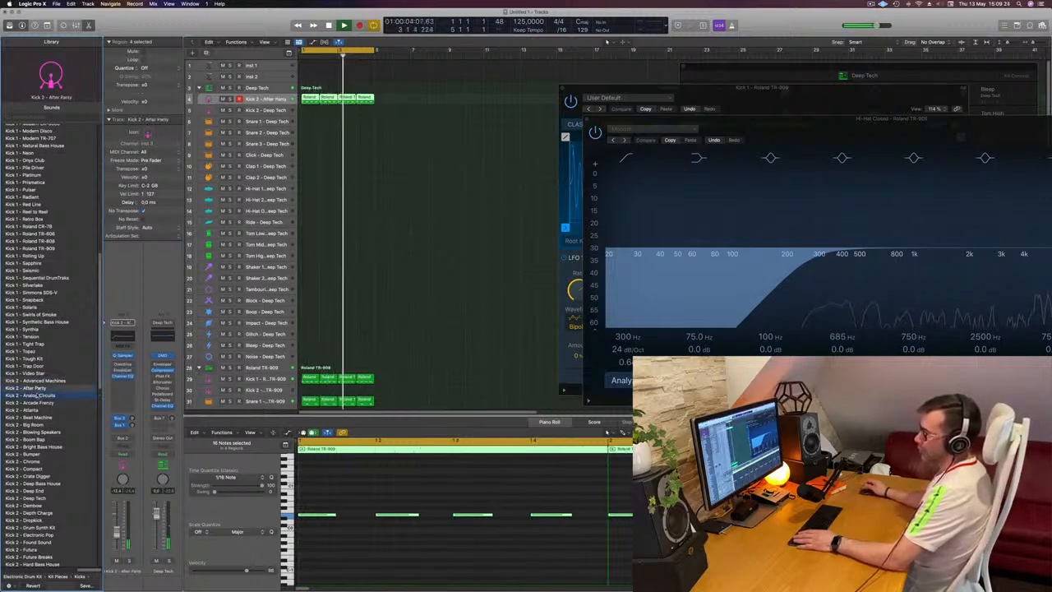
left_click(33, 395)
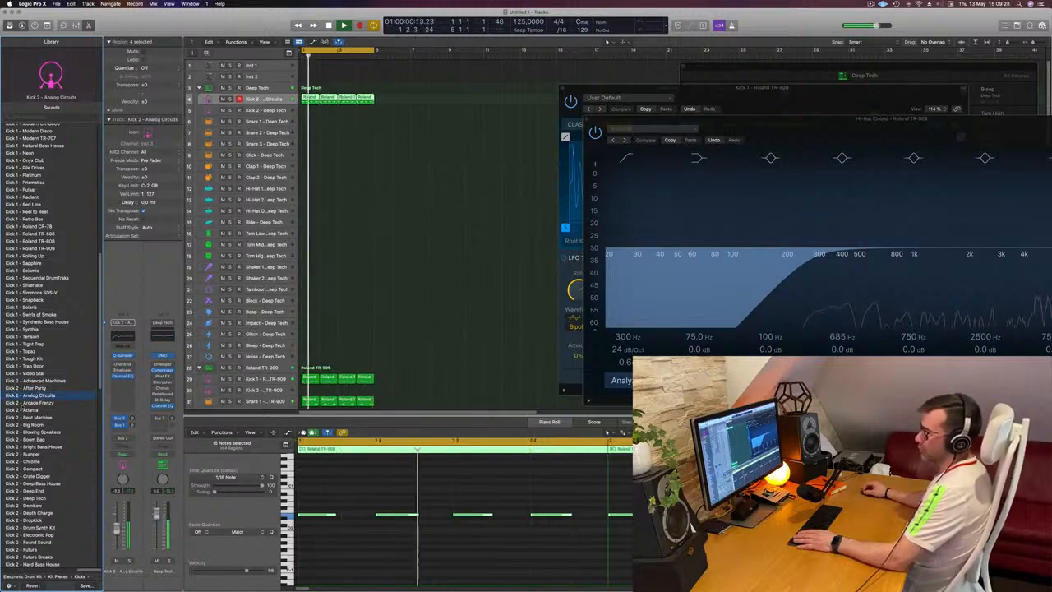
key("Down")
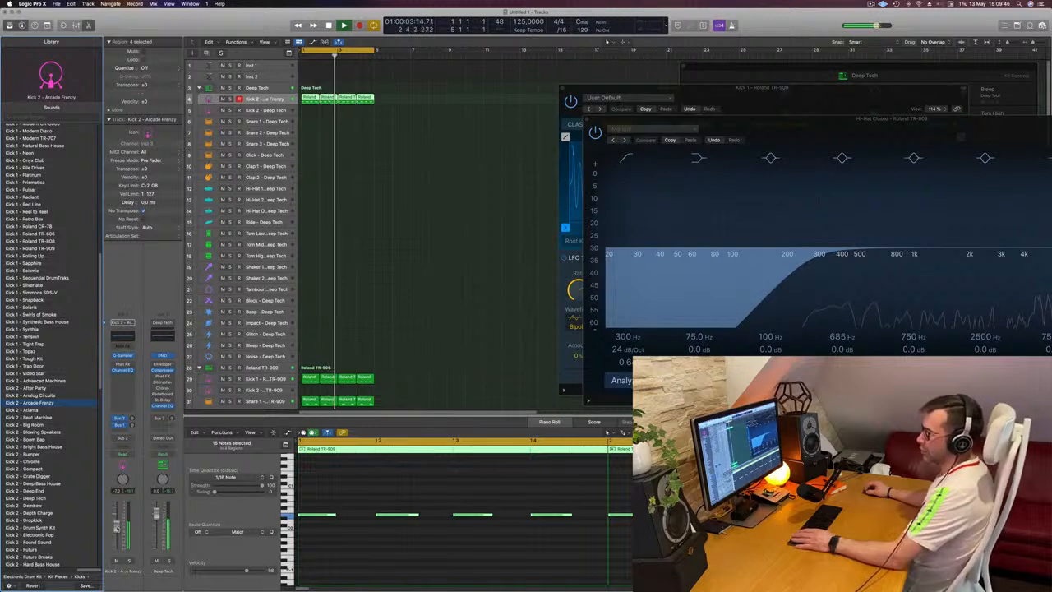
scroll(383, 266, "down", 3)
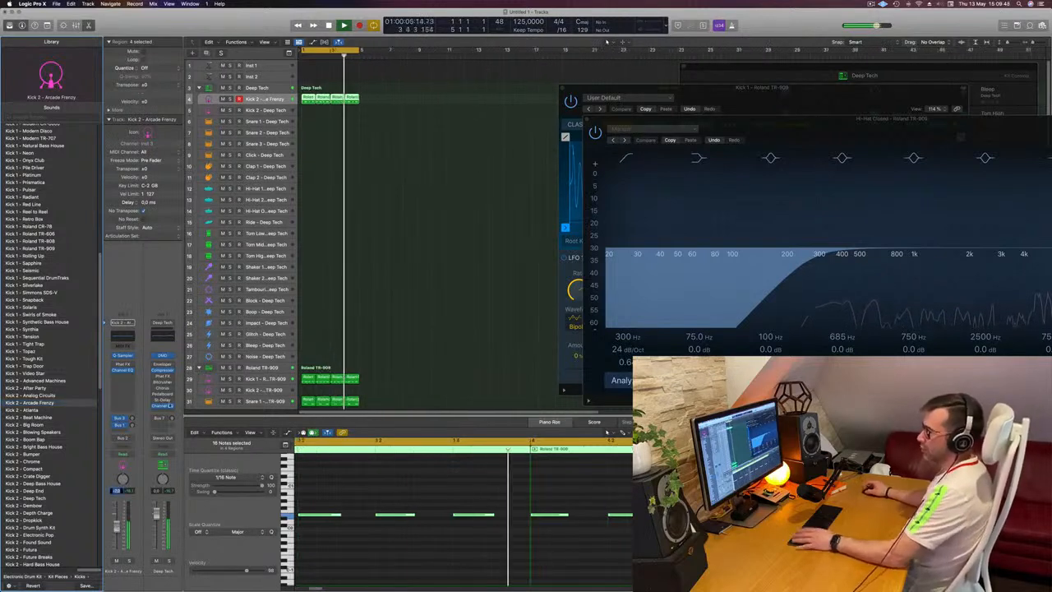
left_click(415, 294)
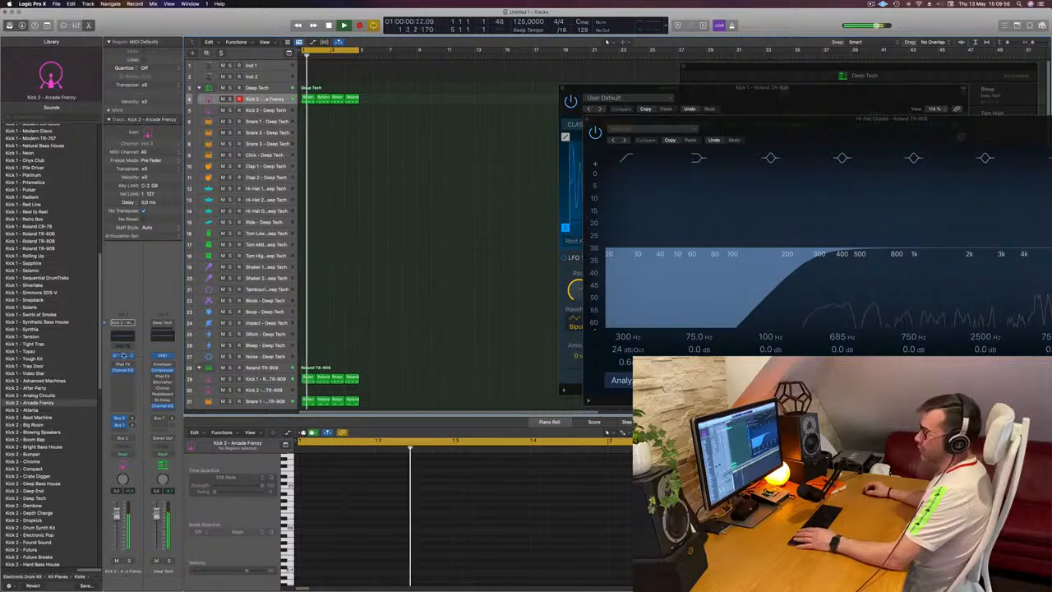
Open the Arcade Frenzy kick in Quick Sampler and give its sample a fade-out of about 1.32 s
left_click(123, 355)
left_click_drag(579, 102, 623, 106)
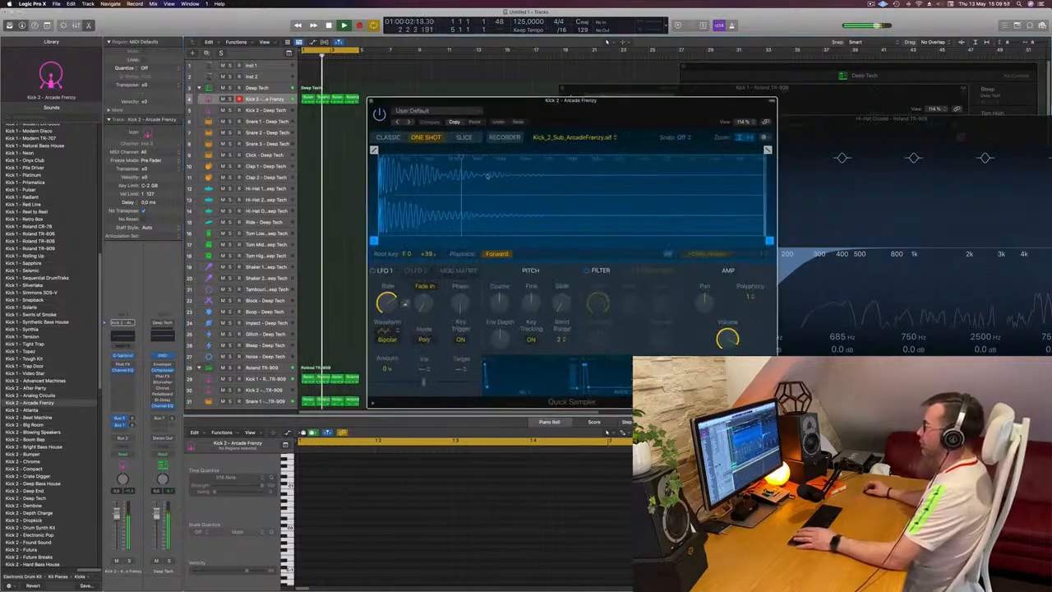
key("space")
key("space")
left_click_drag(767, 150, 456, 149)
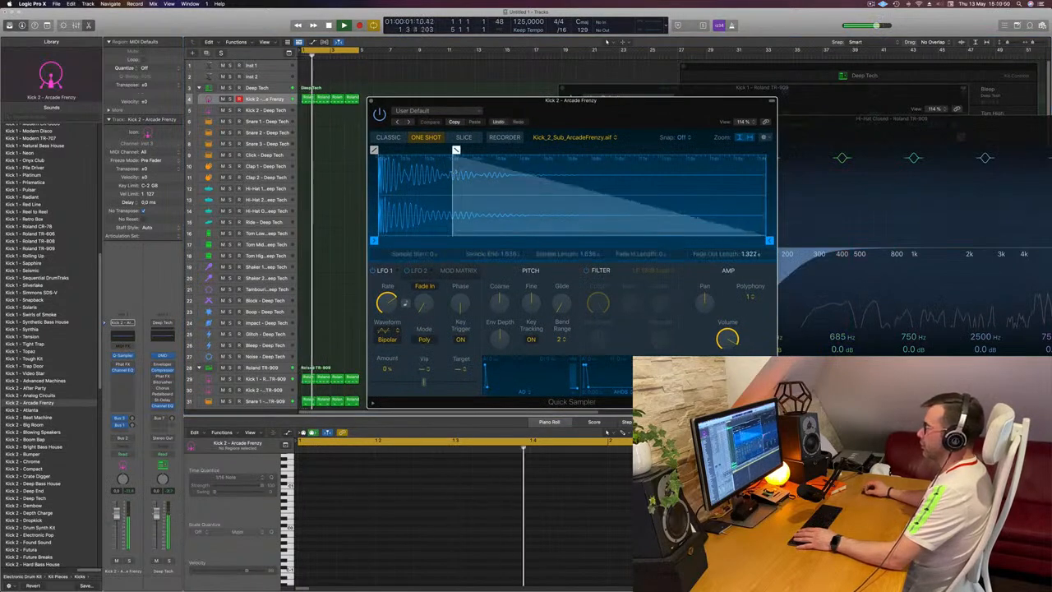
Shorten the kick's sample end to about 1.4 s during playback and close its Quick Sampler window
left_click_drag(575, 100, 691, 101)
left_click_drag(885, 241, 869, 241)
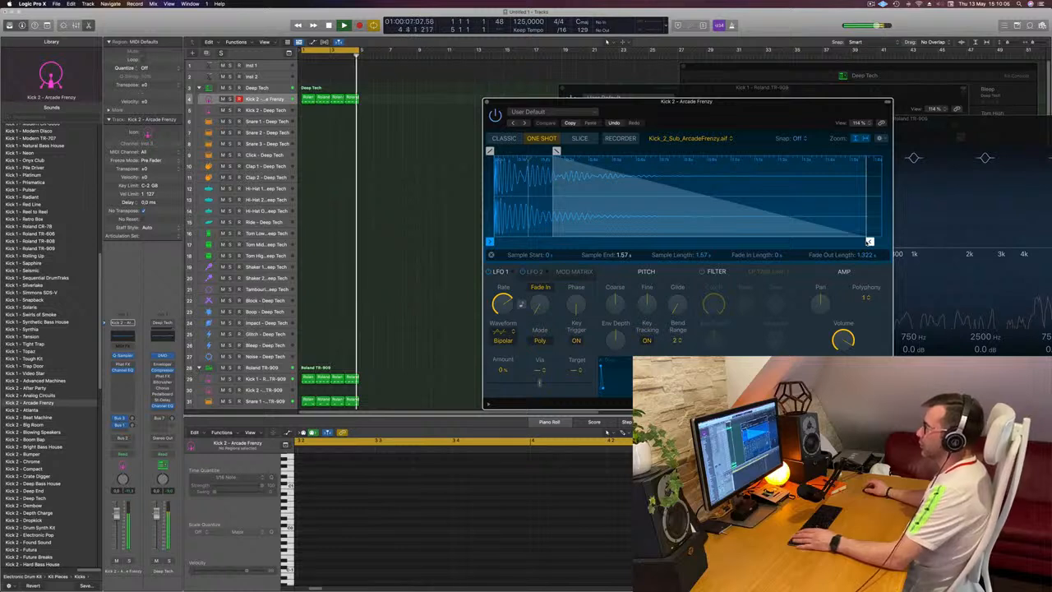
left_click_drag(869, 242, 849, 243)
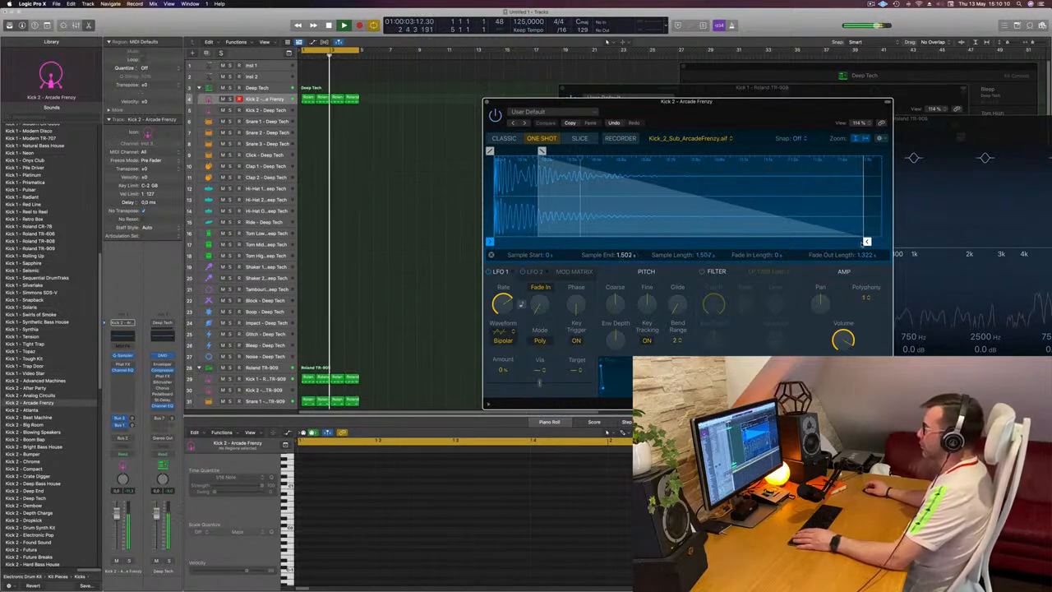
mouse_move(866, 242)
left_mouse_down()
mouse_move(834, 244)
mouse_move(847, 244)
left_mouse_up()
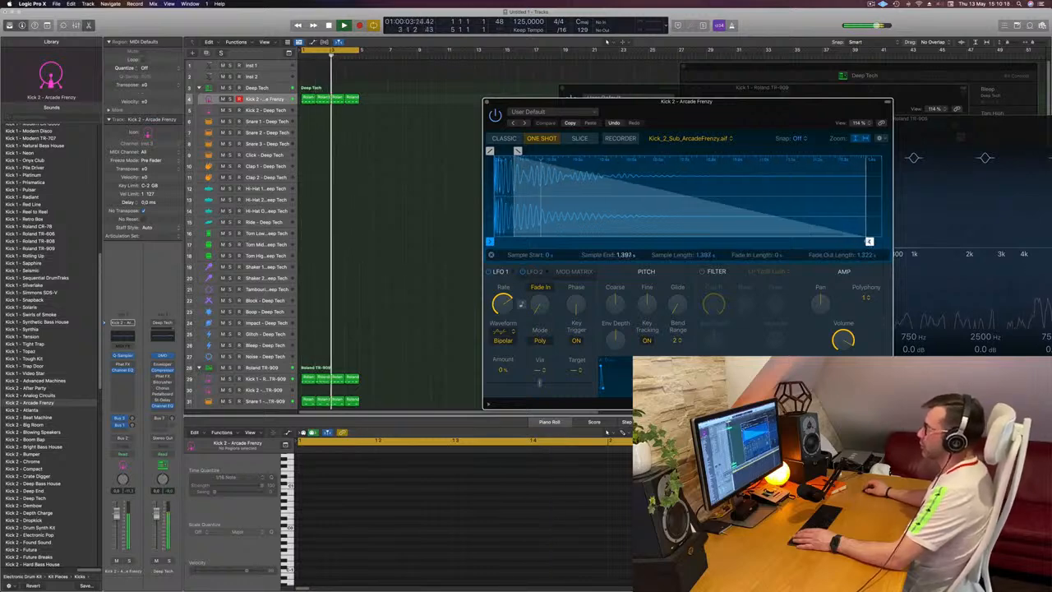
left_click(487, 102)
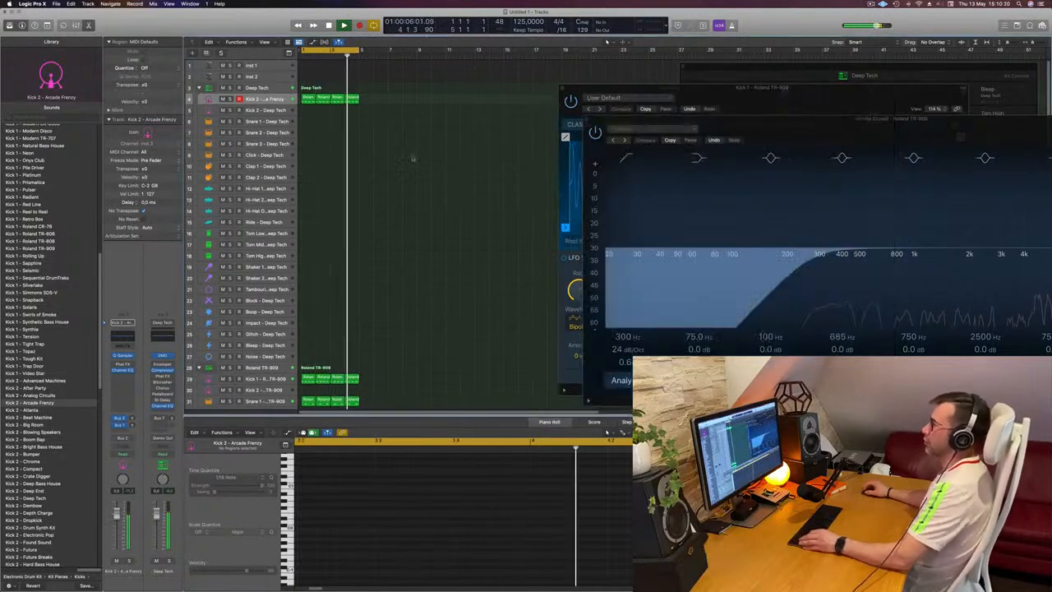
Select all regions in the arrangement and name them after their tracks
scroll(412, 156, "down", 3)
scroll(412, 156, "down", 3)
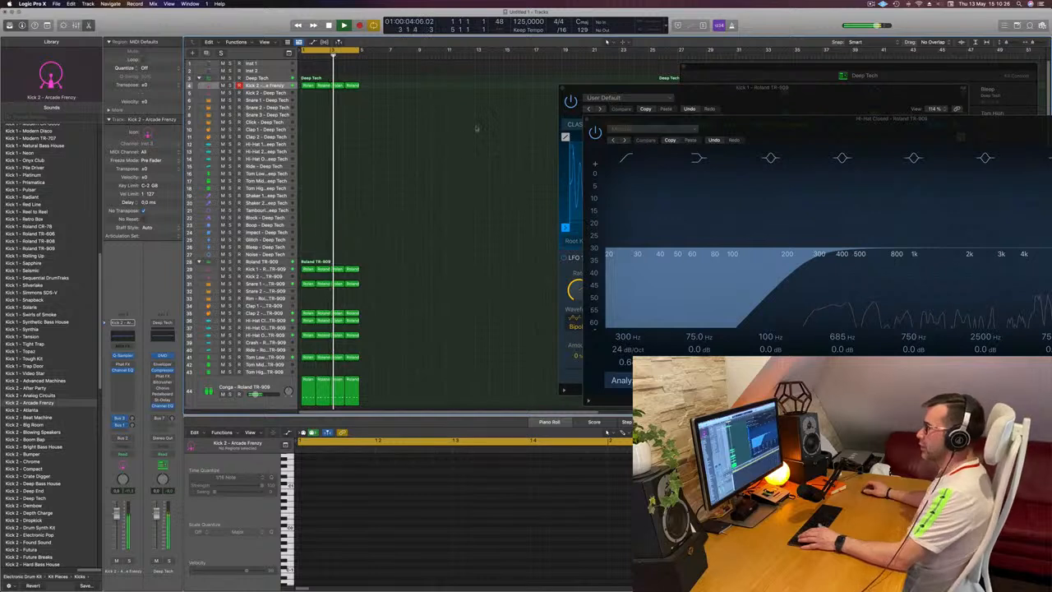
key("super+a")
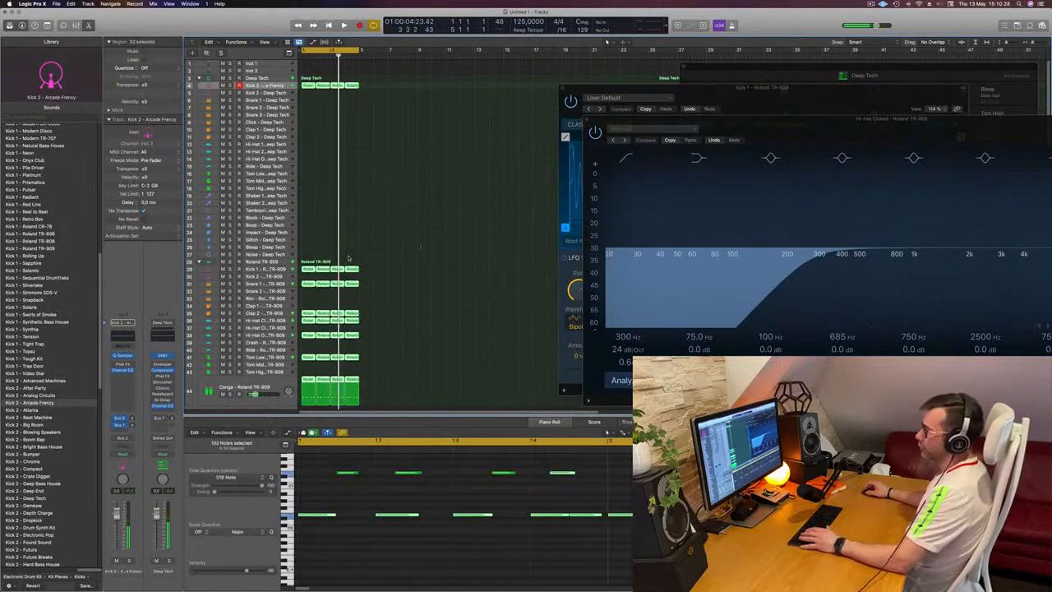
right_click(319, 267)
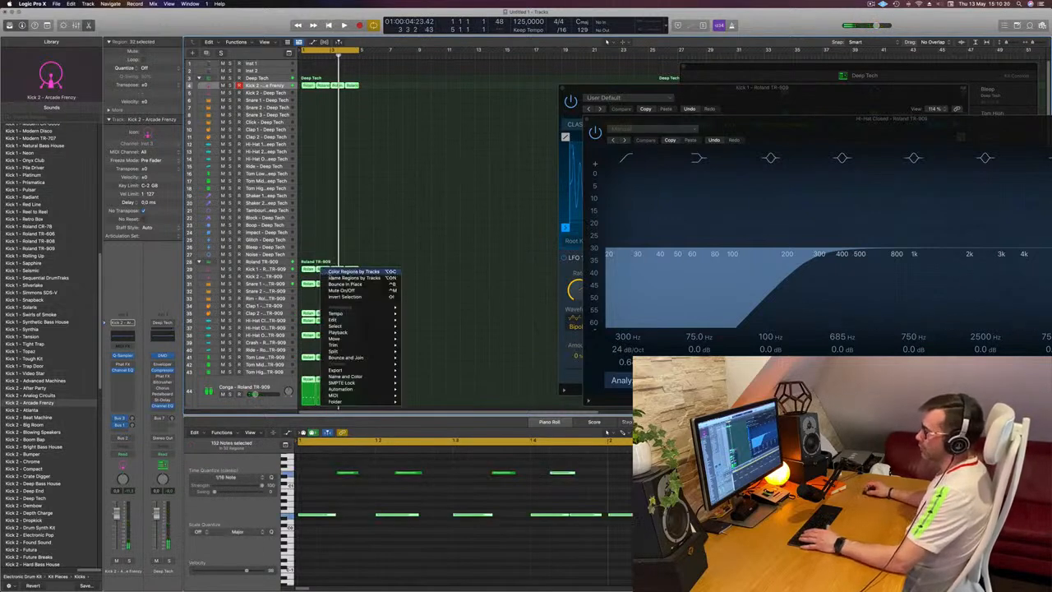
left_click(333, 278)
left_click(392, 313)
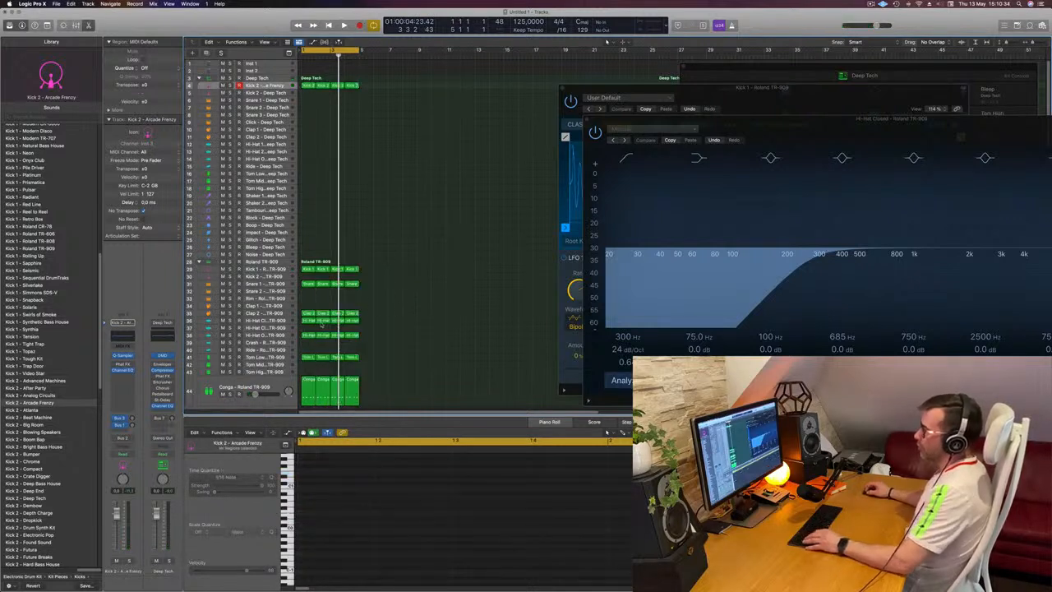
Copy the TR-909 closed hi-hat region to bar 1 of the Deep Tech Shaker 2 track and audition it
left_click(322, 321)
left_click_drag(322, 321, 307, 205)
key("space")
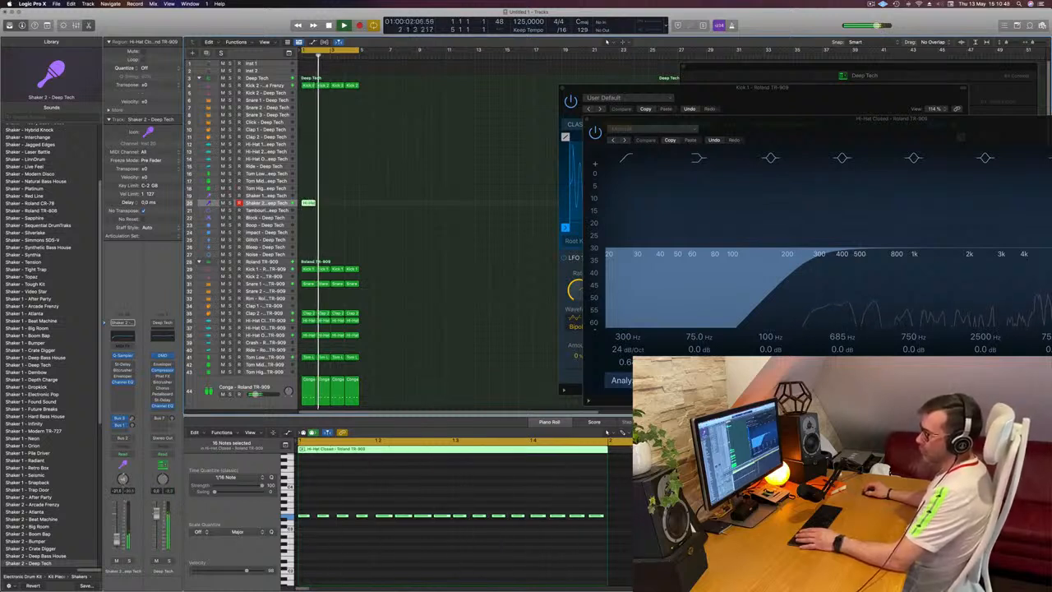
key("space")
key("space")
key("space")
Repeat the one-bar Shaker 2 region to fill four bars and play the loop
left_click_drag(337, 191, 312, 211)
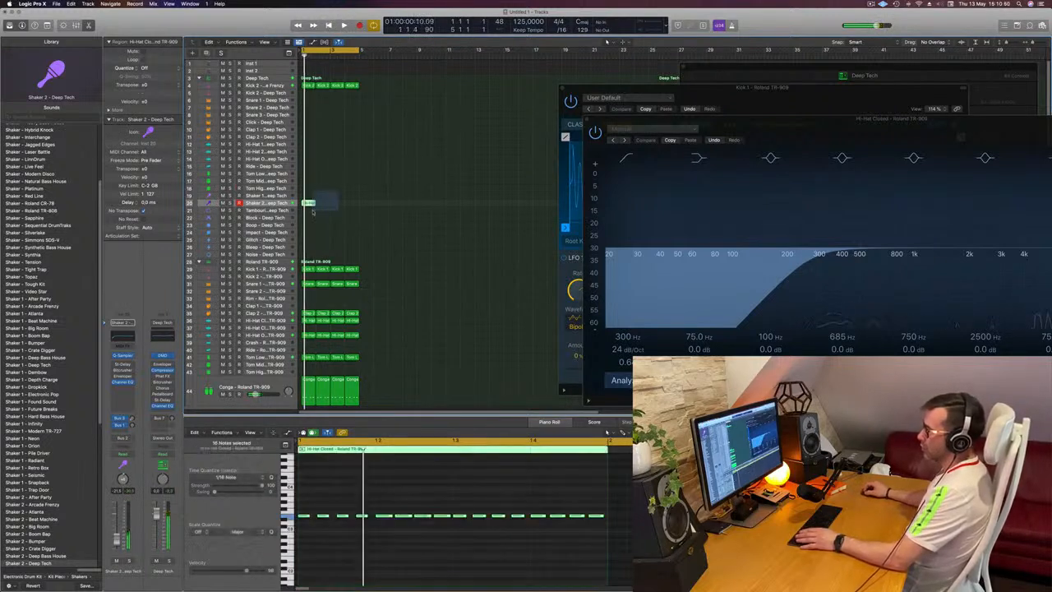
key("super+r")
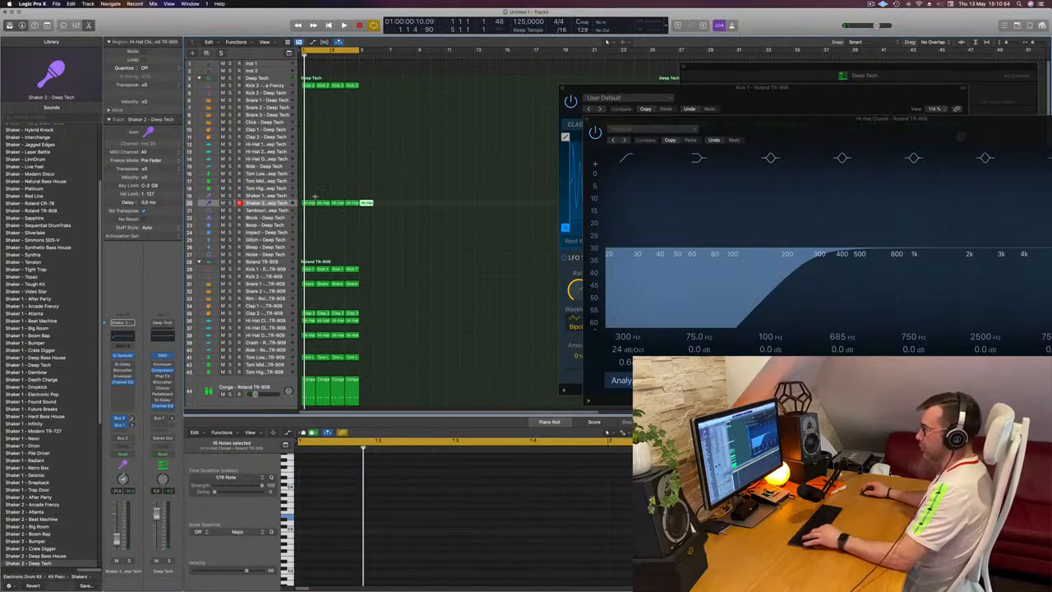
key("space")
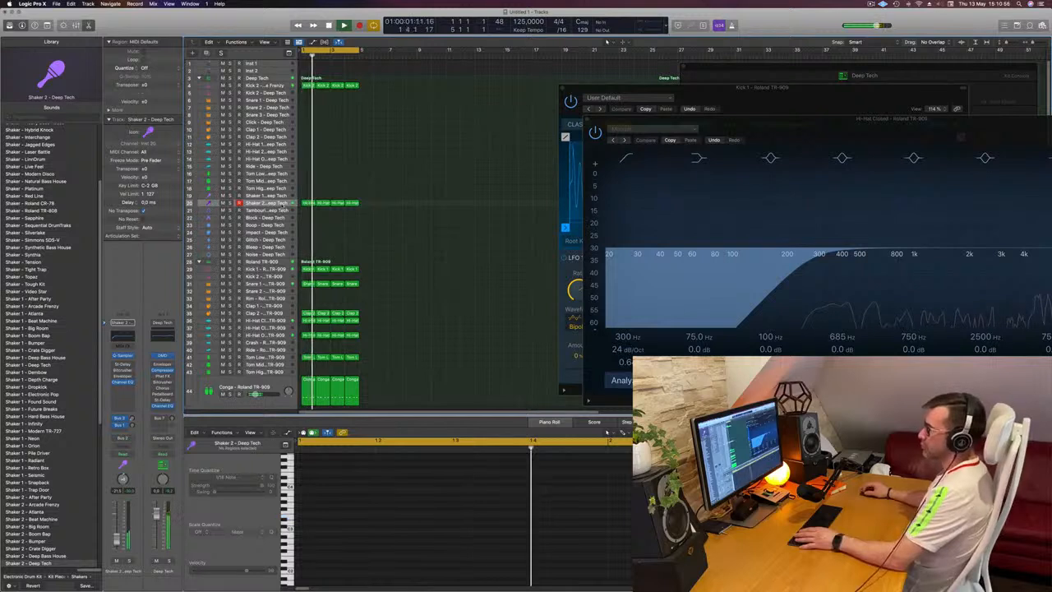
Select the Shaker 2 track with its four regions, show the toolbar and enlarge the track with Track Zoom
left_click(281, 210)
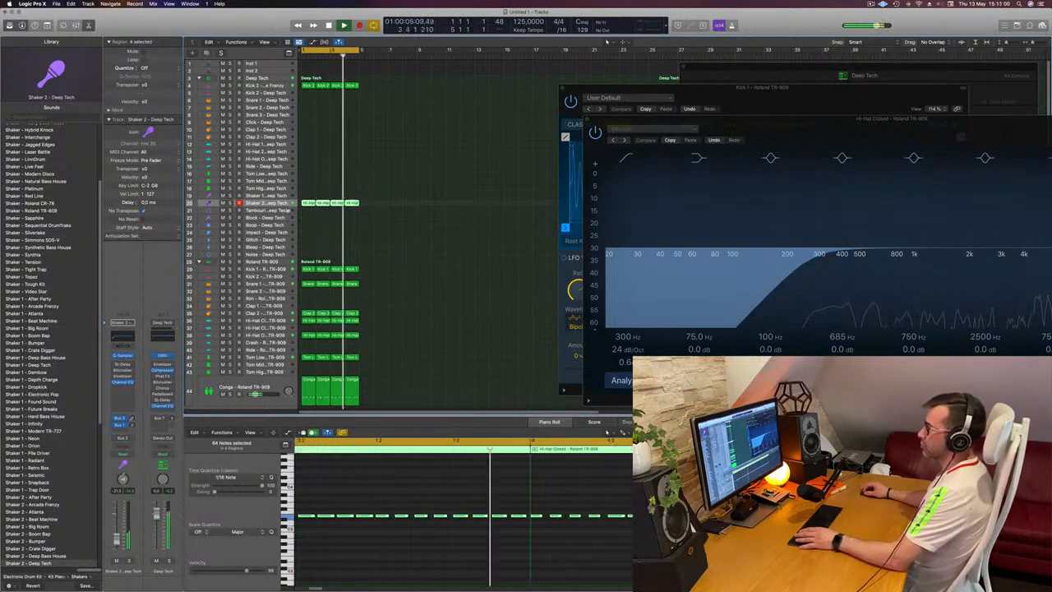
left_click(290, 205)
left_click(290, 205)
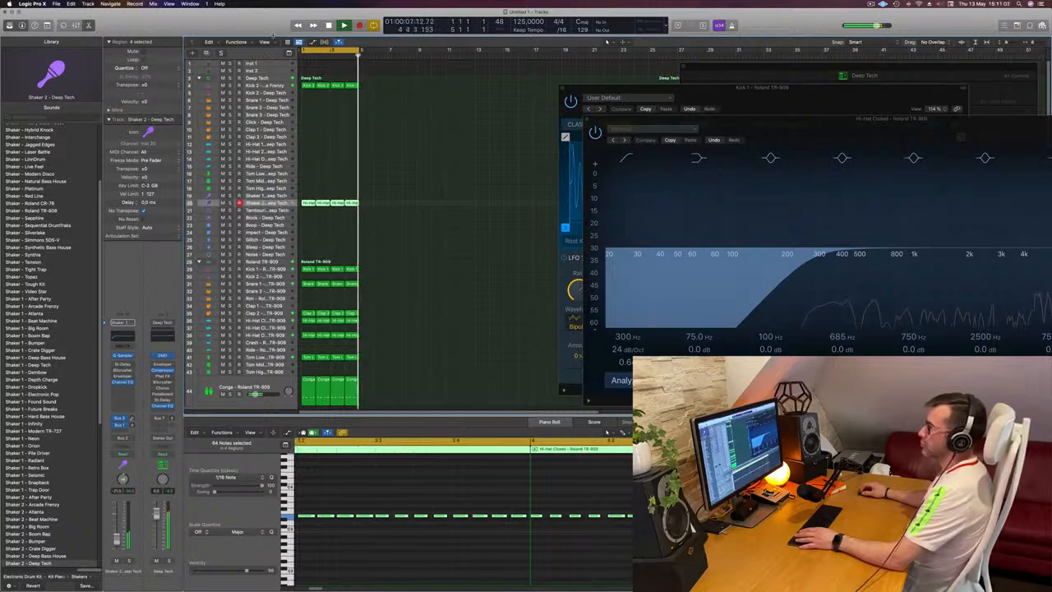
left_click_drag(273, 35, 272, 56)
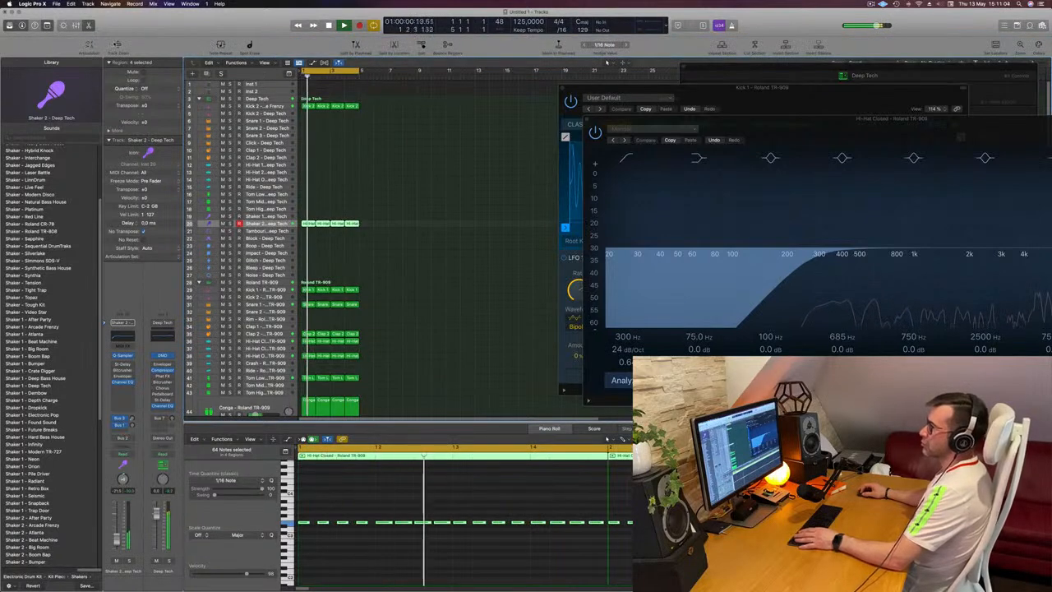
key("ctrl+z")
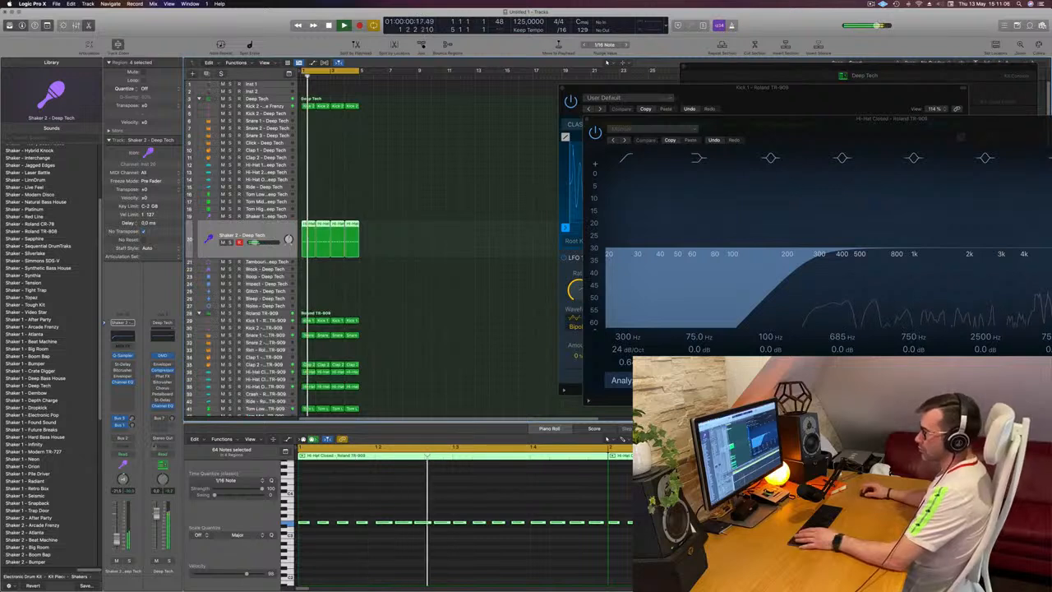
Solo and unsolo Shaker 2 while lowering its volume, and close the closed hi-hat's Channel EQ window
key("s")
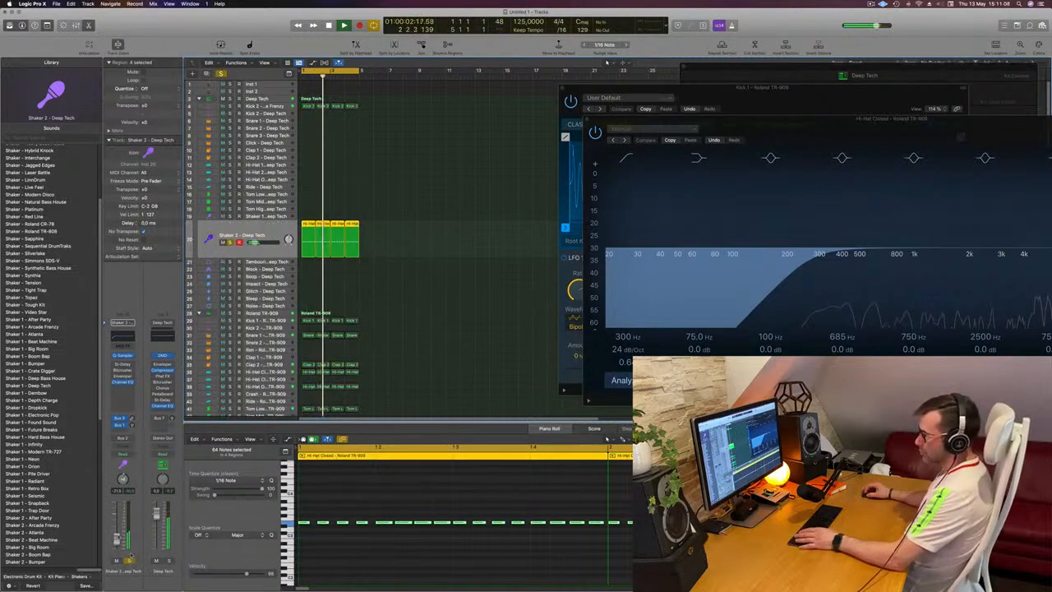
key("s")
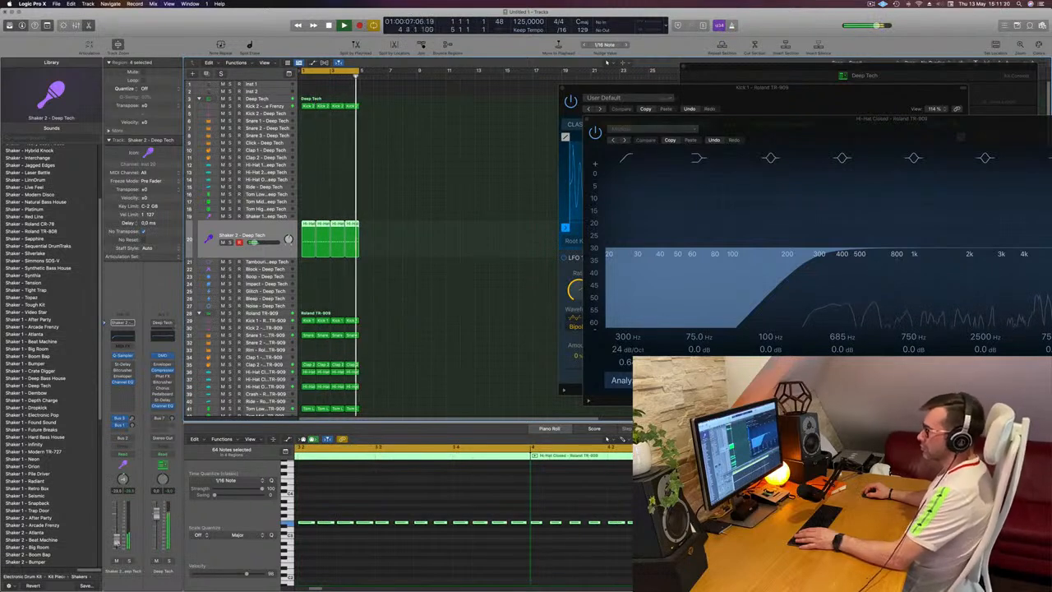
key("super+w")
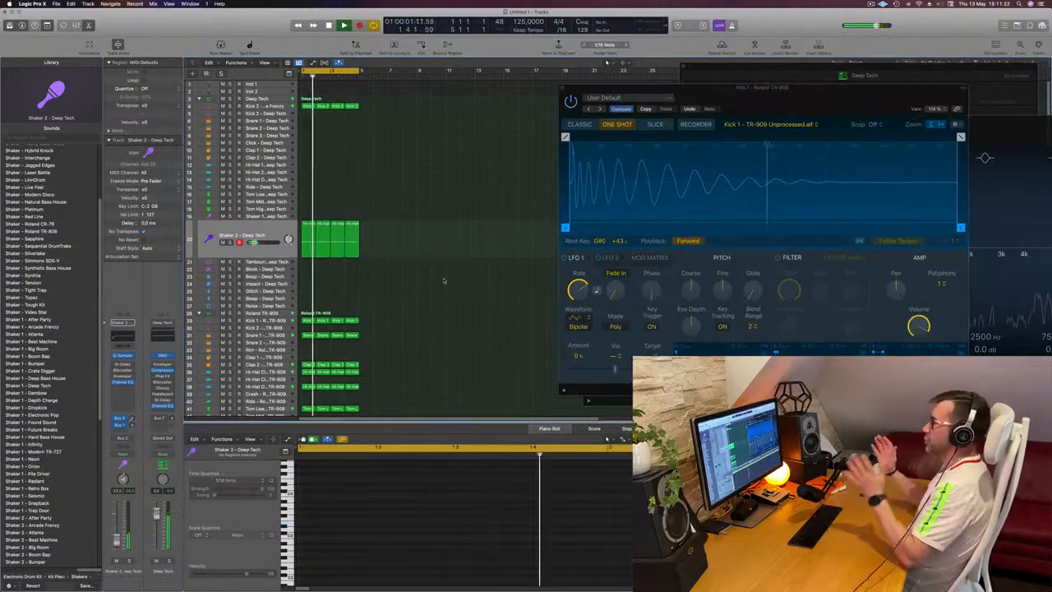